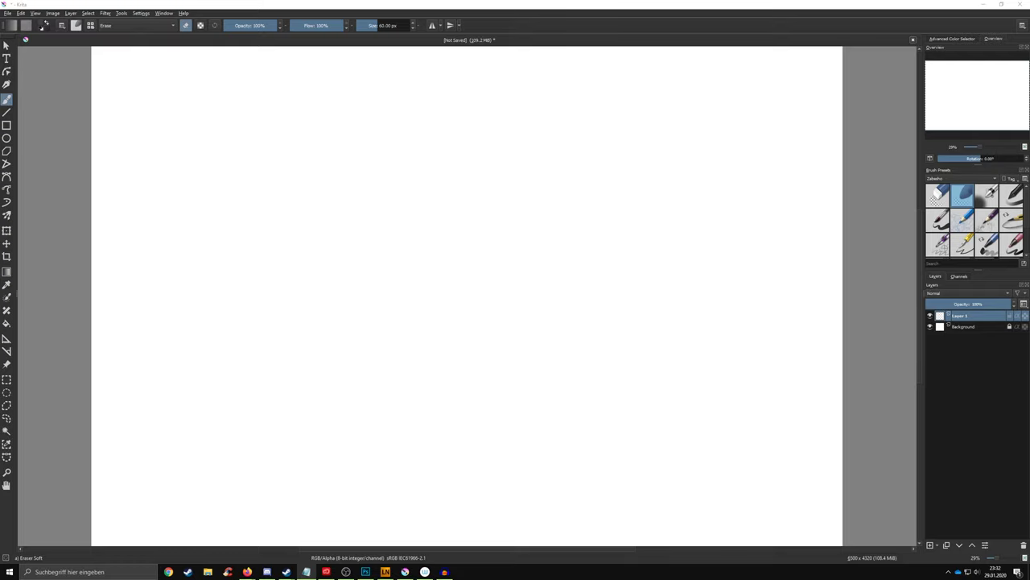
# - Open the Geräte section of Windows-Einstellungen and check the connected pen tablet under mouse, keyboard and pen
pyautogui.click(49, 573)
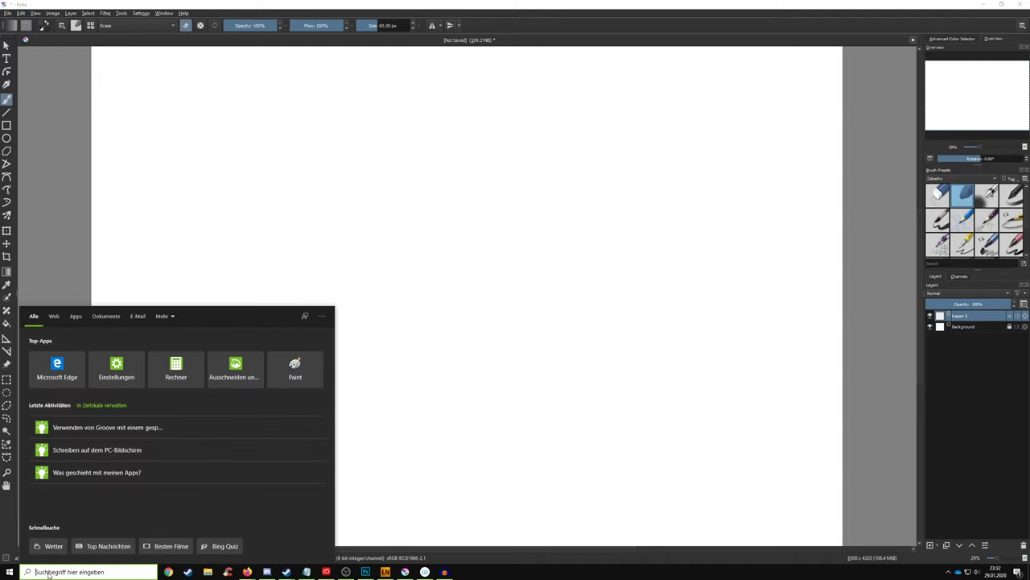
pyautogui.write('einste')
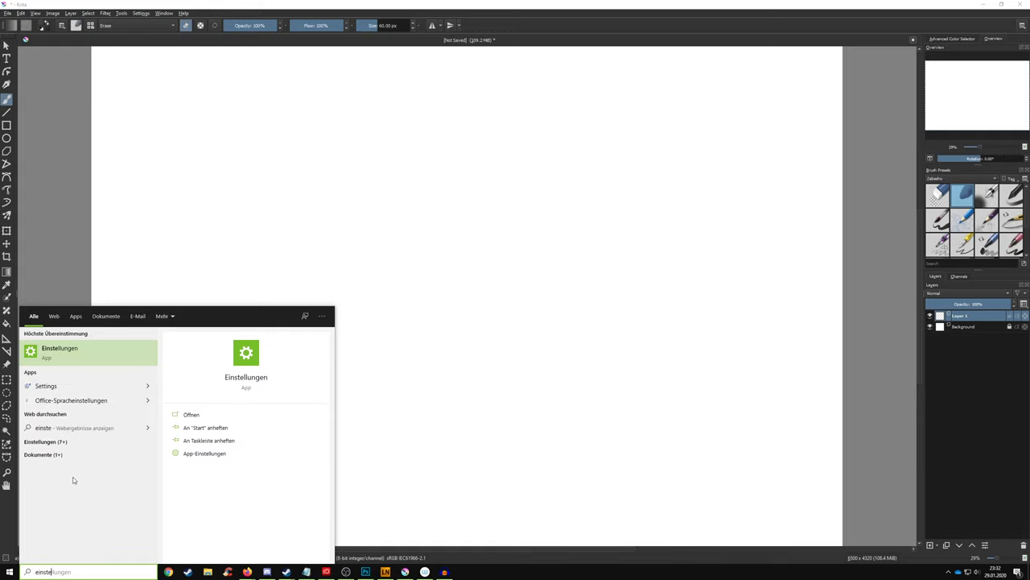
pyautogui.press('Return')
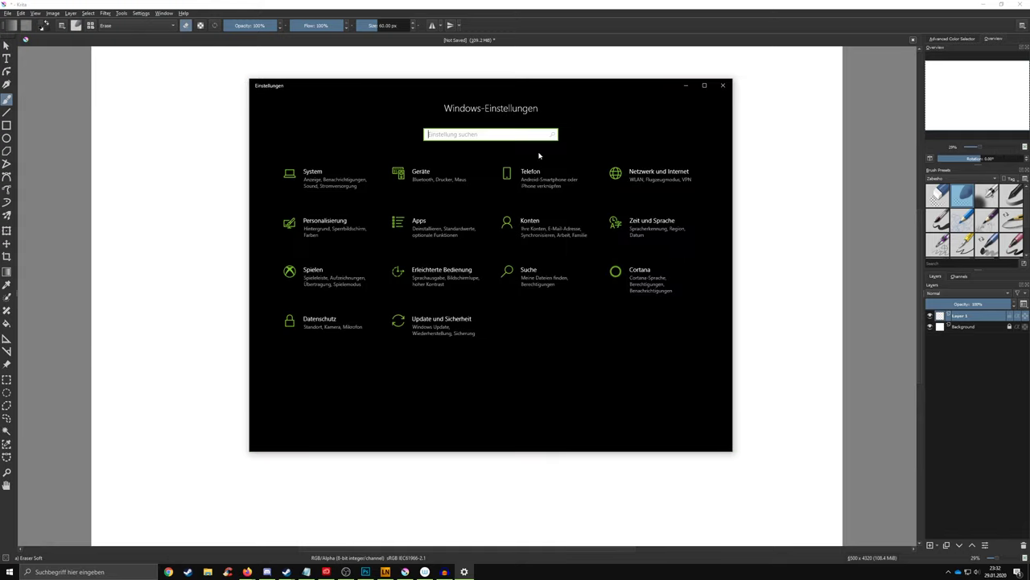
pyautogui.click(445, 170)
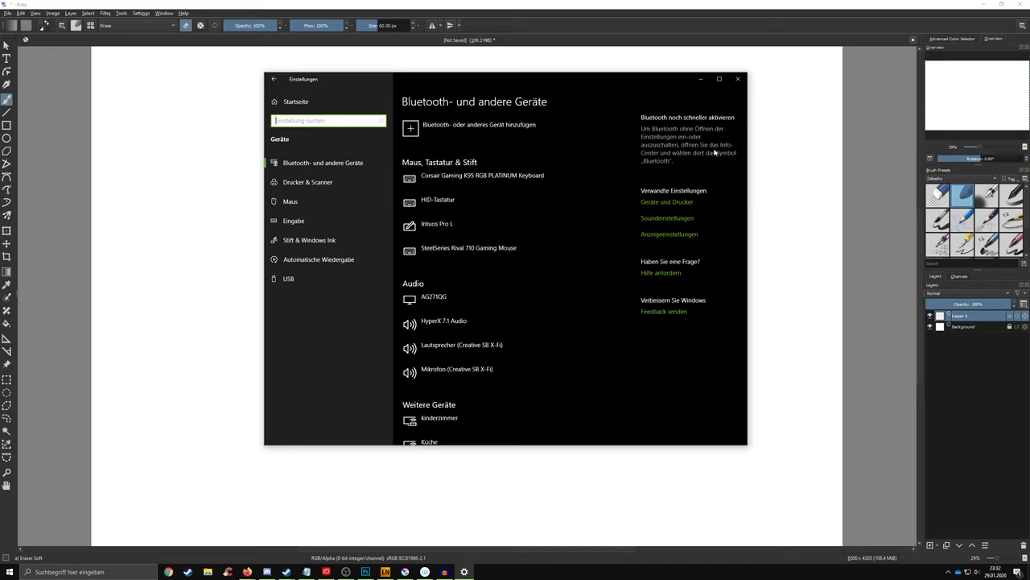
pyautogui.moveTo(627, 86); pyautogui.dragTo(641, 84)
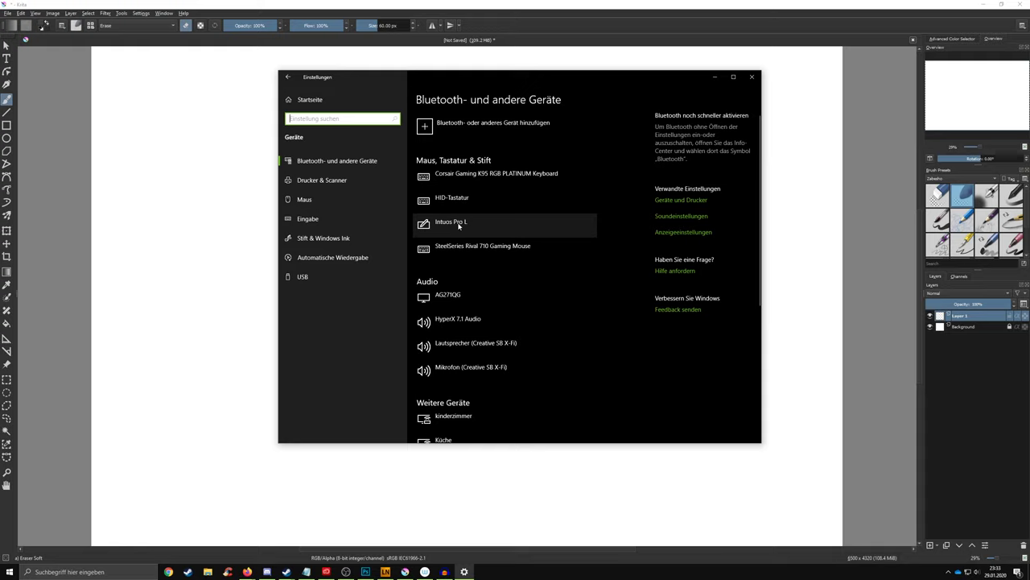
# - Review the pen, handwriting and pen shortcut options in Stift & Windows Ink, and close the Windows settings
pyautogui.click(322, 239)
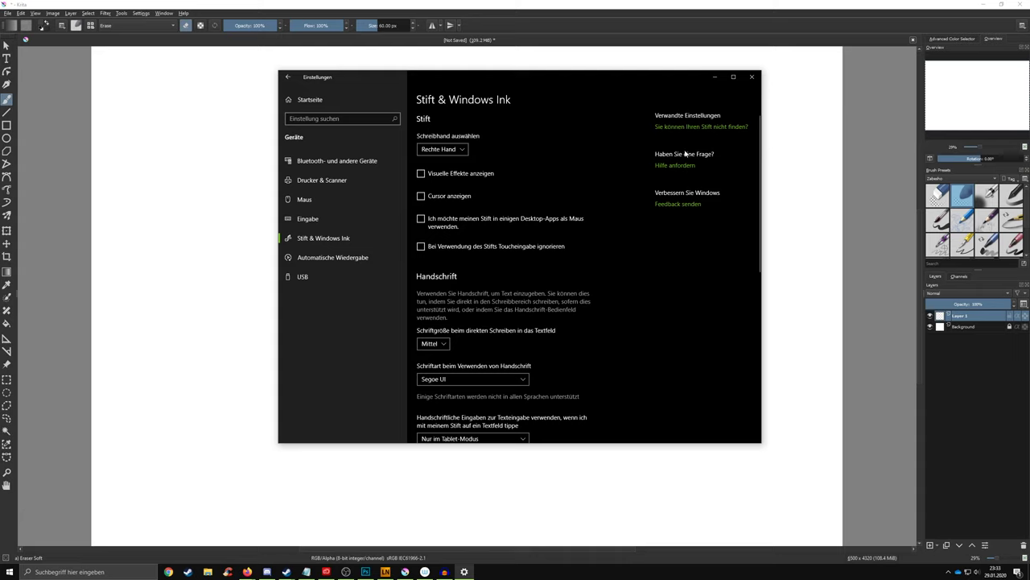
pyautogui.scroll(-4, 508, 188)
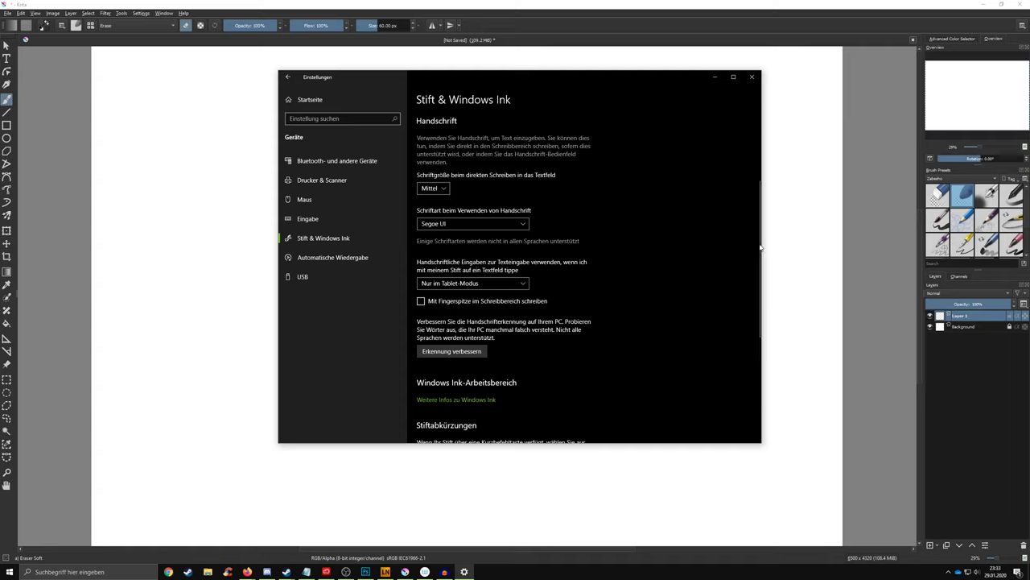
pyautogui.scroll(-3, 760, 248)
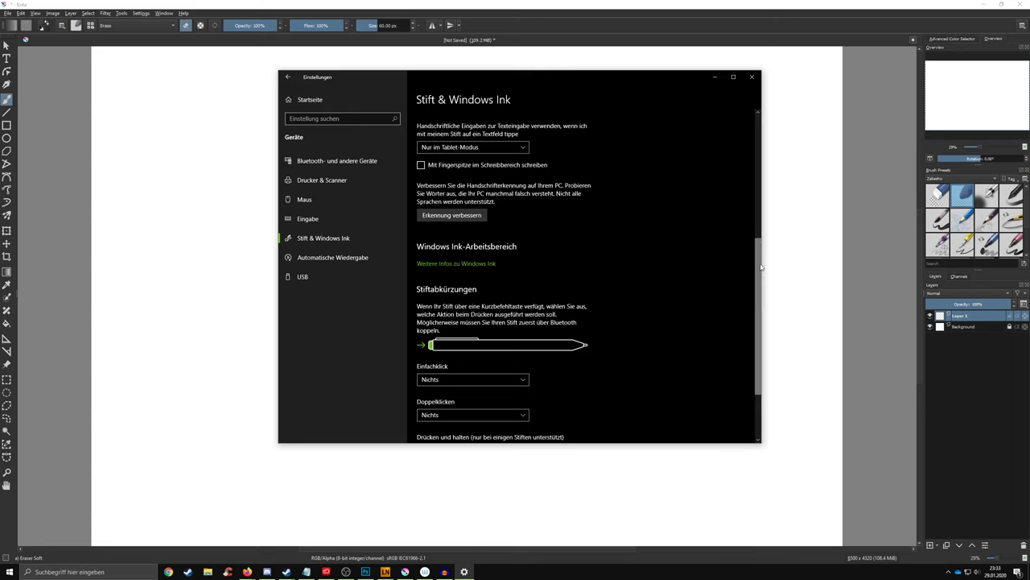
pyautogui.scroll(-3, 483, 268)
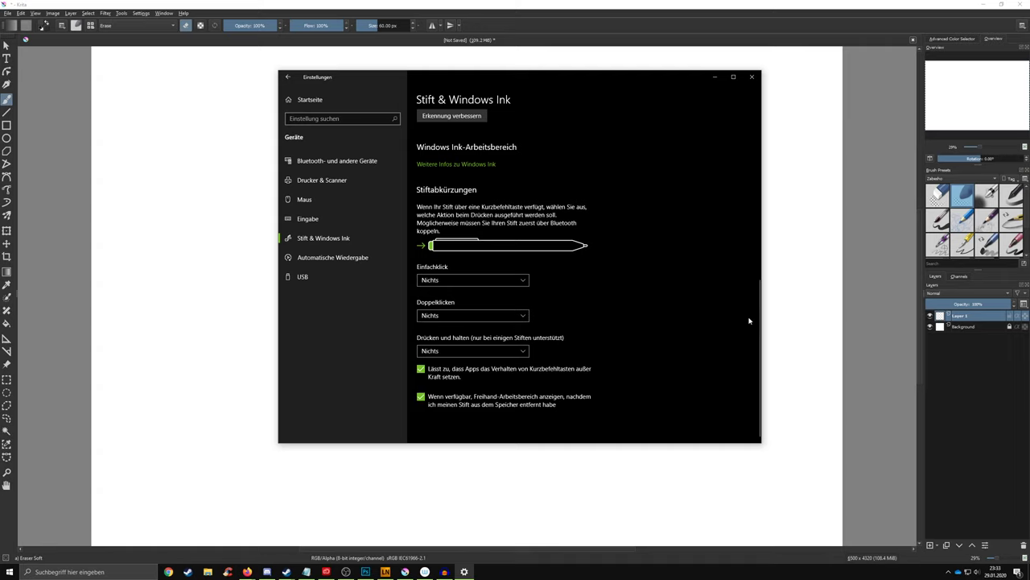
pyautogui.moveTo(760, 339); pyautogui.dragTo(698, 180)
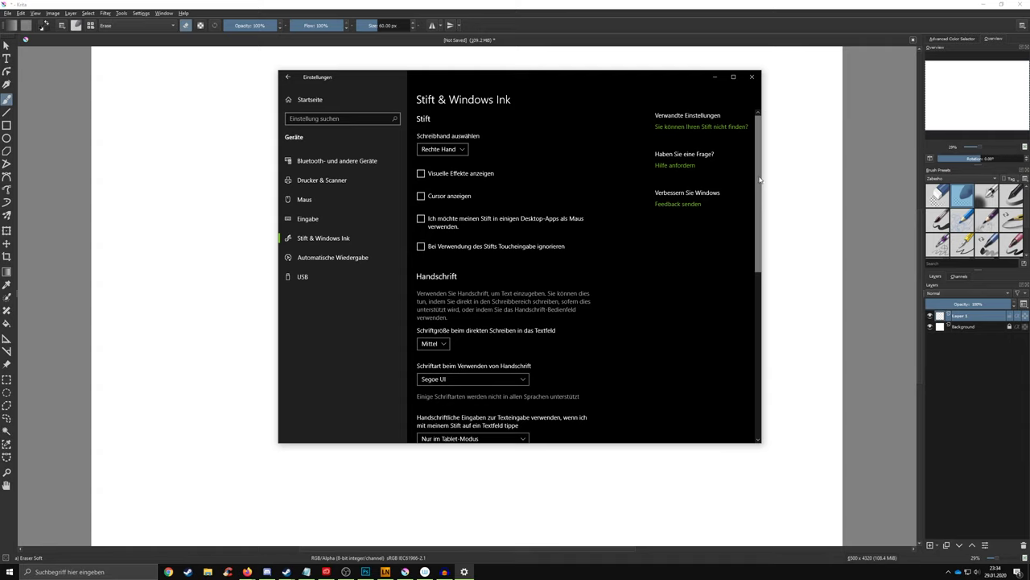
pyautogui.moveTo(759, 190)
pyautogui.mouseDown()
pyautogui.moveTo(753, 360)
pyautogui.moveTo(757, 181)
pyautogui.mouseUp()
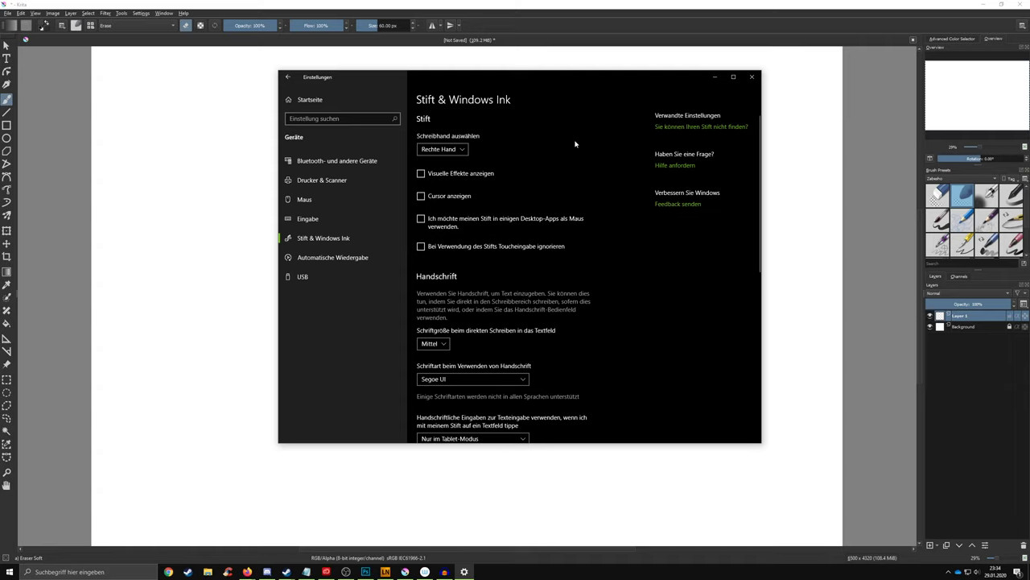
pyautogui.moveTo(596, 84); pyautogui.dragTo(615, 87)
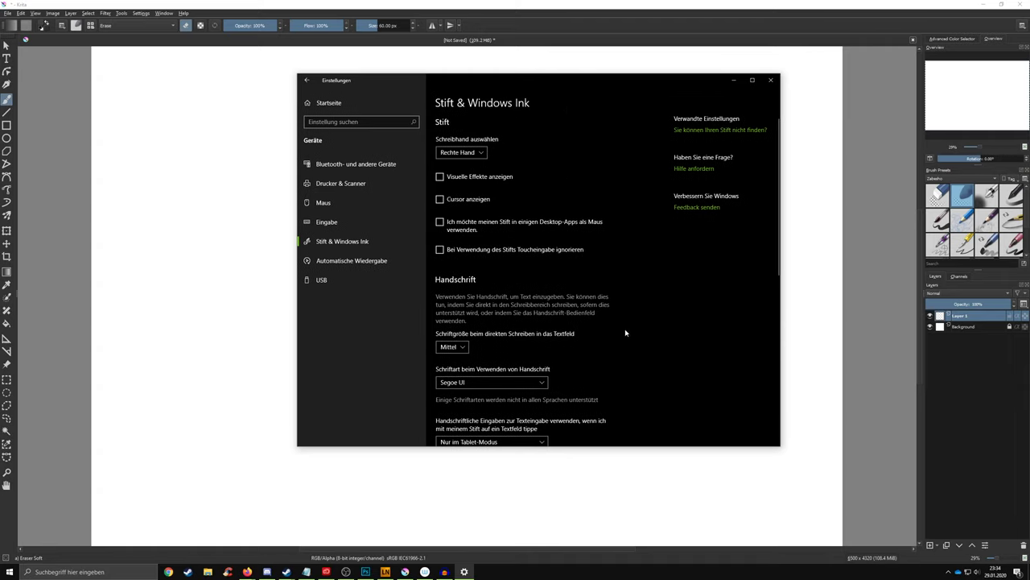
pyautogui.moveTo(572, 100); pyautogui.dragTo(563, 93)
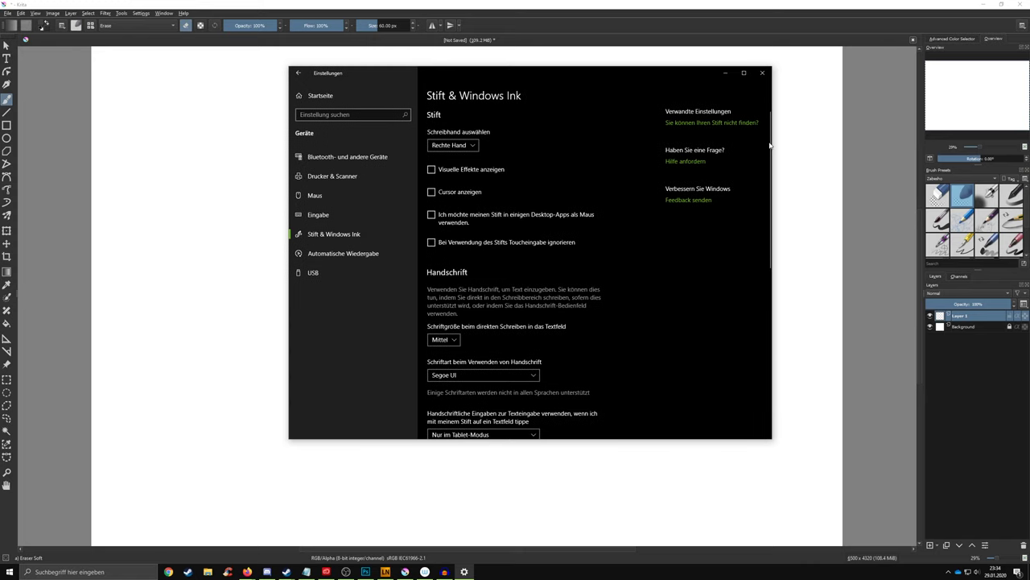
pyautogui.moveTo(773, 141); pyautogui.dragTo(768, 295)
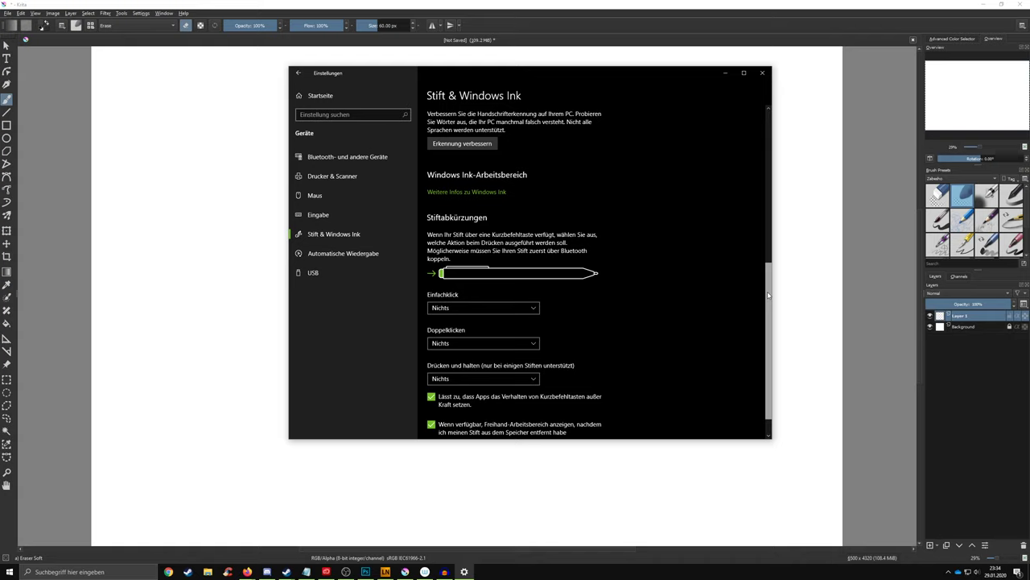
pyautogui.scroll(10, 461, 128)
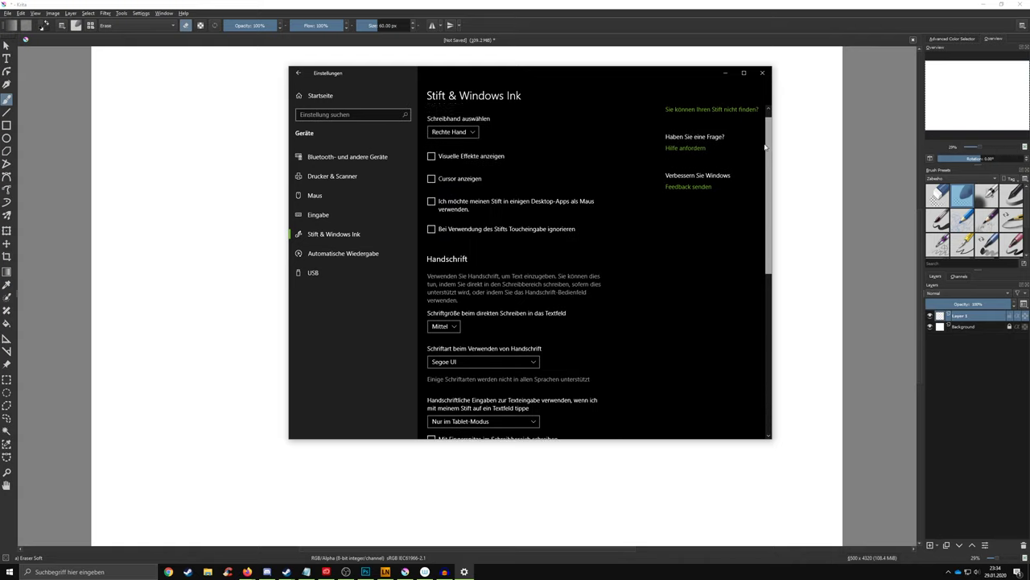
pyautogui.click(762, 72)
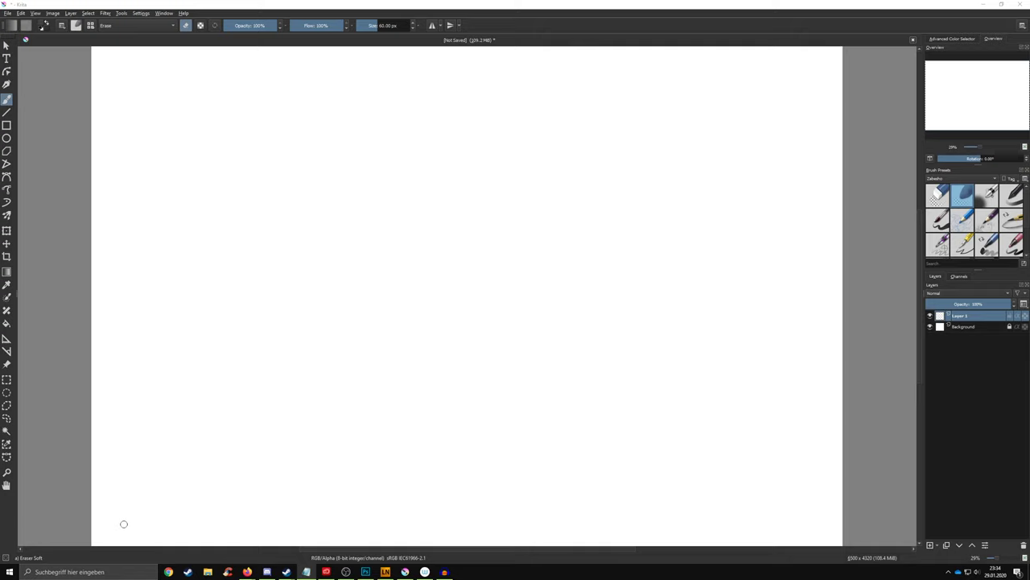
# - Open Wacom Tablett-Eigenschaften from Hardware und Sound in the Systemsteuerung, close the Systemsteuerung and place the Wacom window over the canvas
pyautogui.click(52, 572)
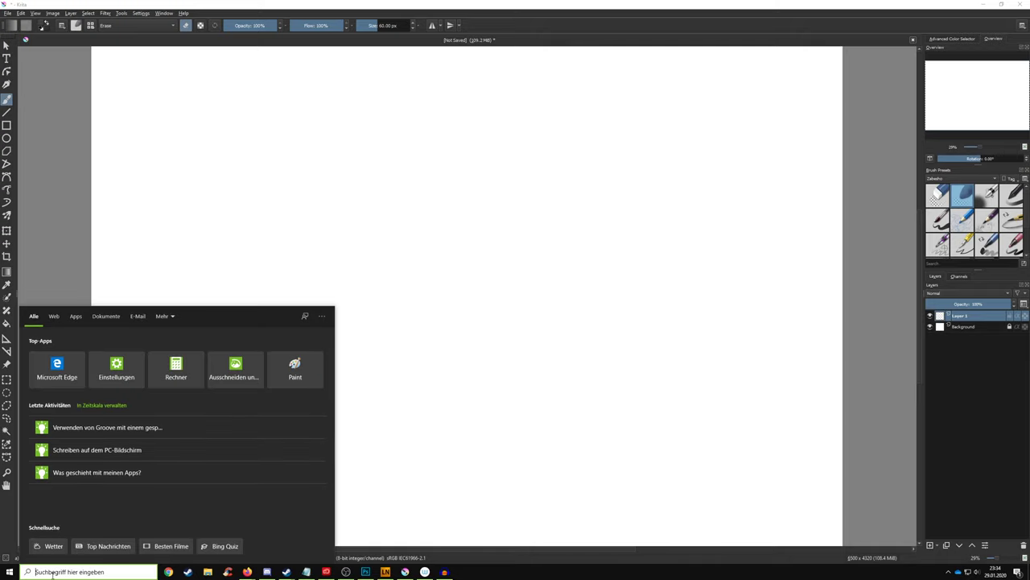
pyautogui.write('syste')
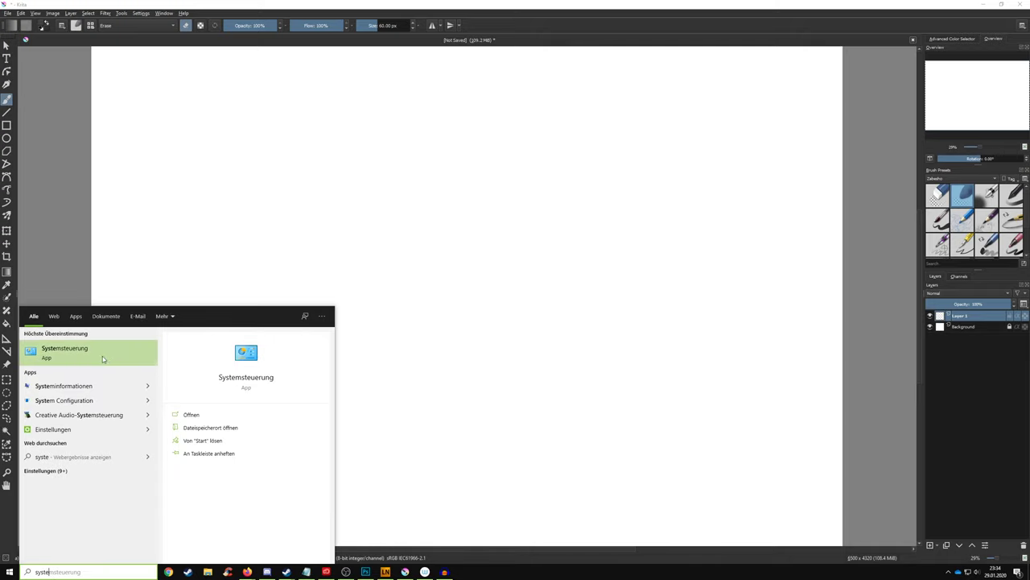
pyautogui.click(103, 359)
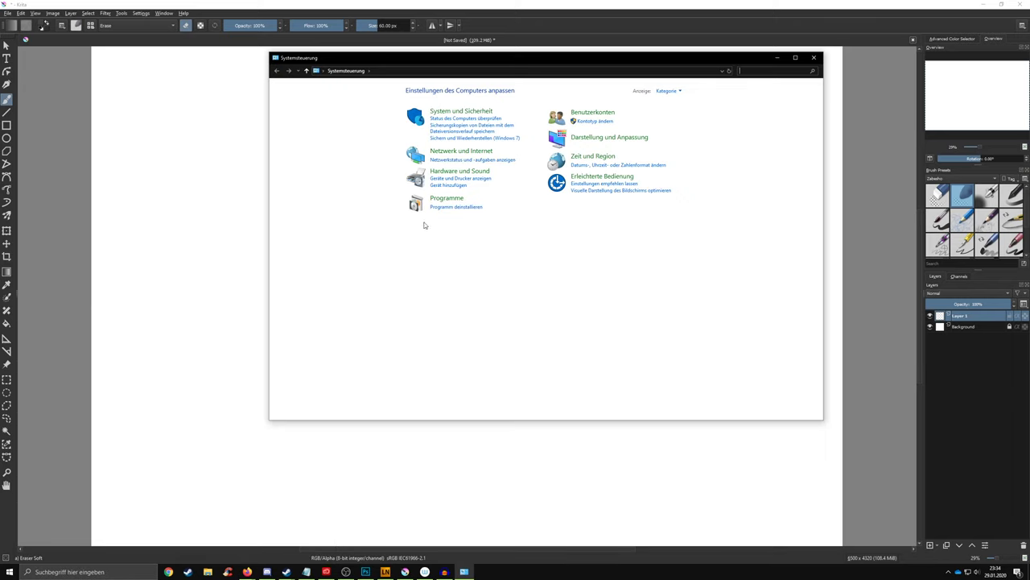
pyautogui.click(458, 172)
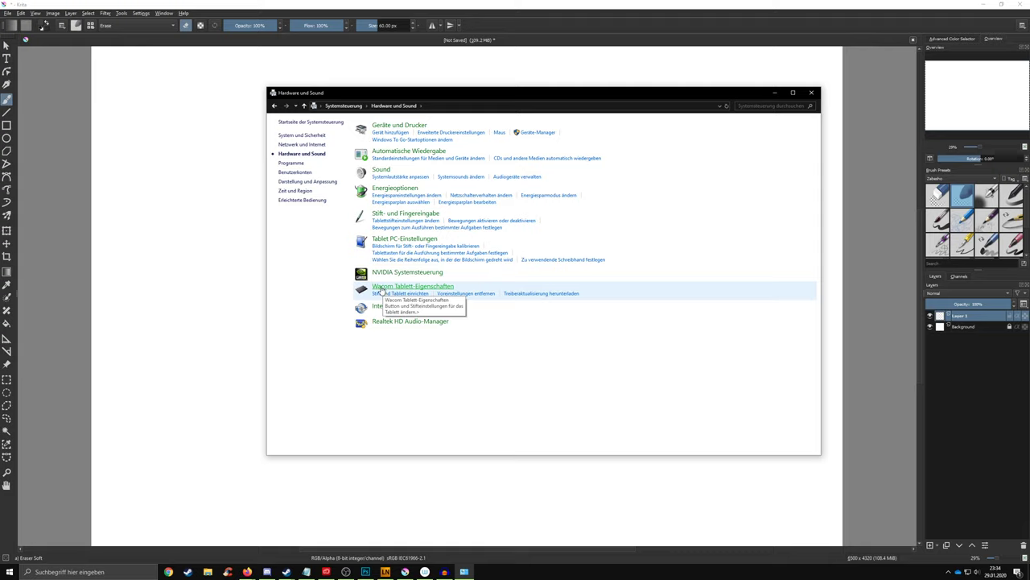
pyautogui.click(435, 288)
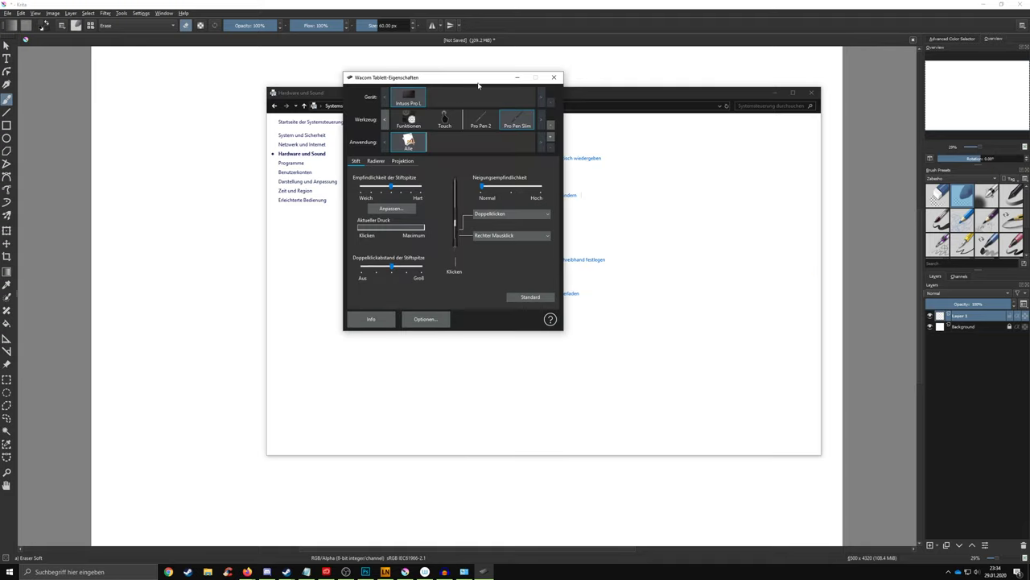
pyautogui.moveTo(478, 85); pyautogui.dragTo(557, 135)
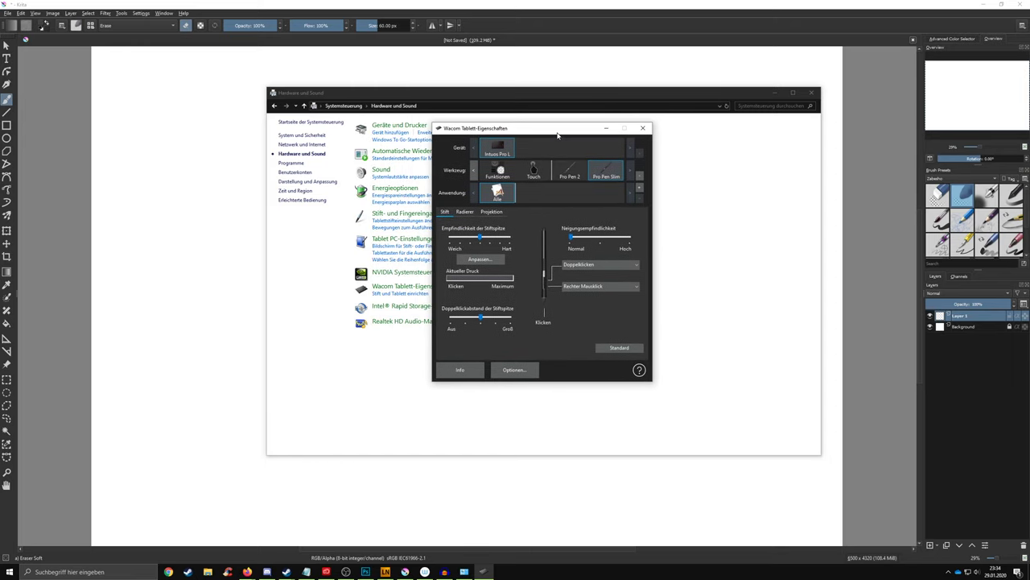
pyautogui.click(811, 94)
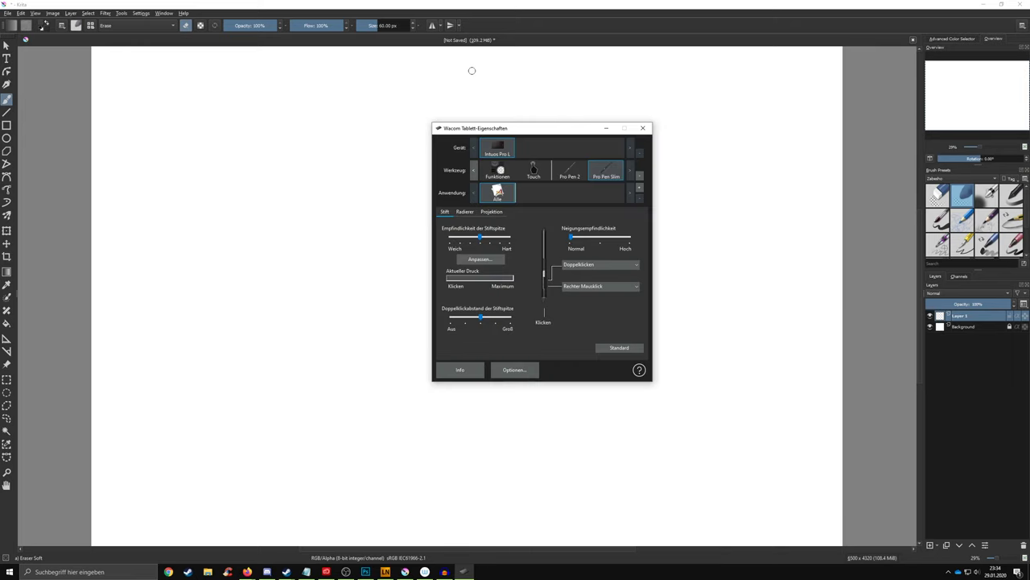
pyautogui.moveTo(579, 137); pyautogui.dragTo(537, 143)
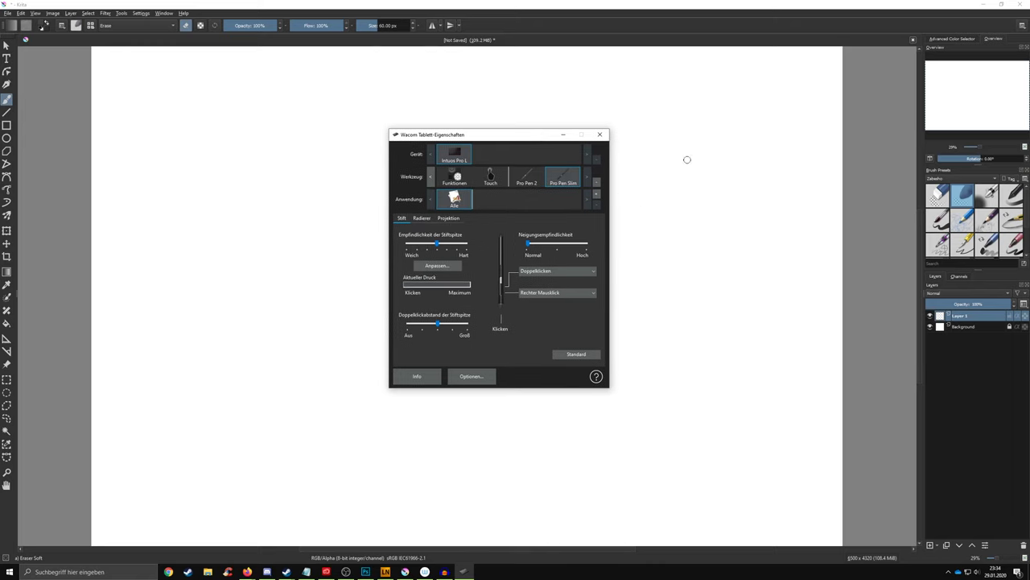
pyautogui.moveTo(520, 135)
pyautogui.mouseDown()
pyautogui.moveTo(531, 148)
pyautogui.moveTo(521, 131)
pyautogui.mouseUp()
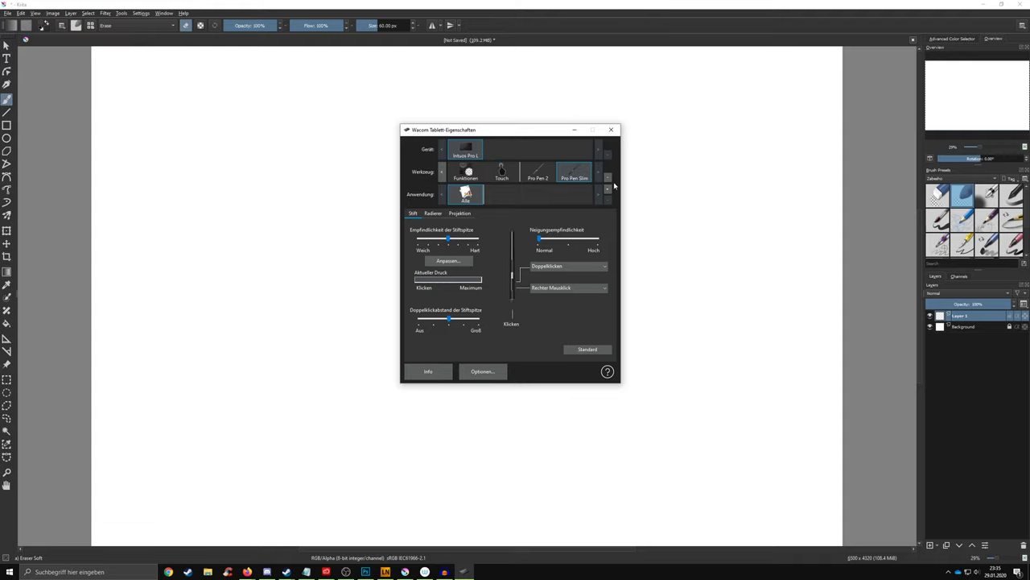
pyautogui.moveTo(551, 132); pyautogui.dragTo(558, 130)
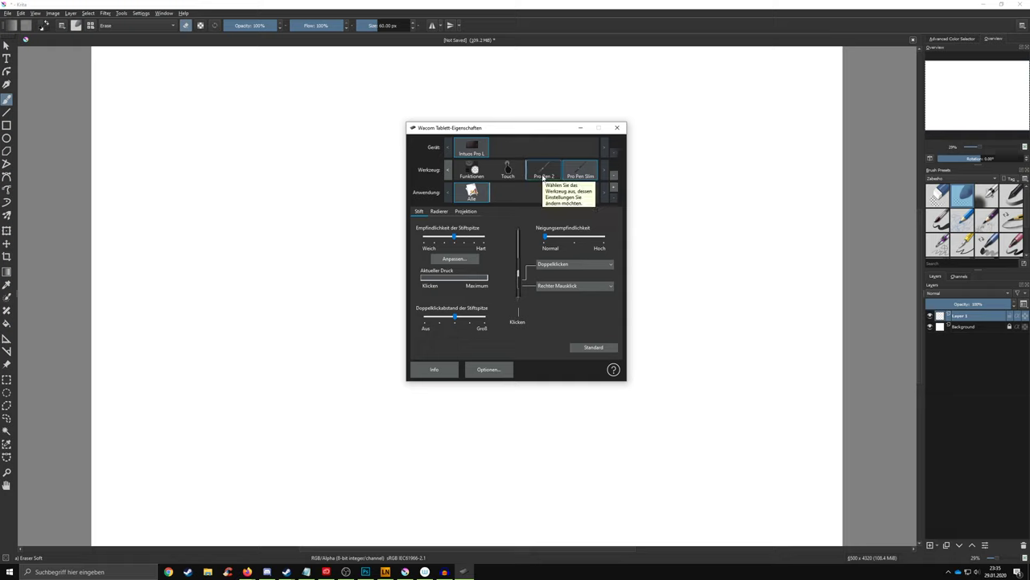
# - Compare the pen settings of Pro Pen 2 and Pro Pen Slim, ending on Pro Pen 2
pyautogui.click(555, 177)
pyautogui.click(579, 176)
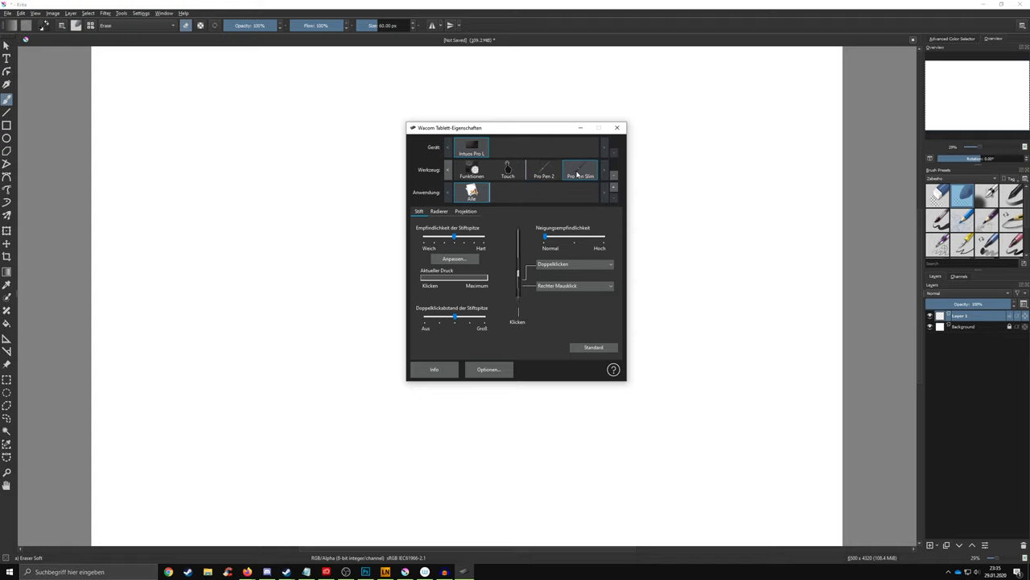
pyautogui.click(533, 179)
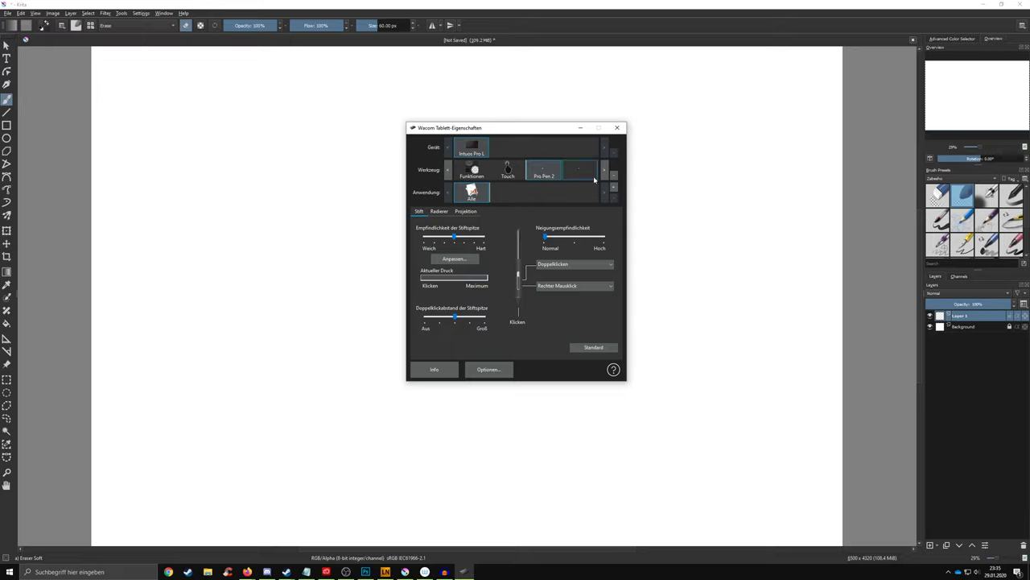
# - Review the tablet's Funktionen settings: ExpressKeys, Touch Ring, Displaywechsel and Bildschirmbedienelemente
pyautogui.click(477, 172)
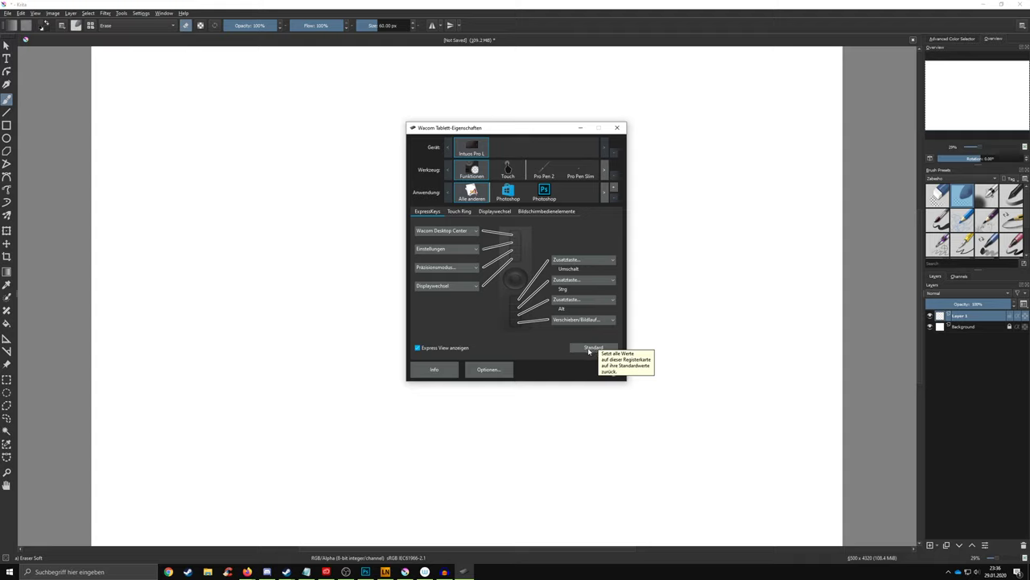
pyautogui.click(459, 213)
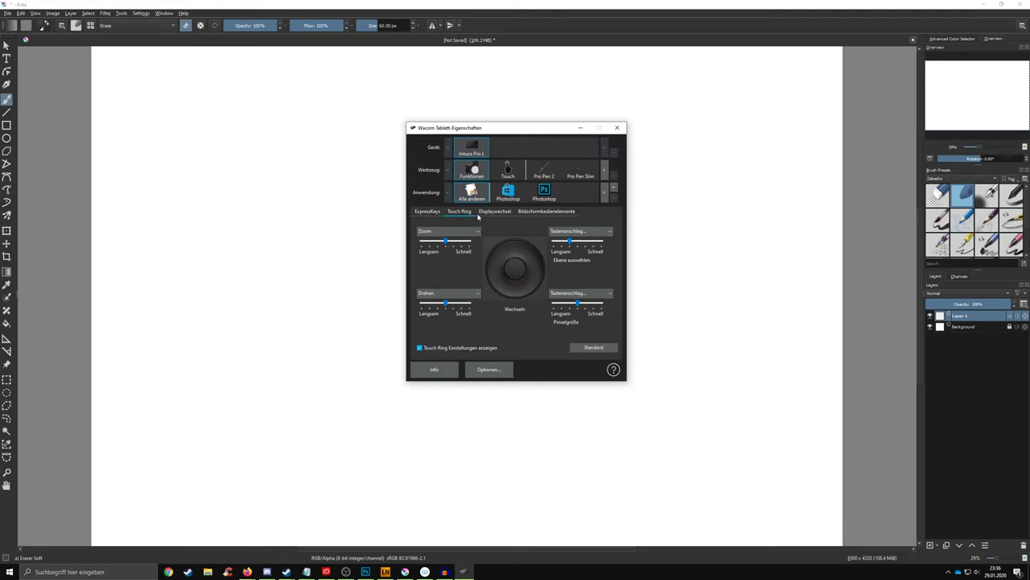
pyautogui.click(483, 214)
pyautogui.click(533, 215)
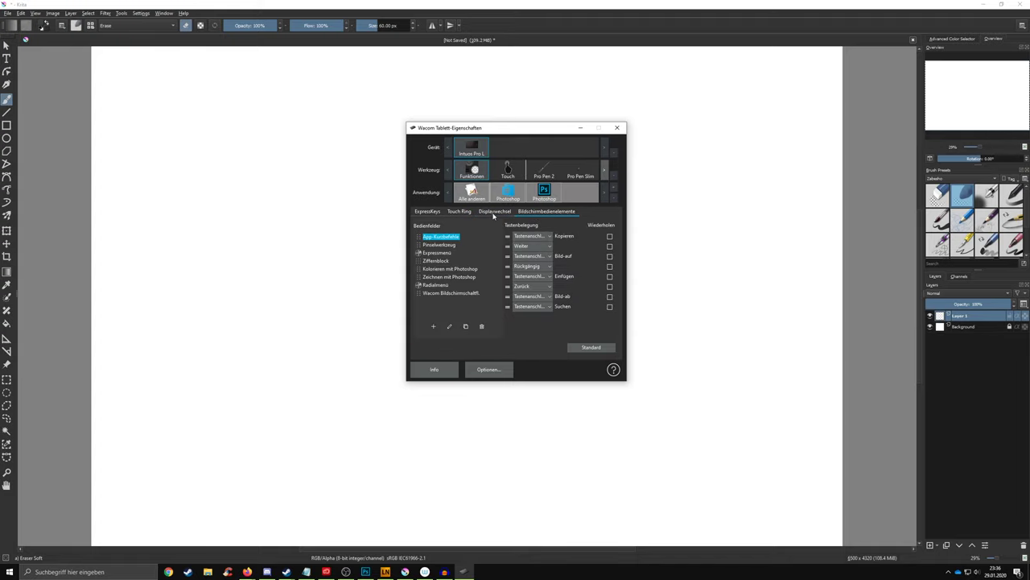
pyautogui.click(493, 213)
pyautogui.click(454, 213)
pyautogui.click(428, 212)
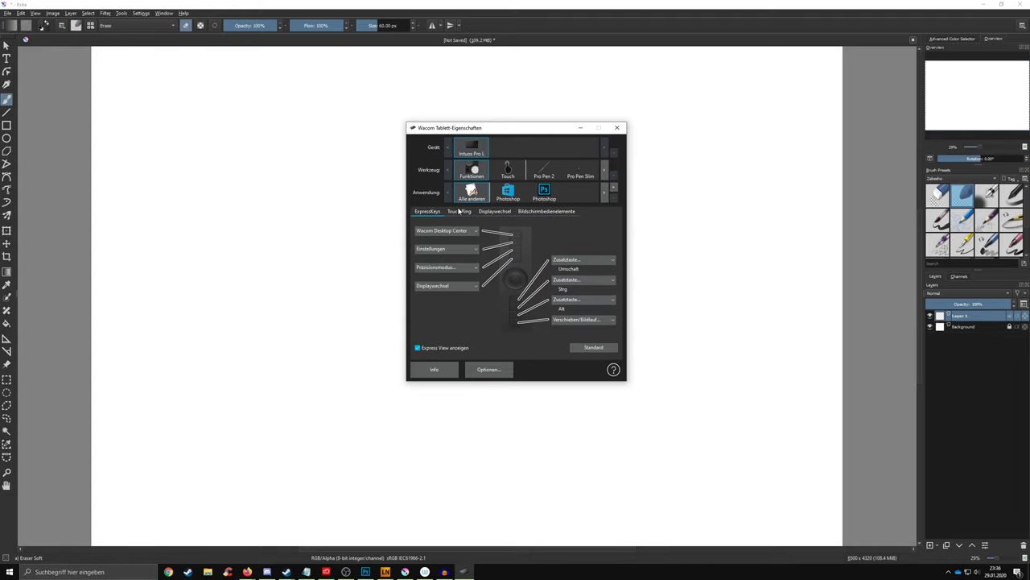
# - Examine the tablet's Touch settings, including Touch-Optionen and Meine Gesten
pyautogui.click(508, 172)
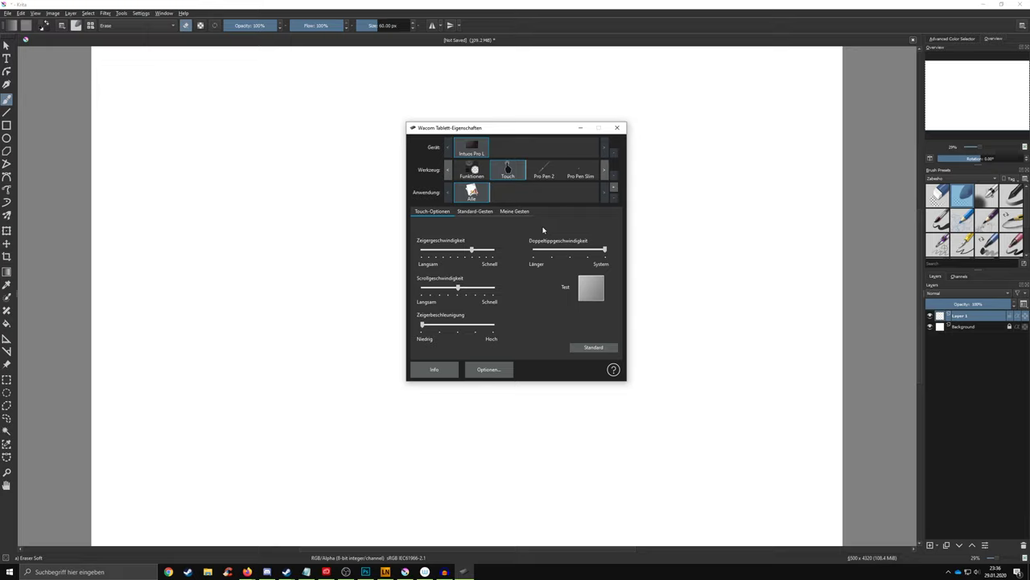
pyautogui.click(504, 212)
pyautogui.click(430, 212)
# - Set the Pro Pen 2 tip sensitivity one notch softer than the middle setting
pyautogui.click(546, 174)
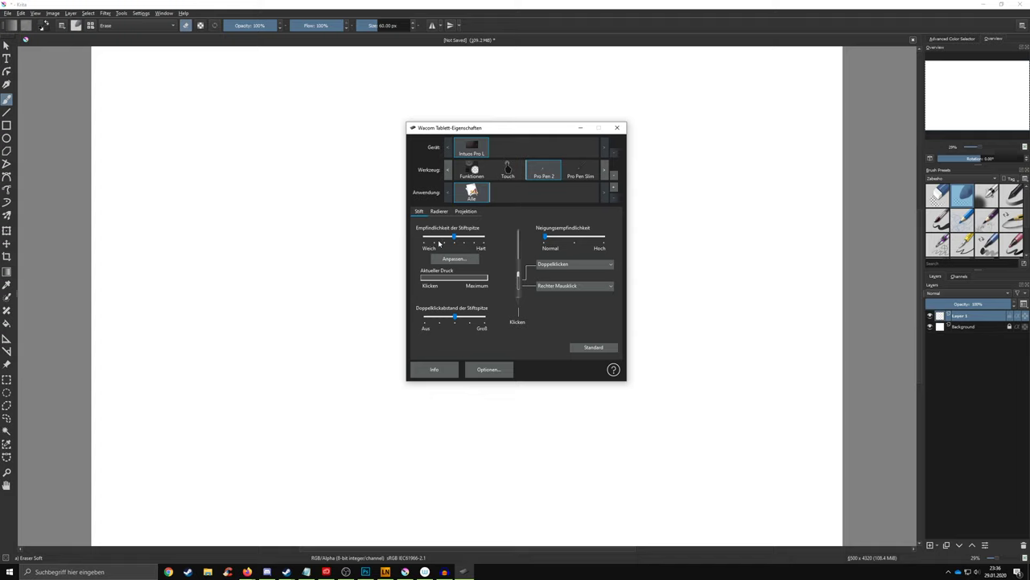
pyautogui.moveTo(454, 237); pyautogui.dragTo(443, 237)
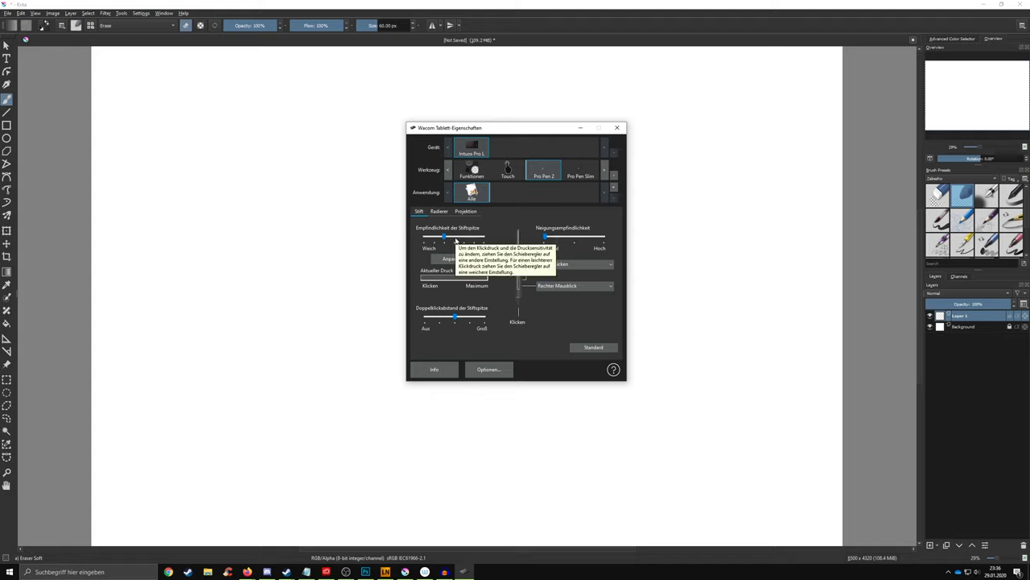
# - Set the Pro Pen 2 tip sensitivity to the middle setting and try out different pressure curves in its sensitivity details
pyautogui.moveTo(443, 236); pyautogui.dragTo(453, 239)
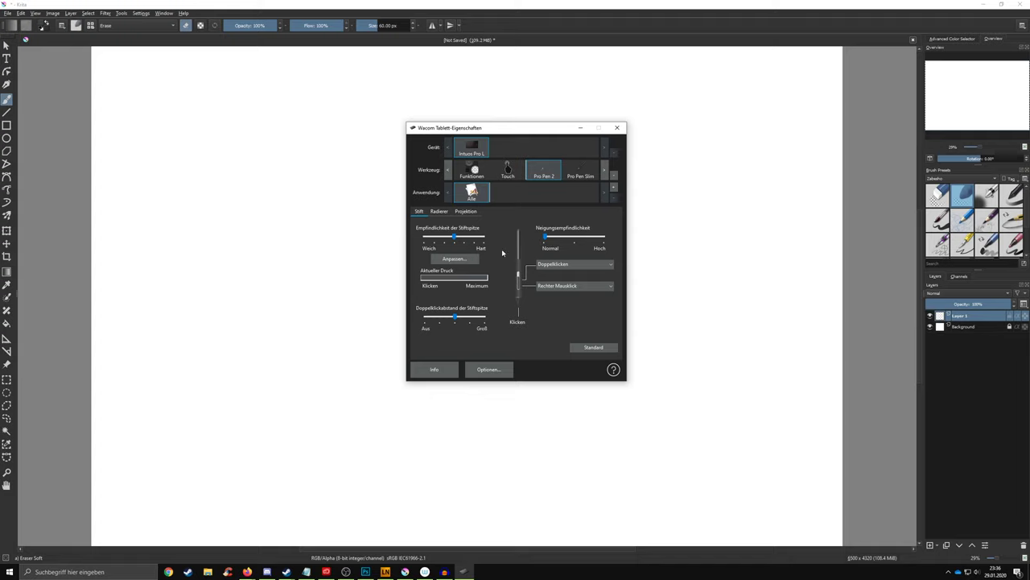
pyautogui.click(453, 260)
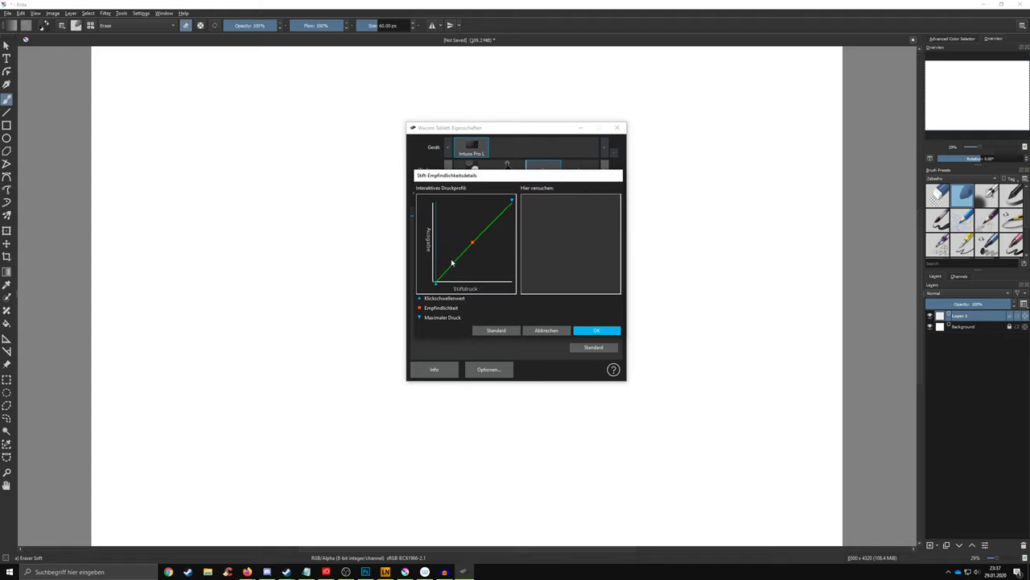
pyautogui.moveTo(503, 175); pyautogui.dragTo(475, 170)
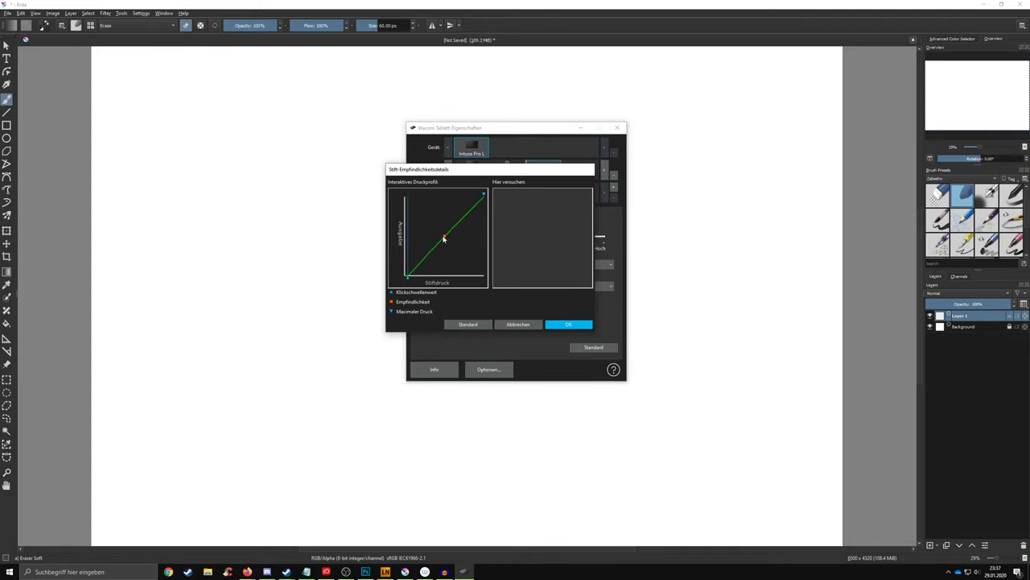
pyautogui.moveTo(445, 238); pyautogui.dragTo(458, 263)
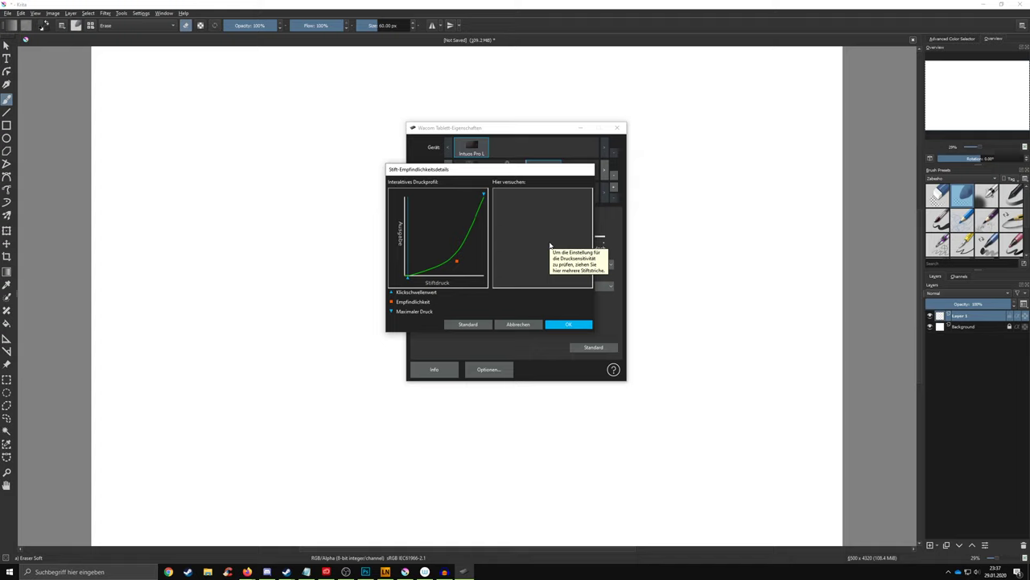
pyautogui.moveTo(457, 262); pyautogui.dragTo(448, 247)
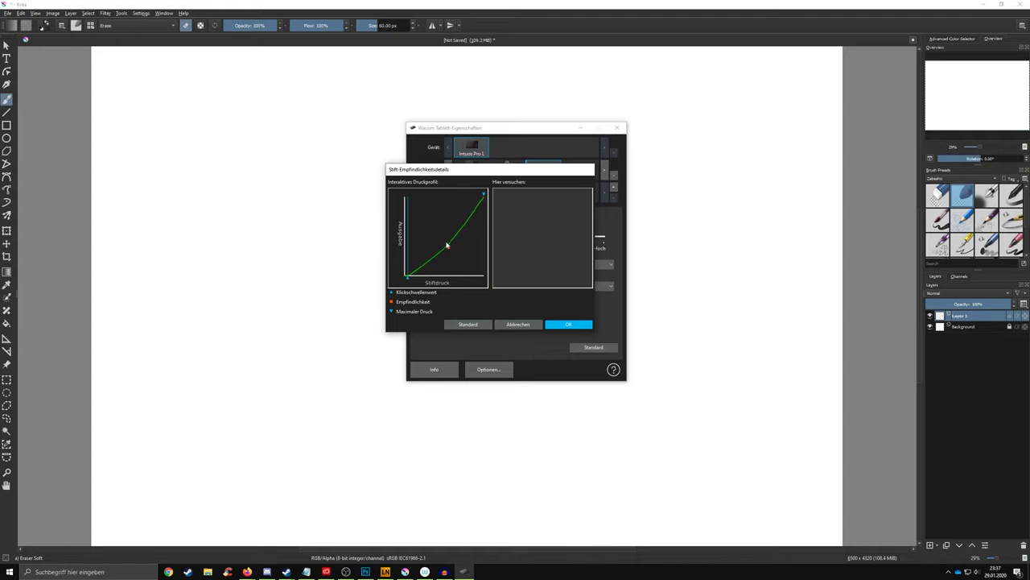
pyautogui.moveTo(449, 250); pyautogui.dragTo(442, 263)
pyautogui.moveTo(443, 263)
pyautogui.mouseDown()
pyautogui.moveTo(462, 274)
pyautogui.moveTo(458, 223)
pyautogui.moveTo(444, 210)
pyautogui.moveTo(448, 241)
pyautogui.moveTo(430, 204)
pyautogui.moveTo(459, 255)
pyautogui.mouseUp()
# - Restore the default pressure curve, accept it and reset the pen settings to Standard
pyautogui.click(471, 325)
pyautogui.click(568, 325)
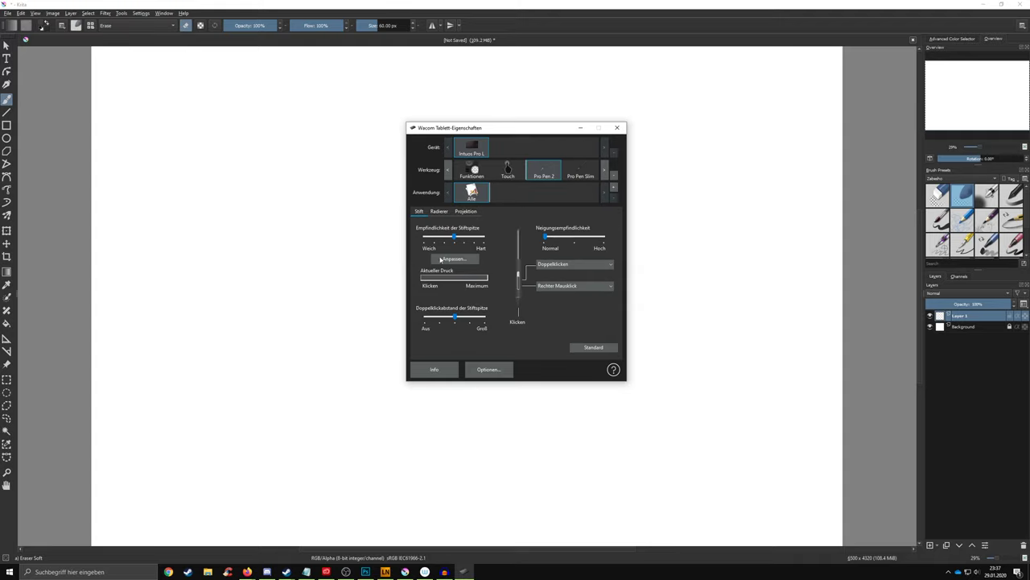
pyautogui.click(593, 347)
# - Examine the Pro Pen 2 Radierer and Projektion settings, including the choices for Bildschirmbereich
pyautogui.click(439, 212)
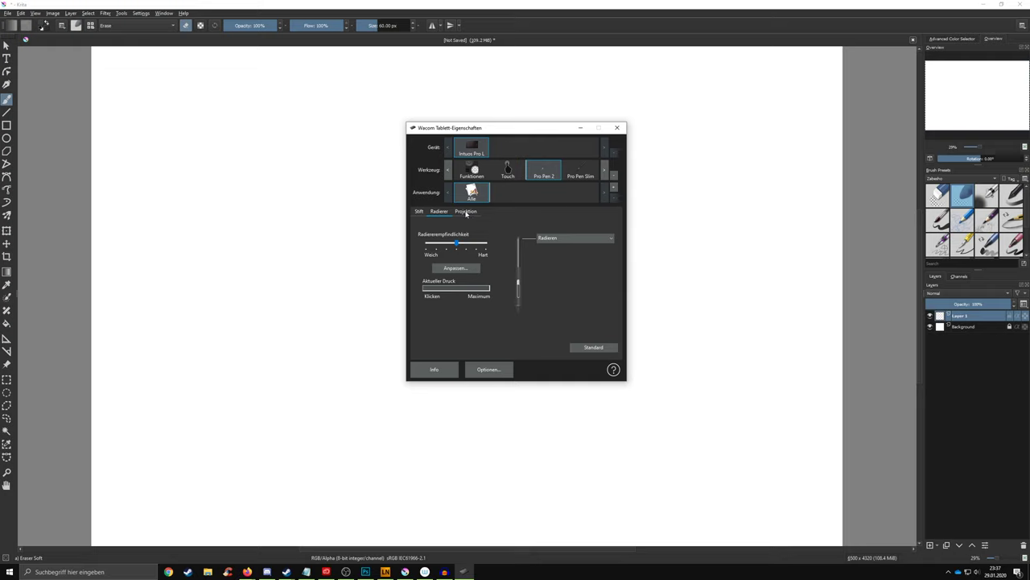
pyautogui.click(467, 212)
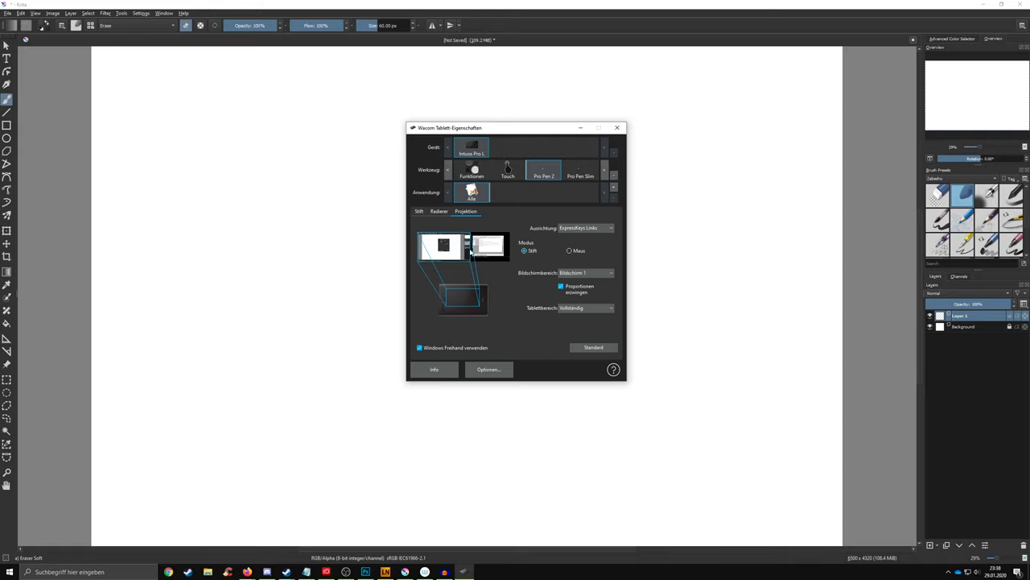
pyautogui.click(583, 275)
pyautogui.click(581, 281)
pyautogui.click(579, 273)
pyautogui.click(579, 294)
# - Toggle Proportionen erzwingen off and on to compare the screen-to-tablet mapping, ending with it enabled
pyautogui.click(563, 288)
pyautogui.click(561, 287)
pyautogui.click(562, 287)
pyautogui.click(563, 289)
pyautogui.click(562, 288)
pyautogui.click(561, 286)
# - Review the general tablet options, such as Stifttastenmodus and Druckkompatibilität, and leave them without saving
pyautogui.click(488, 369)
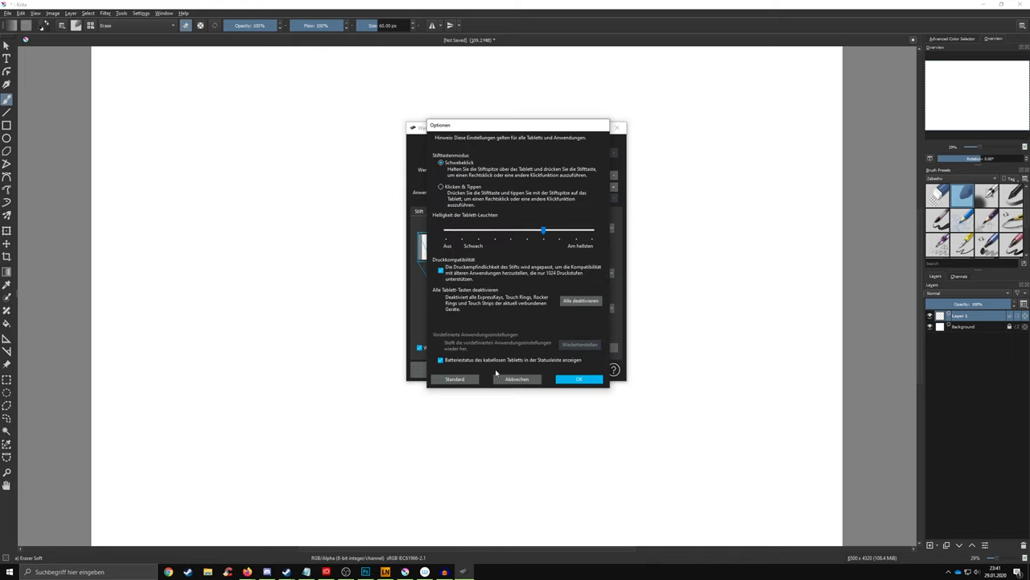
pyautogui.moveTo(533, 129); pyautogui.dragTo(312, 114)
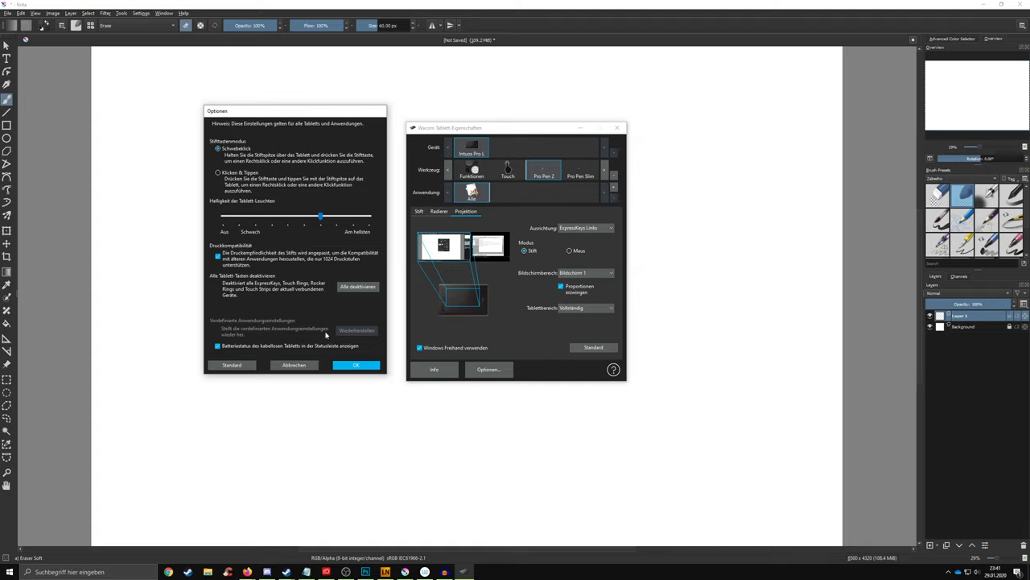
pyautogui.click(301, 367)
# - Look over the Pro Pen 2 Radierer and Stift settings once more and close the tablet properties
pyautogui.moveTo(559, 128); pyautogui.dragTo(513, 117)
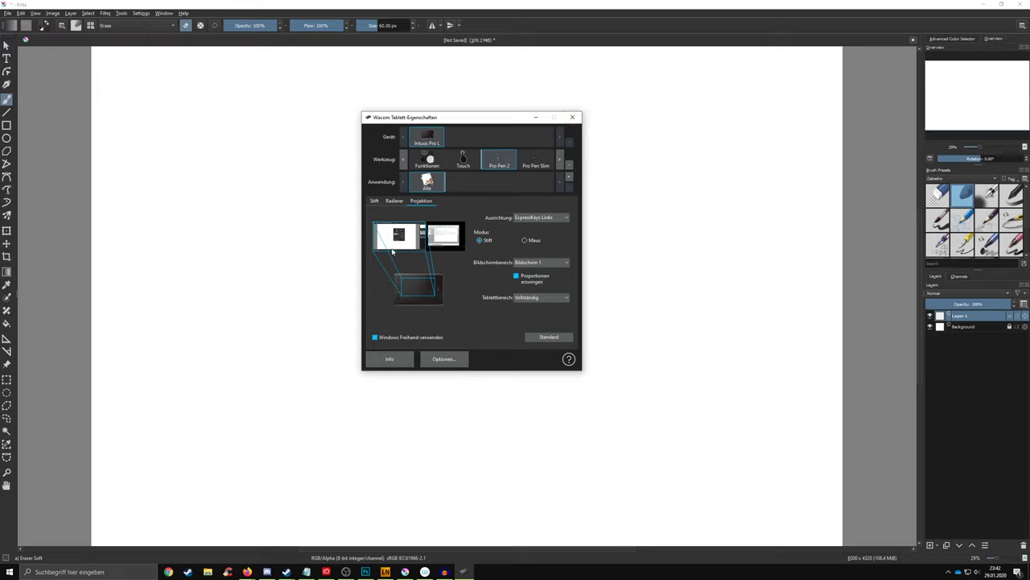
pyautogui.click(394, 201)
pyautogui.click(375, 202)
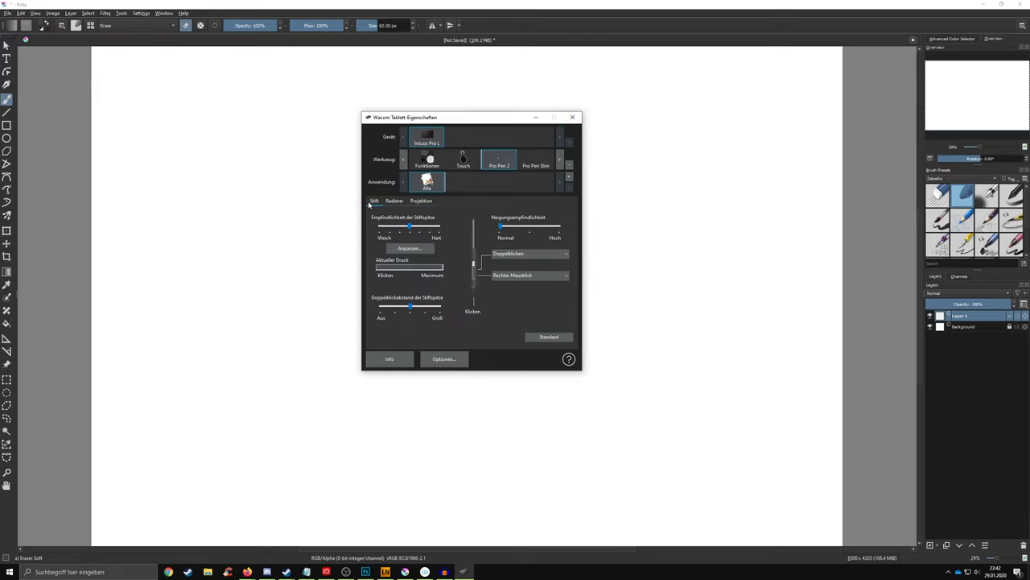
pyautogui.click(572, 117)
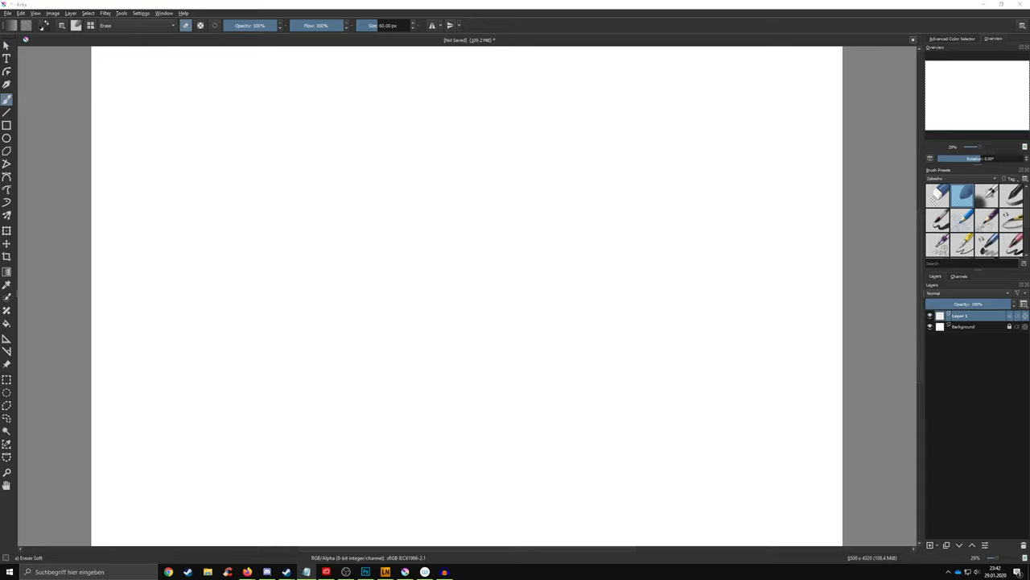
# - Switch to the desk sketch in Photoshop and activate the Brush tool
pyautogui.click(366, 571)
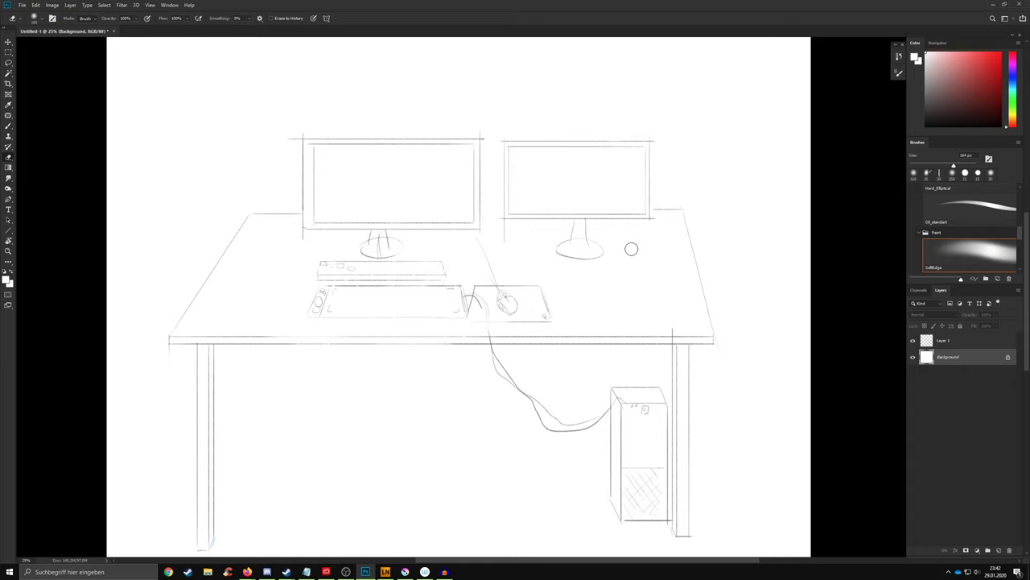
pyautogui.moveTo(526, 287)
pyautogui.mouseDown()
pyautogui.moveTo(485, 262)
pyautogui.moveTo(532, 265)
pyautogui.moveTo(536, 242)
pyautogui.mouseUp()
pyautogui.press('b')
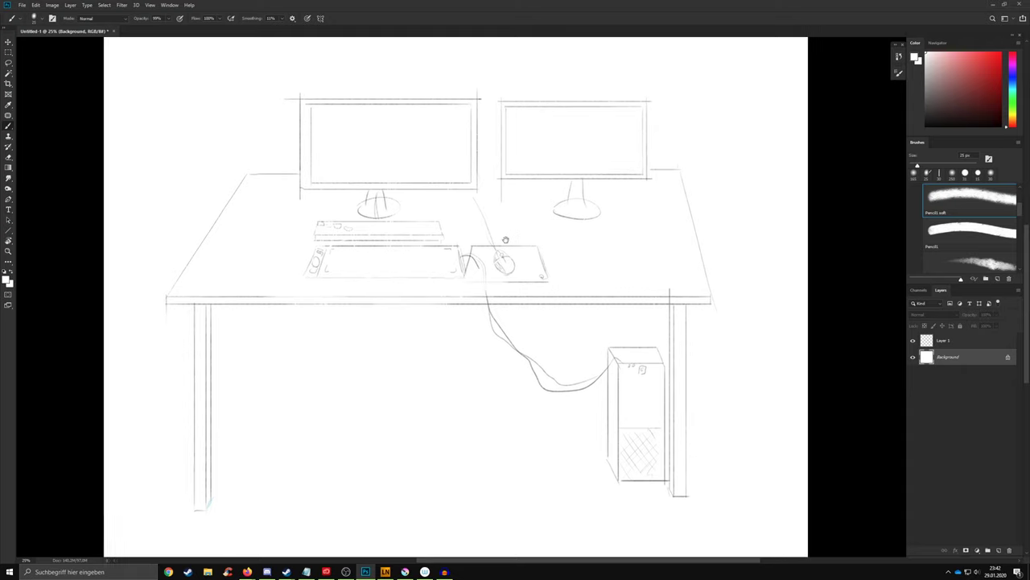
pyautogui.moveTo(500, 241); pyautogui.dragTo(544, 259)
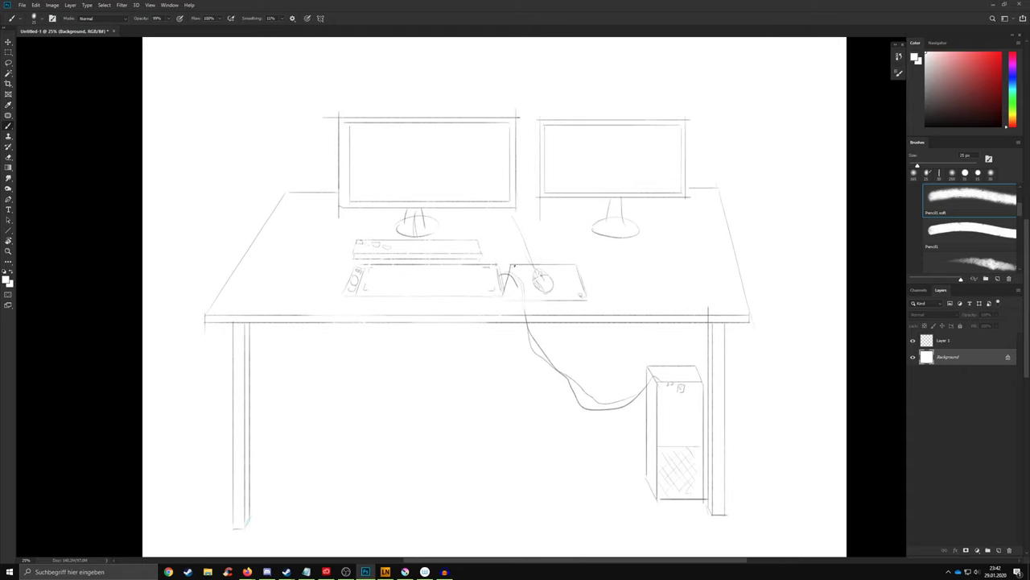
pyautogui.moveTo(616, 260)
pyautogui.mouseDown()
pyautogui.moveTo(626, 252)
pyautogui.moveTo(644, 266)
pyautogui.mouseUp()
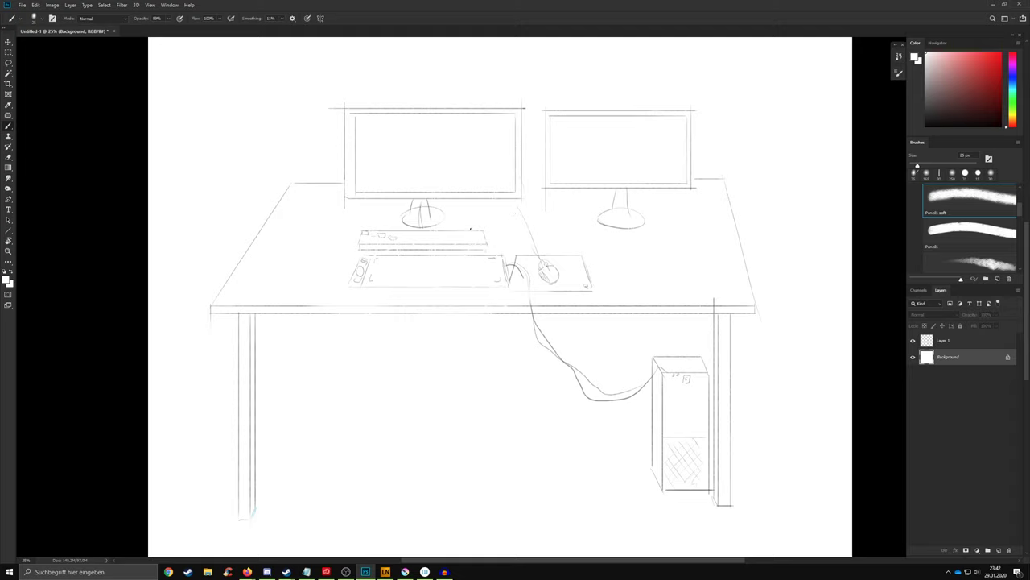
# - Set the foreground colour to a bright blue
pyautogui.click(1012, 81)
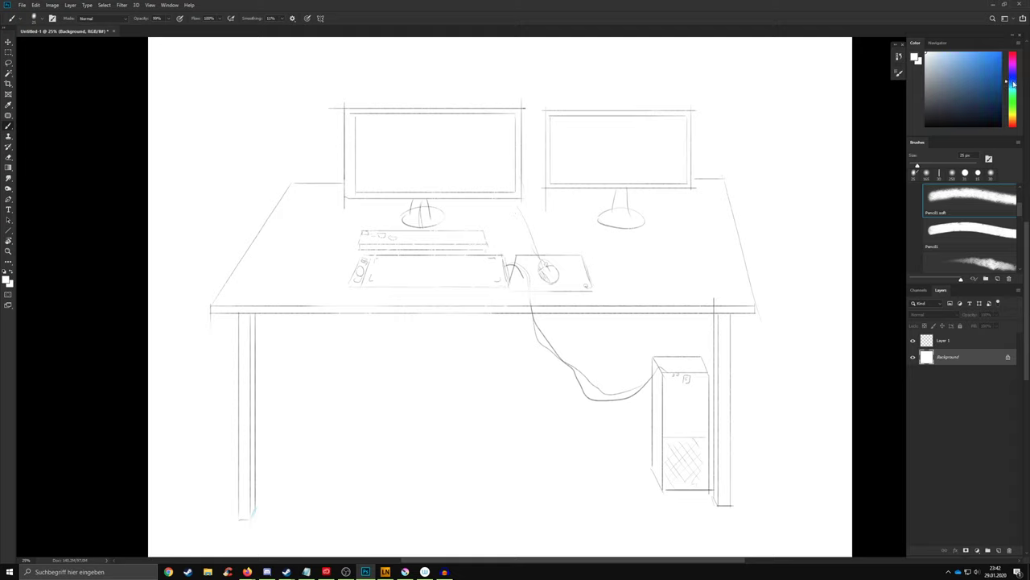
pyautogui.click(990, 74)
pyautogui.click(1001, 53)
pyautogui.click(1013, 83)
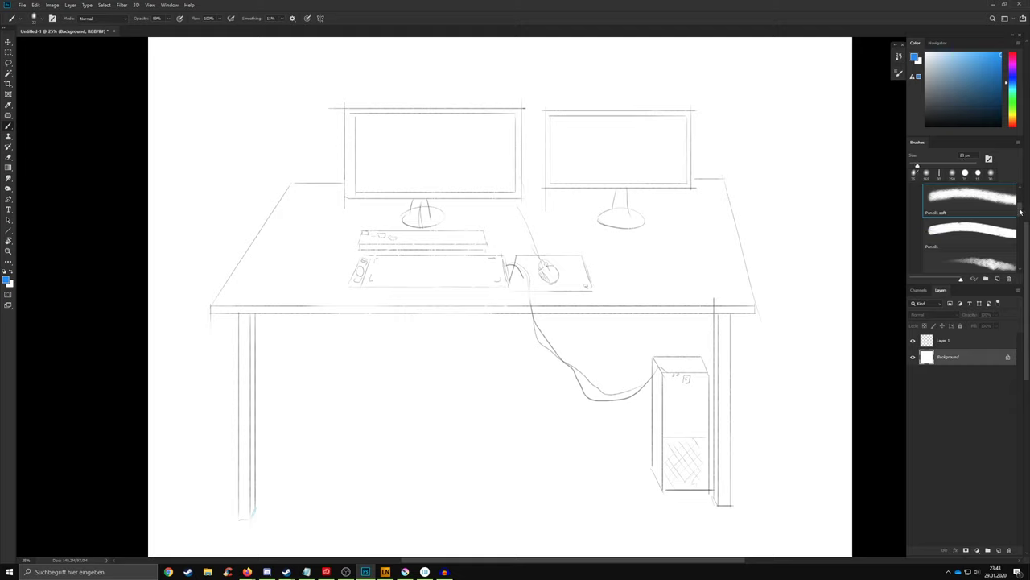
# - Add a new empty layer above Layer 1 for the annotations
pyautogui.scroll(3, 1003, 207)
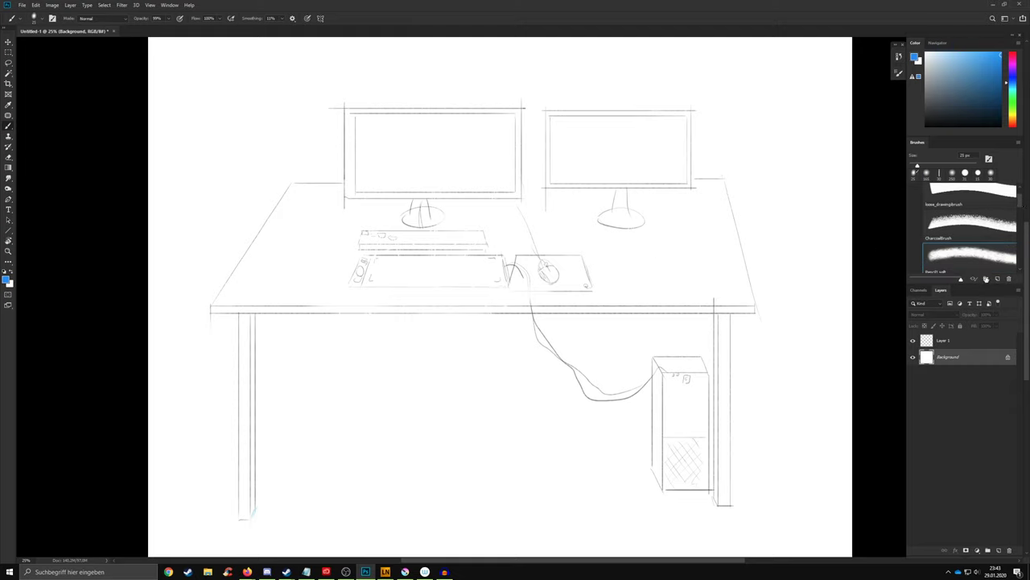
pyautogui.click(961, 343)
pyautogui.click(997, 551)
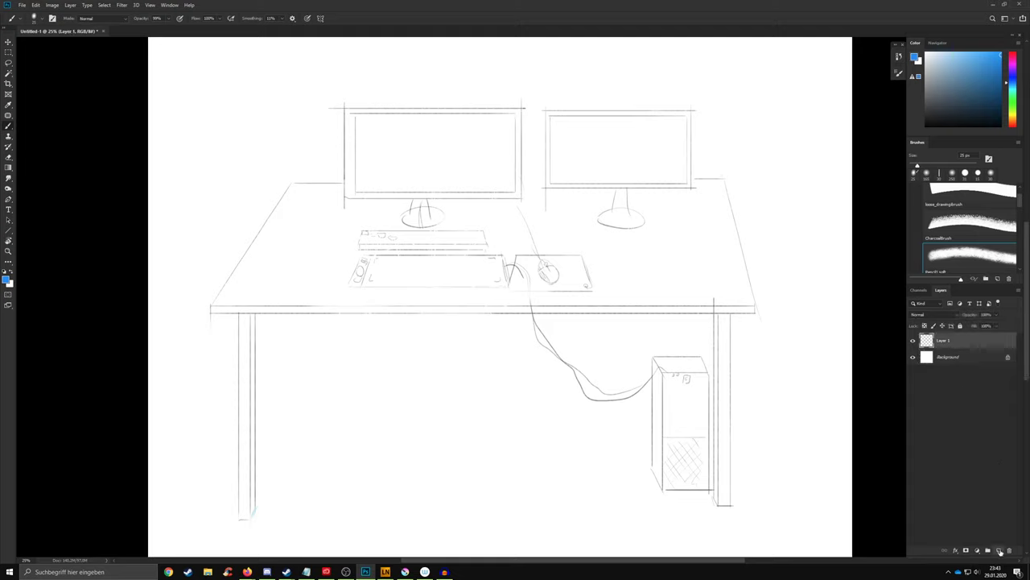
pyautogui.moveTo(440, 263)
pyautogui.mouseDown()
pyautogui.moveTo(451, 236)
pyautogui.moveTo(465, 265)
pyautogui.moveTo(453, 243)
pyautogui.moveTo(456, 207)
pyautogui.moveTo(460, 241)
pyautogui.moveTo(452, 222)
pyautogui.mouseUp()
pyautogui.moveTo(401, 274)
pyautogui.mouseDown()
pyautogui.moveTo(463, 272)
pyautogui.moveTo(447, 268)
pyautogui.mouseUp()
pyautogui.hotkey('ctrl', 'z')
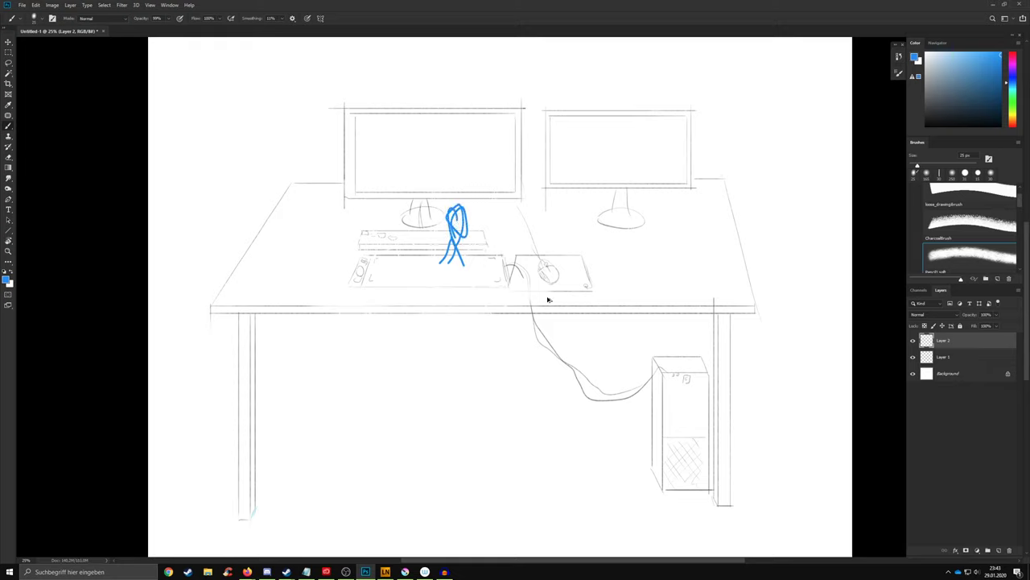
pyautogui.hotkey('ctrl', 'z')
pyautogui.hotkey('ctrl', 'z')
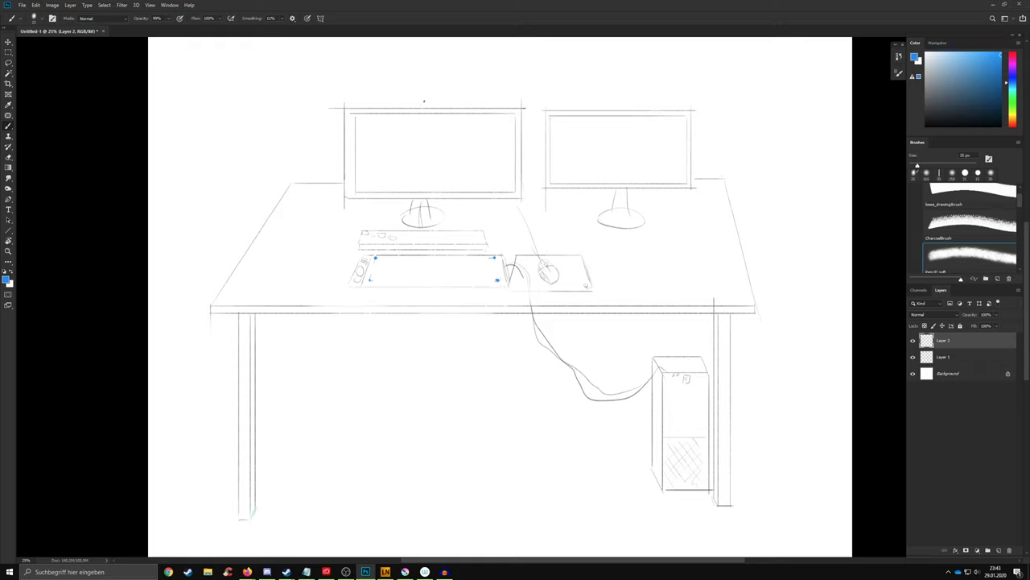
# - Label the monitors 1 and 2 and connect monitor 1's four screen corners to the tablet's active-area corners with straight blue lines
pyautogui.moveTo(424, 101); pyautogui.dragTo(433, 102)
pyautogui.moveTo(614, 99); pyautogui.dragTo(620, 107)
pyautogui.keyDown('shift'); pyautogui.click(356, 116); pyautogui.keyUp('shift')
pyautogui.click(515, 113)
pyautogui.keyDown('shift'); pyautogui.click(495, 258); pyautogui.keyUp('shift')
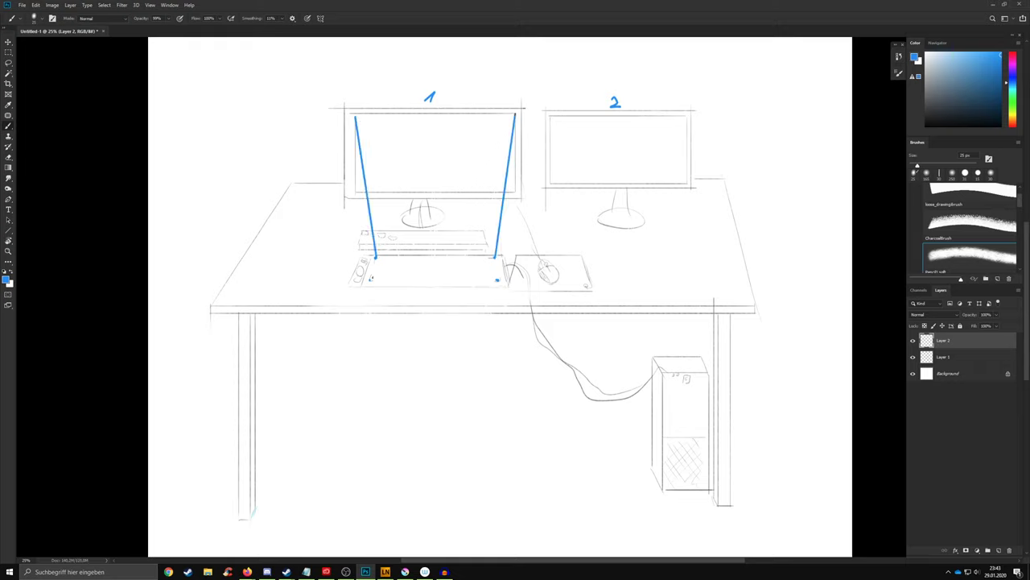
pyautogui.click(355, 194)
pyautogui.keyDown('shift'); pyautogui.click(371, 280); pyautogui.keyUp('shift')
pyautogui.click(514, 191)
pyautogui.keyDown('shift'); pyautogui.click(498, 281); pyautogui.keyUp('shift')
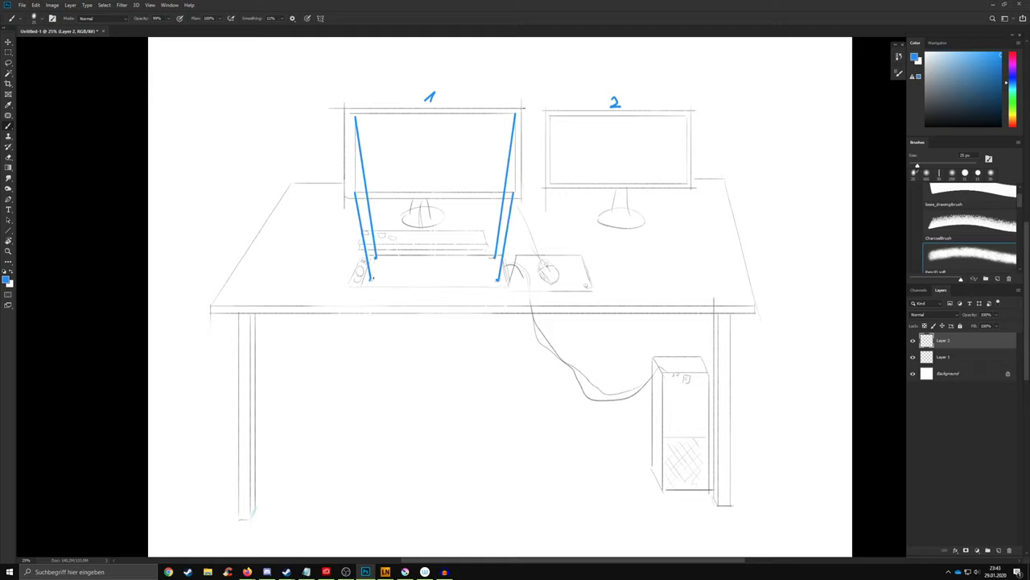
# - Outline the tablet's active area with straight blue lines between its four corner marks
pyautogui.keyDown('shift'); pyautogui.click(371, 279); pyautogui.keyUp('shift')
pyautogui.click(494, 258)
pyautogui.keyDown('shift'); pyautogui.click(375, 257); pyautogui.keyUp('shift')
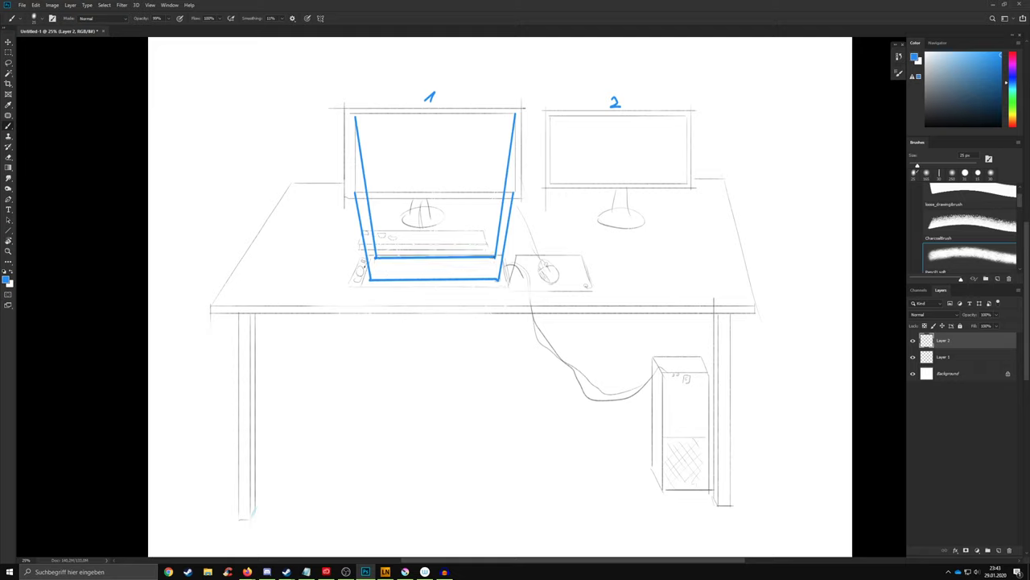
pyautogui.keyDown('shift'); pyautogui.click(371, 279); pyautogui.keyUp('shift')
pyautogui.click(495, 258)
pyautogui.keyDown('shift'); pyautogui.click(500, 279); pyautogui.keyUp('shift')
# - Outline the screen of monitor 1 with straight blue lines along all four edges
pyautogui.click(355, 118)
pyautogui.keyDown('shift'); pyautogui.click(359, 195); pyautogui.keyUp('shift')
pyautogui.click(516, 116)
pyautogui.keyDown('shift'); pyautogui.click(512, 193); pyautogui.keyUp('shift')
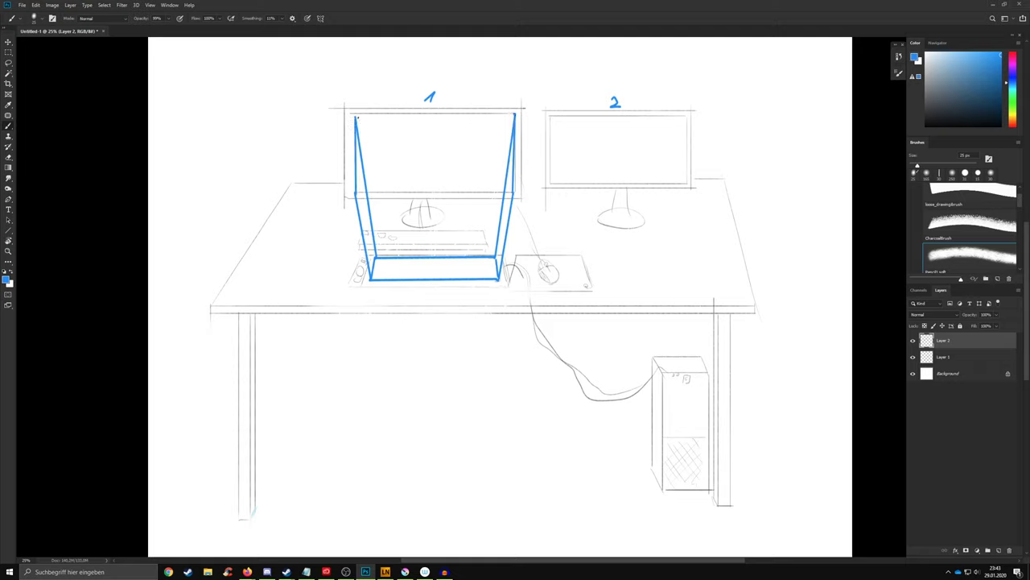
pyautogui.click(356, 117)
pyautogui.keyDown('shift'); pyautogui.click(515, 113); pyautogui.keyUp('shift')
pyautogui.click(356, 193)
pyautogui.keyDown('shift'); pyautogui.click(512, 192); pyautogui.keyUp('shift')
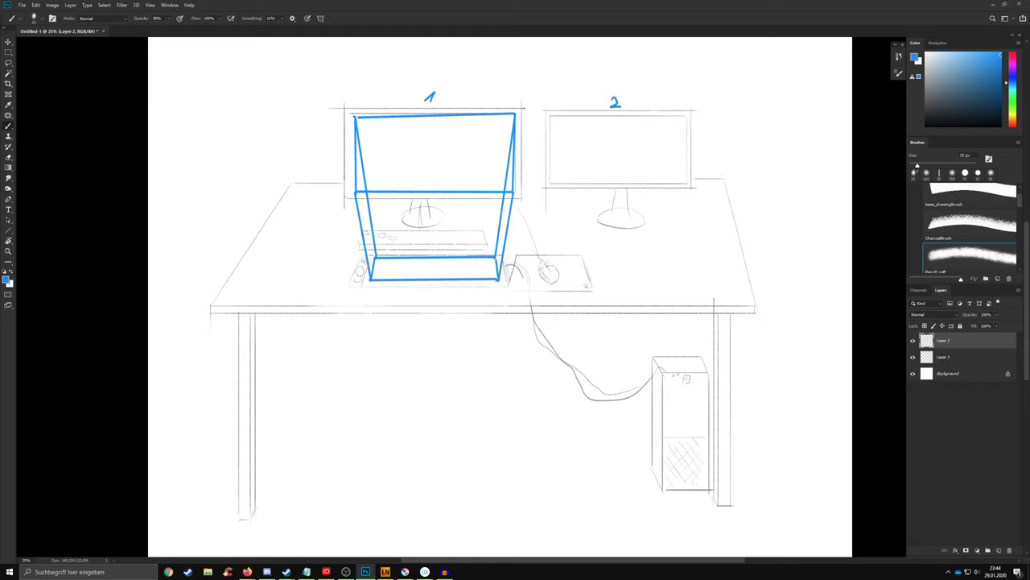
pyautogui.click(355, 115)
pyautogui.keyDown('shift'); pyautogui.click(503, 112); pyautogui.keyUp('shift')
# - Sketch a tilted tablet shape with a short diagonal stroke on the desk to the right of the mouse pad
pyautogui.moveTo(696, 247)
pyautogui.mouseDown()
pyautogui.moveTo(634, 271)
pyautogui.moveTo(653, 290)
pyautogui.moveTo(710, 257)
pyautogui.moveTo(653, 288)
pyautogui.moveTo(652, 275)
pyautogui.mouseUp()
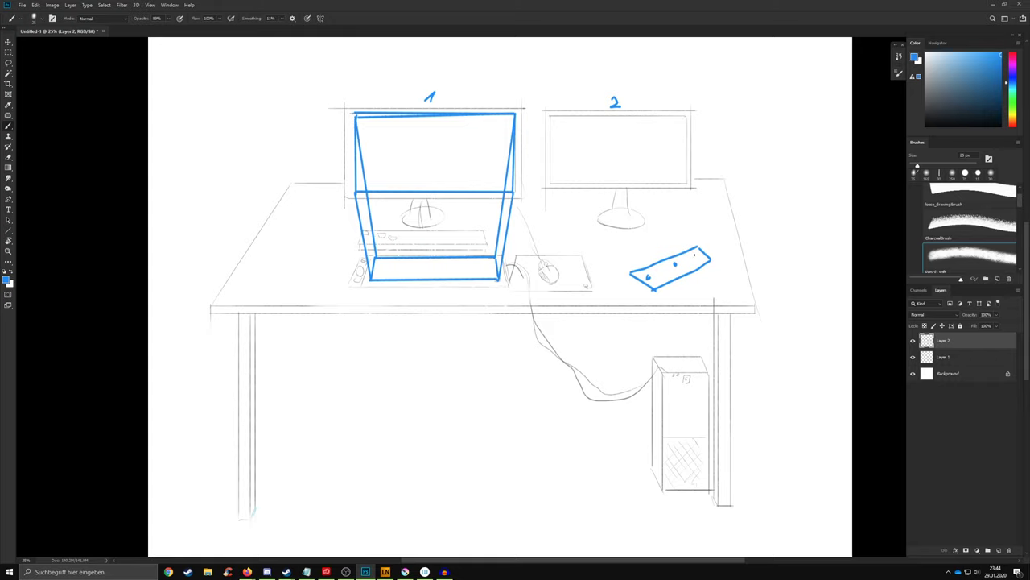
pyautogui.moveTo(673, 275); pyautogui.dragTo(694, 258)
pyautogui.moveTo(599, 160); pyautogui.dragTo(642, 162)
pyautogui.hotkey('ctrl', 'z')
# - Draw a line along the tablet's front edge with three downward arrows at its middle and both ends
pyautogui.moveTo(430, 287)
pyautogui.mouseDown()
pyautogui.moveTo(432, 307)
pyautogui.moveTo(432, 283)
pyautogui.moveTo(439, 290)
pyautogui.mouseUp()
pyautogui.moveTo(353, 286); pyautogui.dragTo(352, 307)
pyautogui.moveTo(503, 296)
pyautogui.mouseDown()
pyautogui.moveTo(508, 303)
pyautogui.moveTo(511, 290)
pyautogui.mouseUp()
pyautogui.keyDown('shift'); pyautogui.click(353, 286); pyautogui.keyUp('shift')
pyautogui.moveTo(508, 308); pyautogui.dragTo(348, 307)
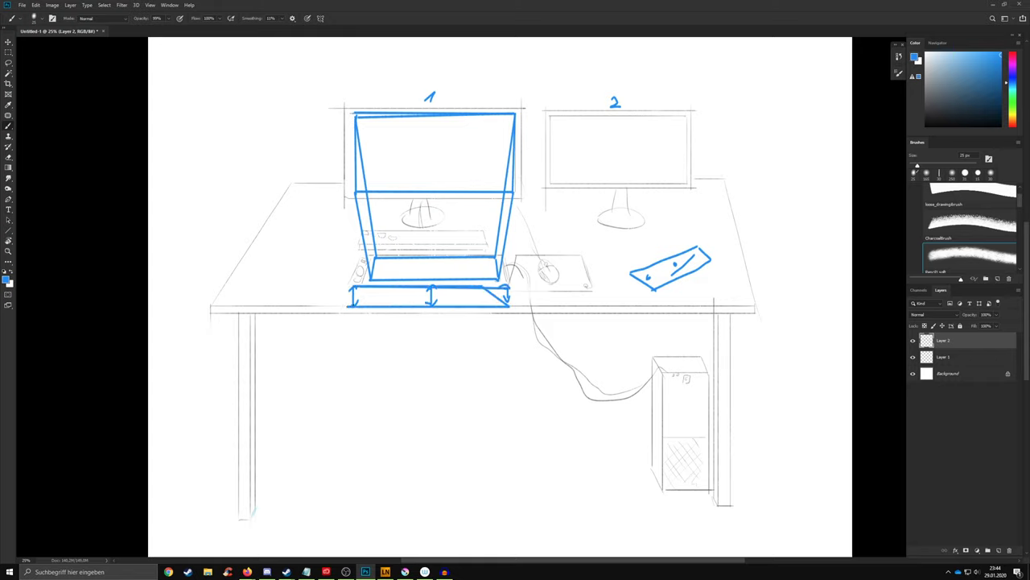
pyautogui.hotkey('ctrl', 'z')
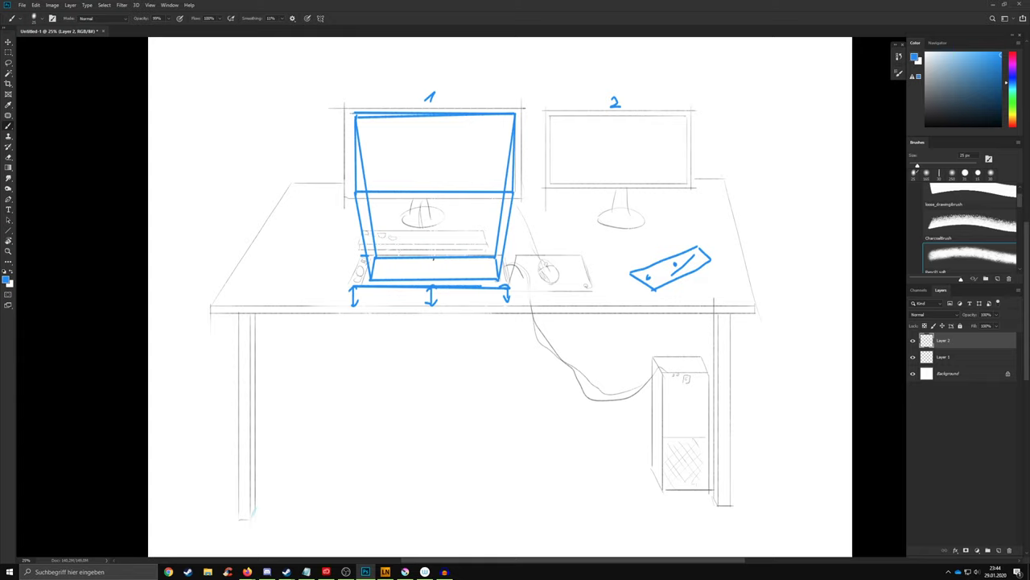
# - Divide the tablet's active area and monitor 1's screen into quarters with horizontal and vertical blue centre lines
pyautogui.moveTo(434, 258); pyautogui.dragTo(434, 281)
pyautogui.moveTo(374, 267)
pyautogui.mouseDown()
pyautogui.moveTo(498, 264)
pyautogui.moveTo(376, 265)
pyautogui.mouseUp()
pyautogui.hotkey('ctrl', 'z')
pyautogui.moveTo(358, 145); pyautogui.dragTo(511, 149)
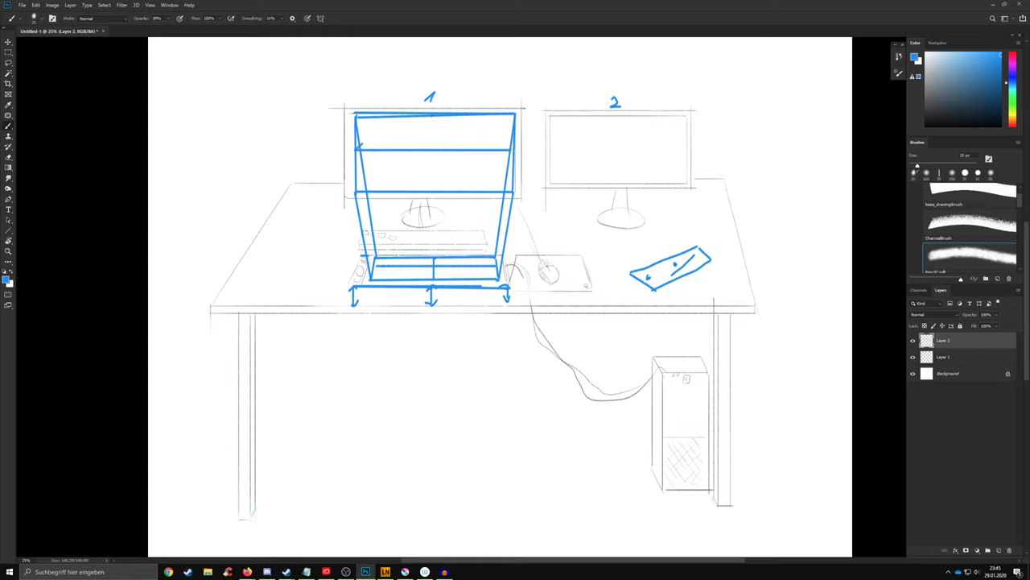
pyautogui.moveTo(434, 115); pyautogui.dragTo(435, 192)
# - Outline the tablet's ExpressKeys area in red and connect monitor 1's horizontal centre line to the tablet's with three red lines
pyautogui.moveTo(359, 256)
pyautogui.mouseDown()
pyautogui.moveTo(348, 284)
pyautogui.moveTo(367, 280)
pyautogui.moveTo(369, 254)
pyautogui.mouseUp()
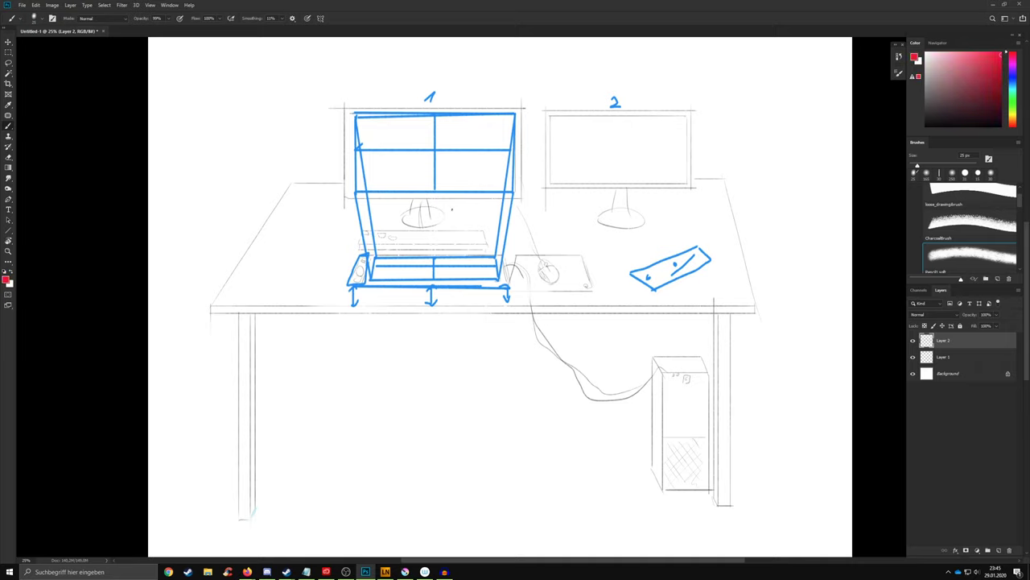
pyautogui.moveTo(371, 254)
pyautogui.mouseDown()
pyautogui.moveTo(356, 255)
pyautogui.moveTo(346, 284)
pyautogui.moveTo(365, 282)
pyautogui.moveTo(371, 256)
pyautogui.mouseUp()
pyautogui.moveTo(433, 264); pyautogui.dragTo(434, 151)
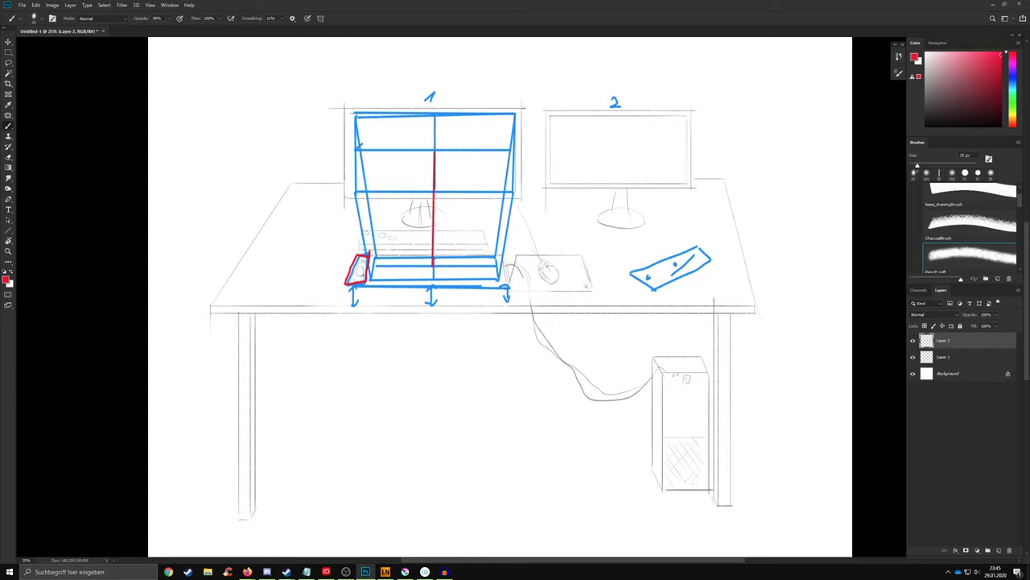
pyautogui.moveTo(371, 260); pyautogui.dragTo(355, 149)
pyautogui.moveTo(513, 149); pyautogui.dragTo(497, 259)
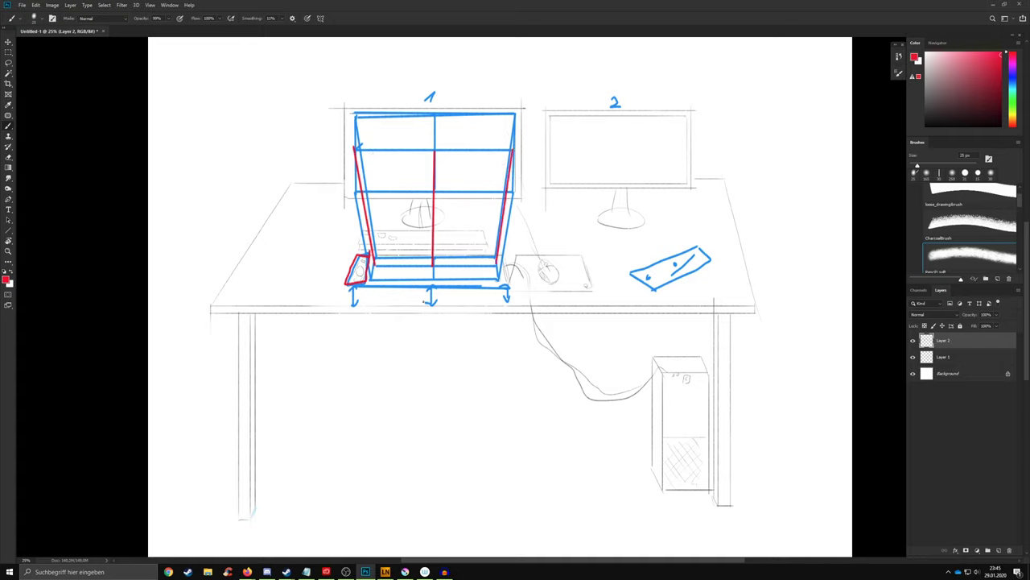
# - Outline the tablet's active area in red and add two curved red rotation arrows beside the tilted tablet
pyautogui.moveTo(497, 280); pyautogui.dragTo(374, 280)
pyautogui.moveTo(657, 243)
pyautogui.mouseDown()
pyautogui.moveTo(713, 283)
pyautogui.moveTo(718, 271)
pyautogui.mouseUp()
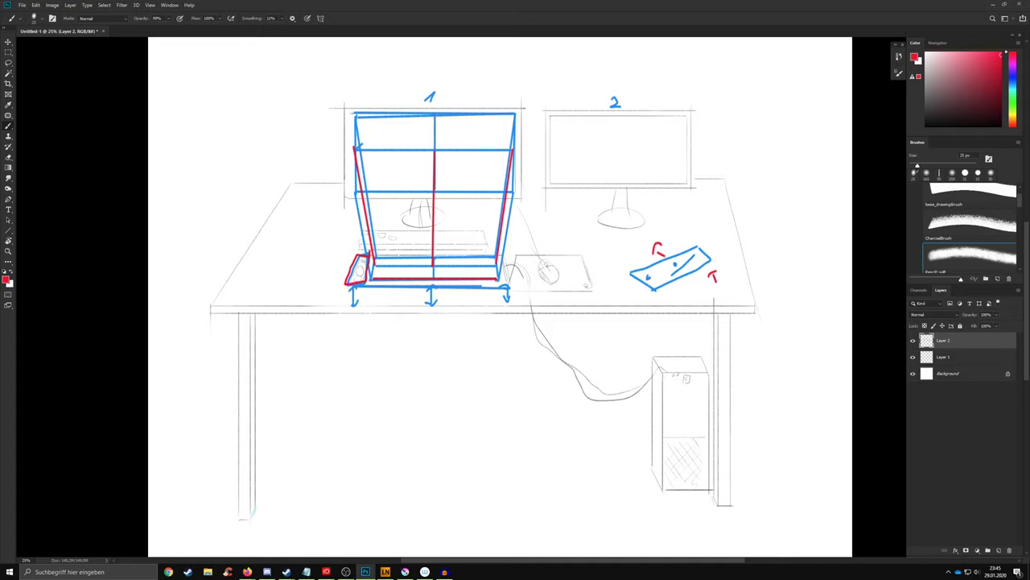
pyautogui.moveTo(499, 257)
pyautogui.mouseDown()
pyautogui.moveTo(495, 276)
pyautogui.moveTo(369, 257)
pyautogui.mouseUp()
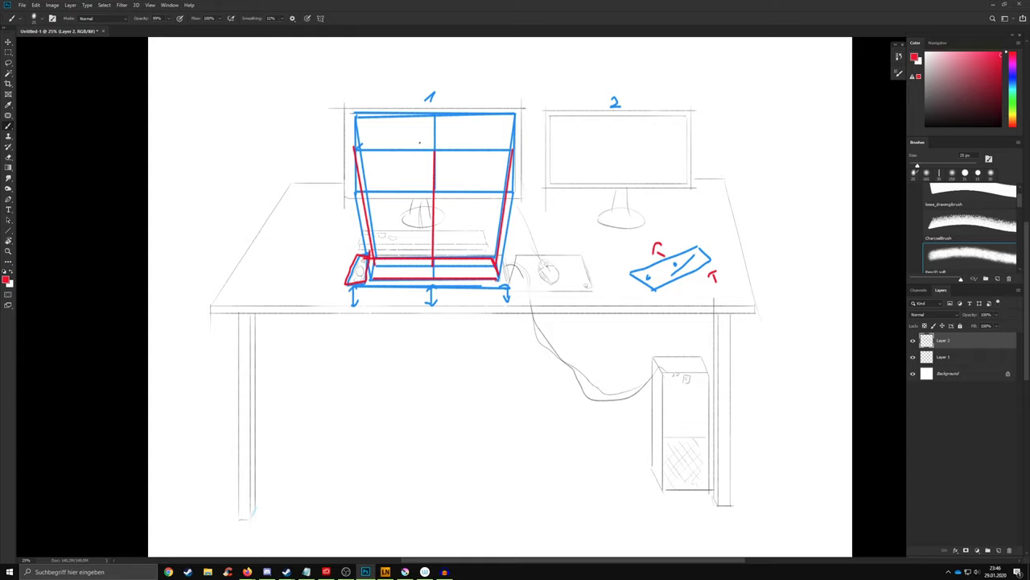
# - Draw a curved and a diagonal red stroke on monitor 1, and a diagonally divided square with arrows on the desk's left side
pyautogui.moveTo(408, 142)
pyautogui.mouseDown()
pyautogui.moveTo(445, 123)
pyautogui.moveTo(408, 145)
pyautogui.moveTo(431, 123)
pyautogui.moveTo(466, 153)
pyautogui.moveTo(417, 132)
pyautogui.mouseUp()
pyautogui.moveTo(278, 239)
pyautogui.mouseDown()
pyautogui.moveTo(312, 236)
pyautogui.moveTo(310, 274)
pyautogui.moveTo(277, 277)
pyautogui.moveTo(311, 273)
pyautogui.mouseUp()
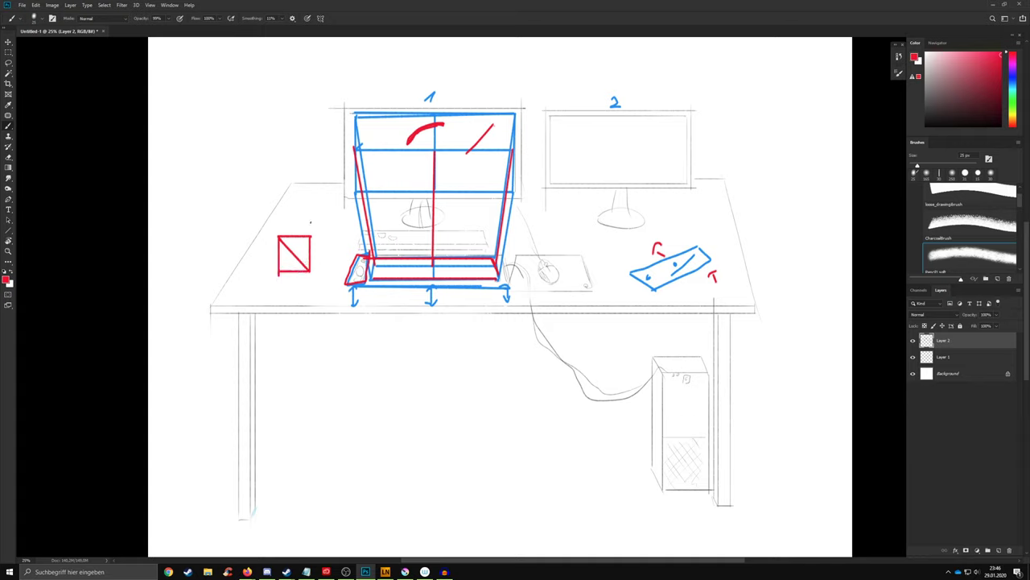
pyautogui.moveTo(312, 224)
pyautogui.mouseDown()
pyautogui.moveTo(330, 239)
pyautogui.moveTo(295, 258)
pyautogui.mouseUp()
pyautogui.moveTo(293, 257); pyautogui.dragTo(302, 252)
# - Rotate the canvas view counterclockwise and turn it back upright
pyautogui.scroll(-1, 483, 303)
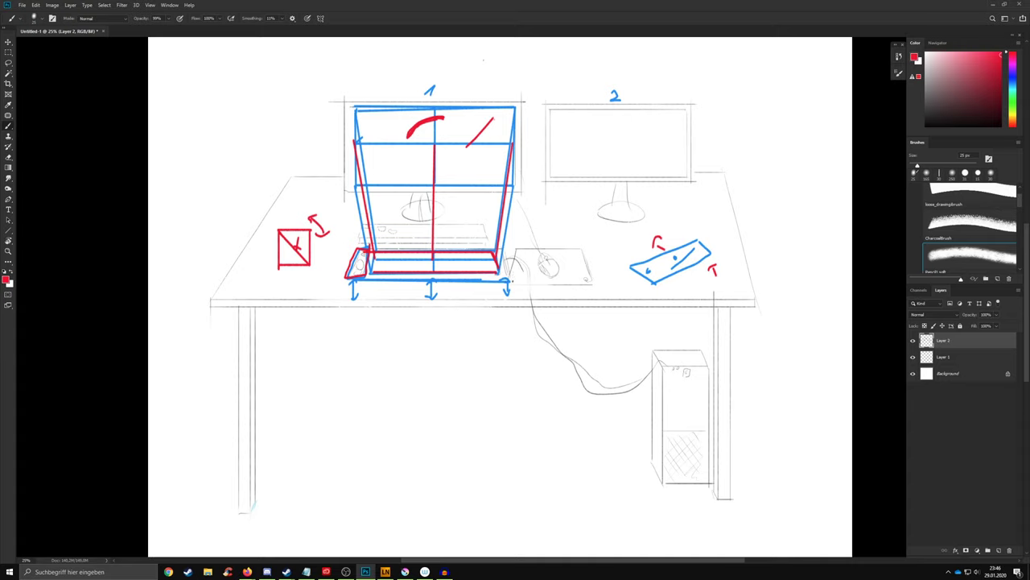
pyautogui.scroll(3, 483, 303)
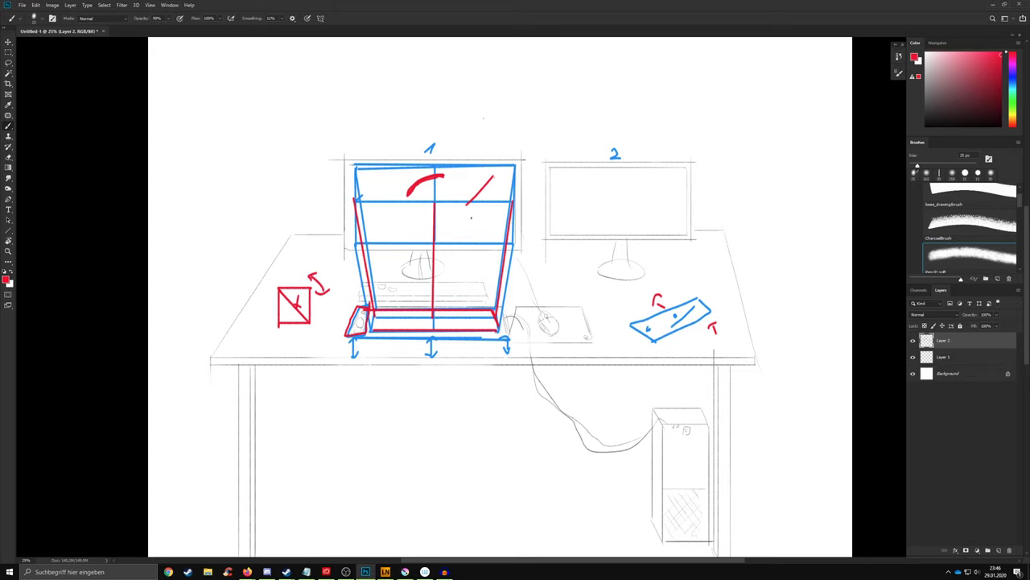
pyautogui.press('r')
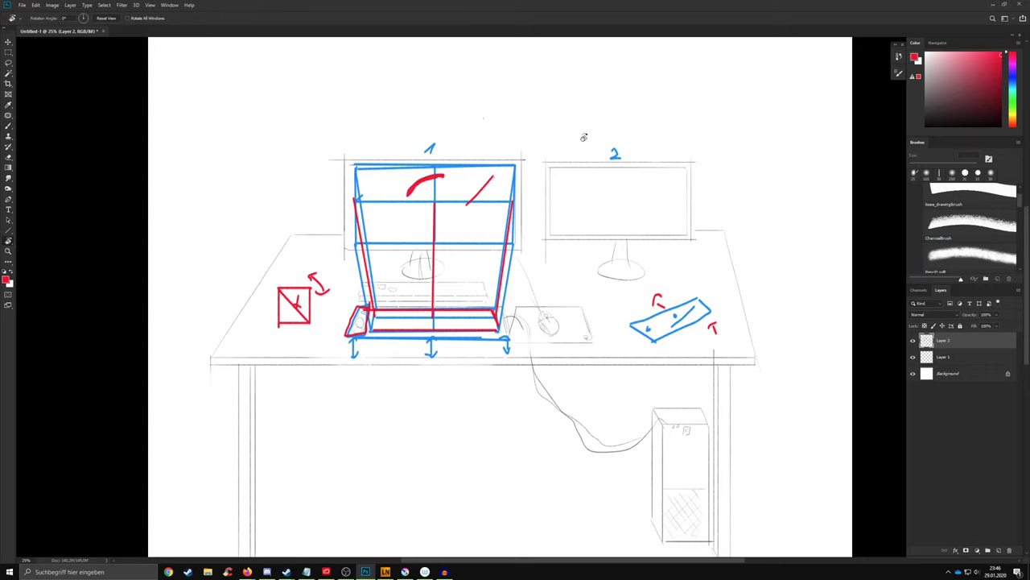
pyautogui.moveTo(584, 137)
pyautogui.mouseDown()
pyautogui.moveTo(432, 130)
pyautogui.moveTo(392, 153)
pyautogui.mouseUp()
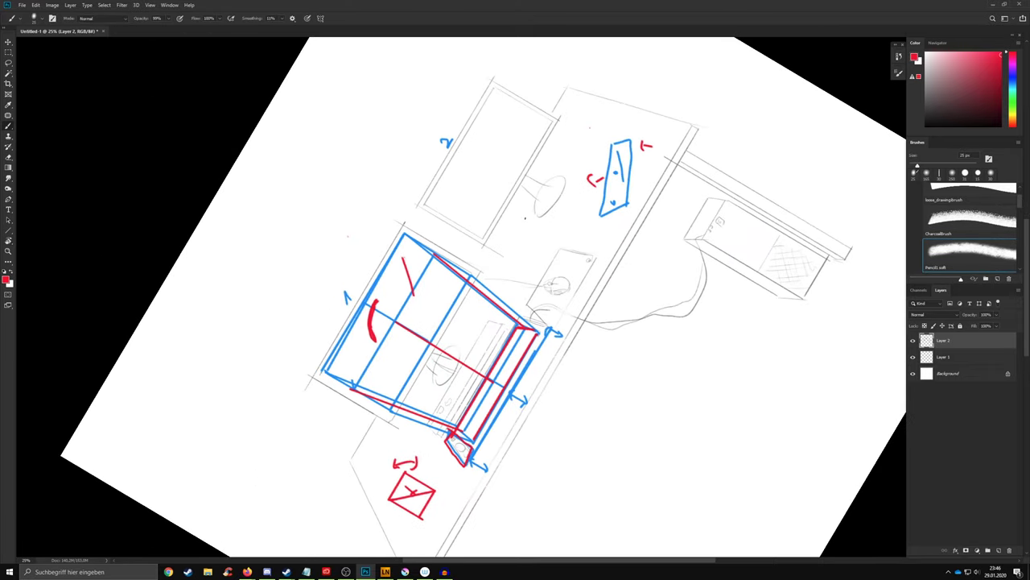
pyautogui.press('r')
pyautogui.moveTo(531, 221)
pyautogui.mouseDown()
pyautogui.moveTo(520, 172)
pyautogui.moveTo(483, 118)
pyautogui.mouseUp()
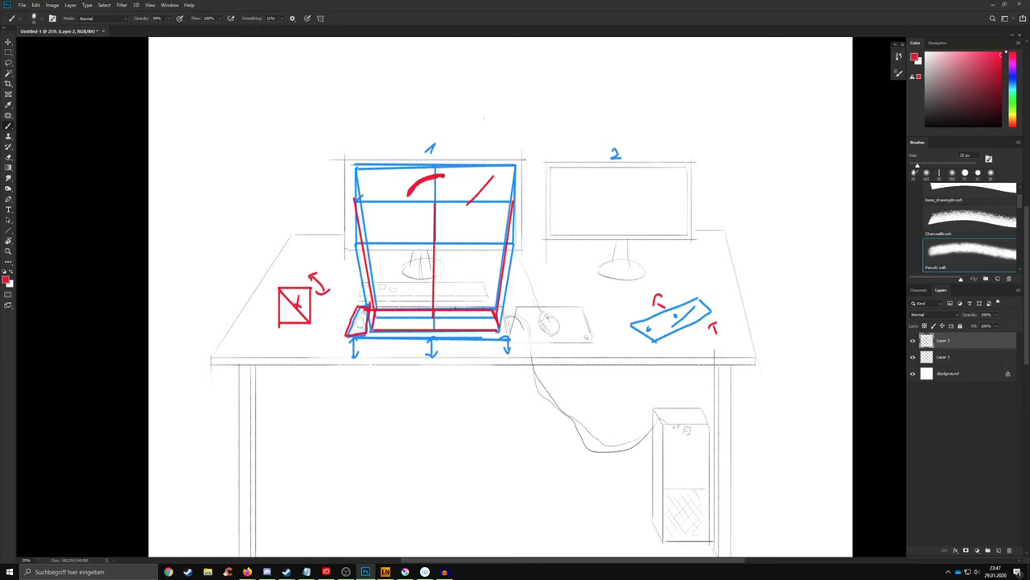
# - Draw a short slanted red arrow pointing into the tablet's active area below monitor 1
pyautogui.moveTo(478, 286); pyautogui.dragTo(467, 314)
pyautogui.moveTo(709, 151); pyautogui.dragTo(712, 276)
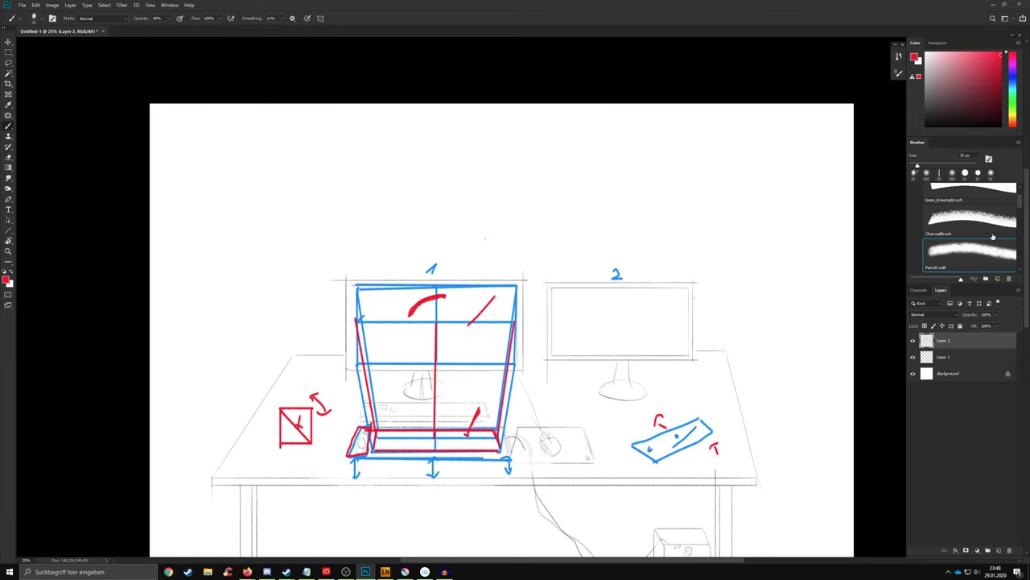
# - Switch to the charcoal brush and set it to the default black colour at 24 px
pyautogui.click(992, 237)
pyautogui.hscroll(-3, 445, 223)
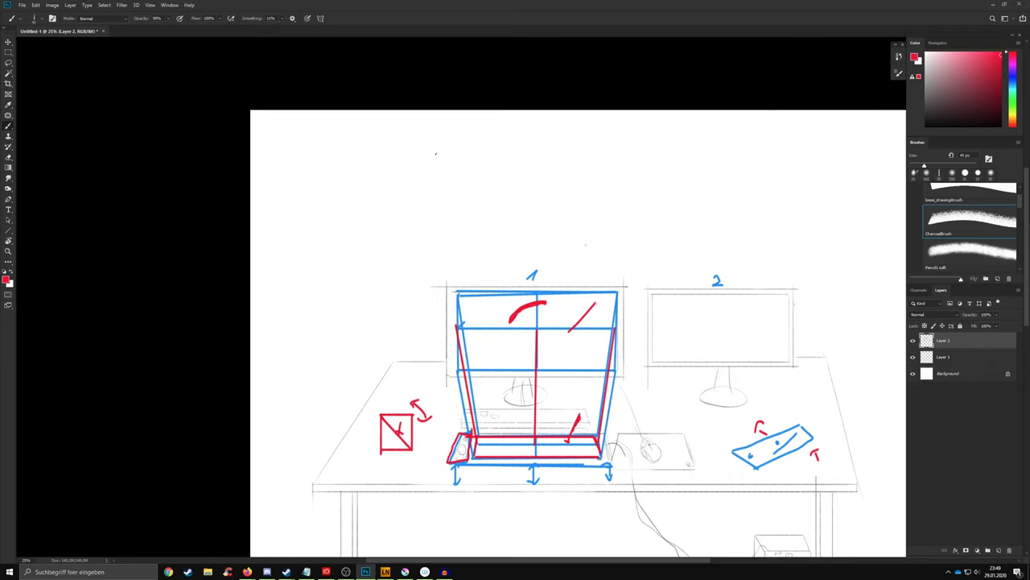
pyautogui.moveTo(411, 139); pyautogui.dragTo(339, 139)
pyautogui.press('d')
pyautogui.moveTo(384, 164); pyautogui.dragTo(368, 157)
# - Draw three stacked horizontal black lines in the upper-left corner of the canvas
pyautogui.moveTo(287, 134); pyautogui.dragTo(449, 134)
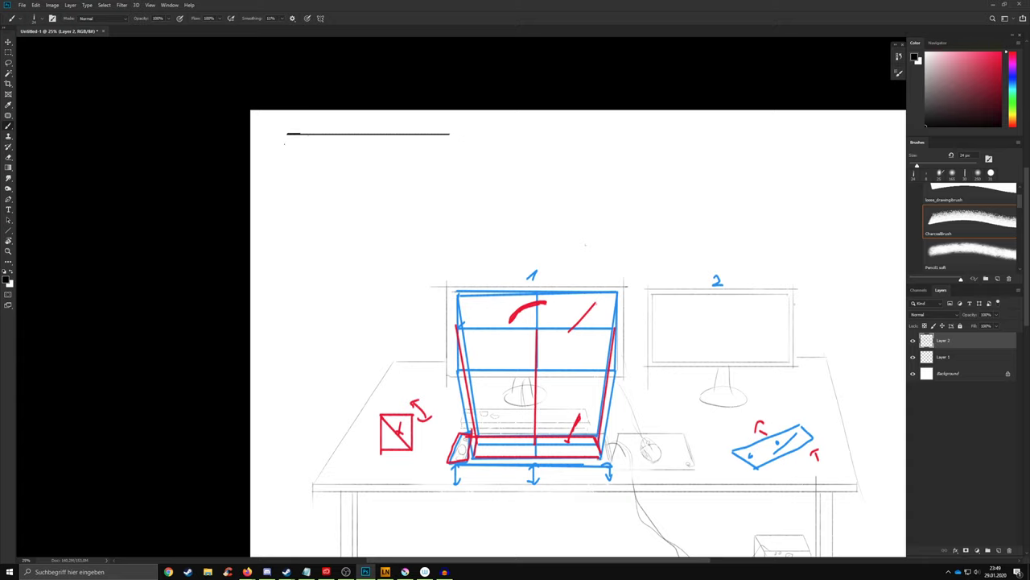
pyautogui.moveTo(287, 138); pyautogui.dragTo(459, 139)
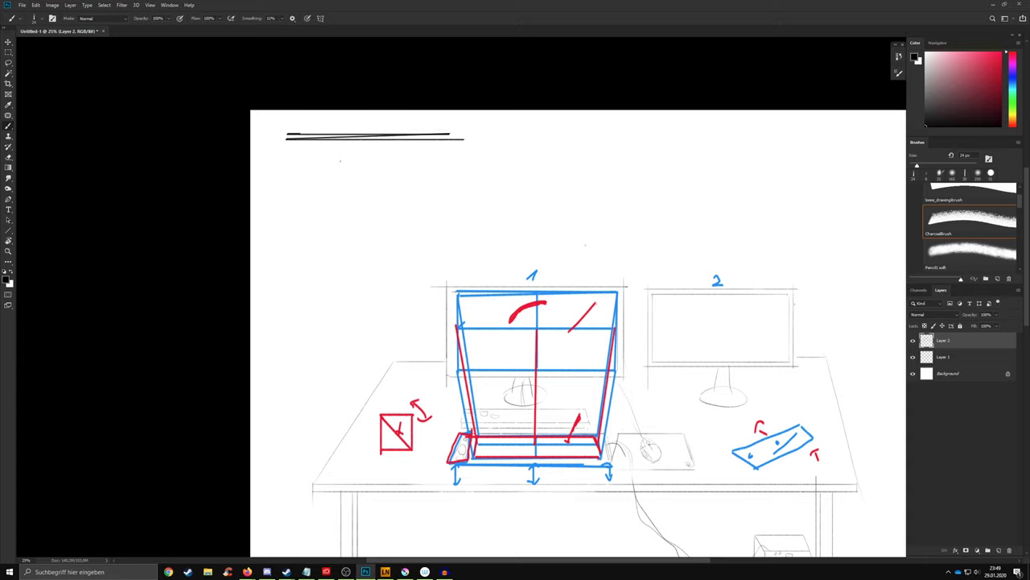
pyautogui.hotkey('ctrl', 'z')
pyautogui.moveTo(286, 145); pyautogui.dragTo(468, 147)
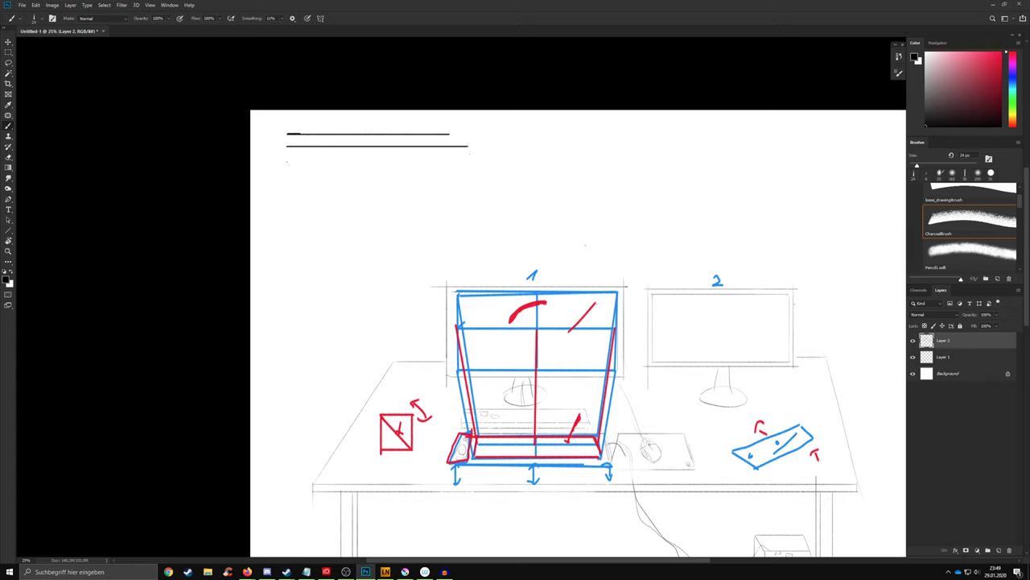
pyautogui.moveTo(287, 162); pyautogui.dragTo(516, 162)
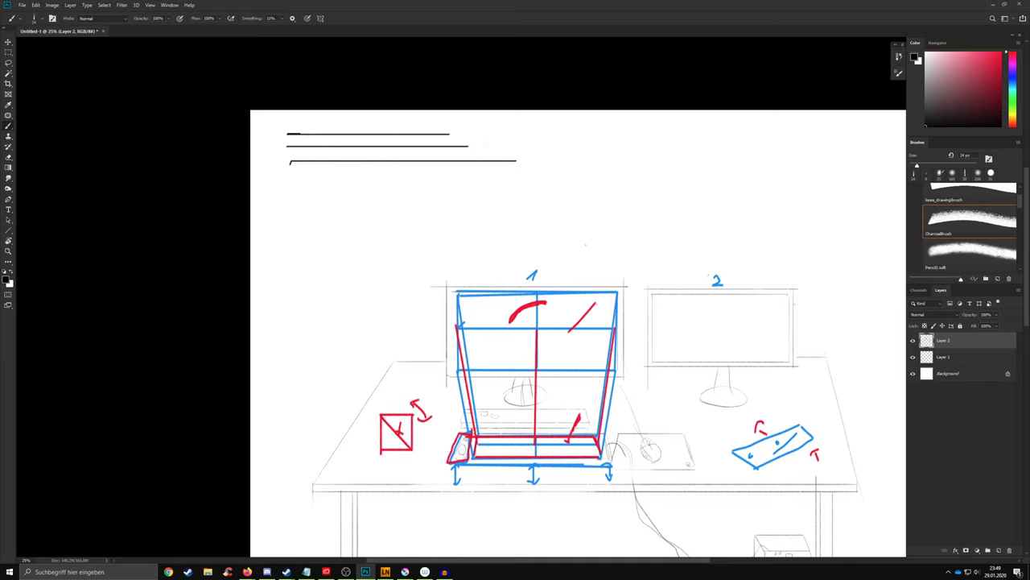
pyautogui.moveTo(713, 273); pyautogui.dragTo(713, 286)
pyautogui.hotkey('ctrl', 'z')
pyautogui.hotkey('ctrl', 'z')
# - Fill the upper gap between the lines with a row of circles and the lower gap with hatching, slanted strokes and "Tablet"
pyautogui.moveTo(736, 429)
pyautogui.mouseDown()
pyautogui.moveTo(664, 477)
pyautogui.moveTo(738, 545)
pyautogui.mouseUp()
pyautogui.moveTo(716, 463); pyautogui.dragTo(741, 488)
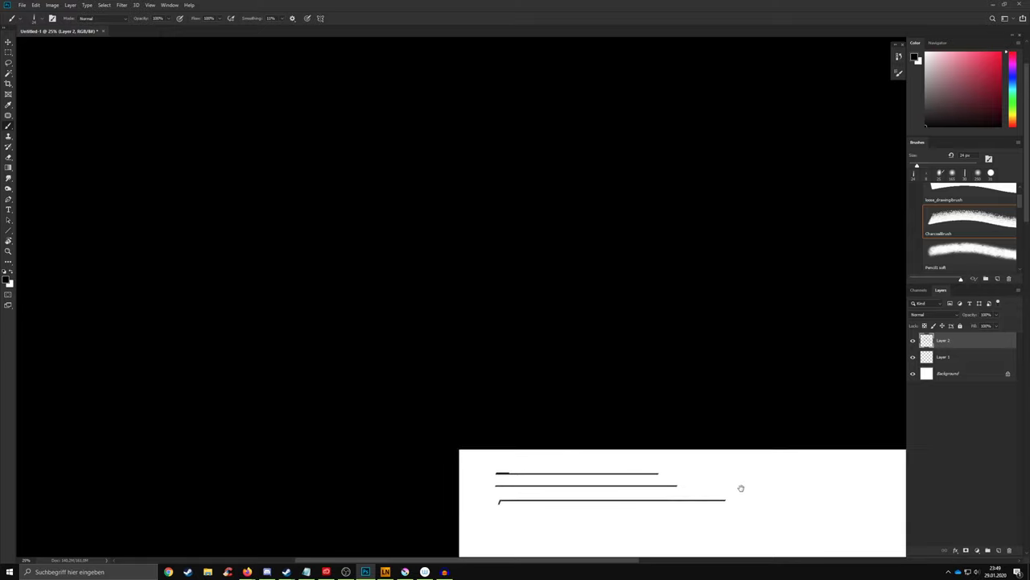
pyautogui.moveTo(594, 483); pyautogui.dragTo(585, 469)
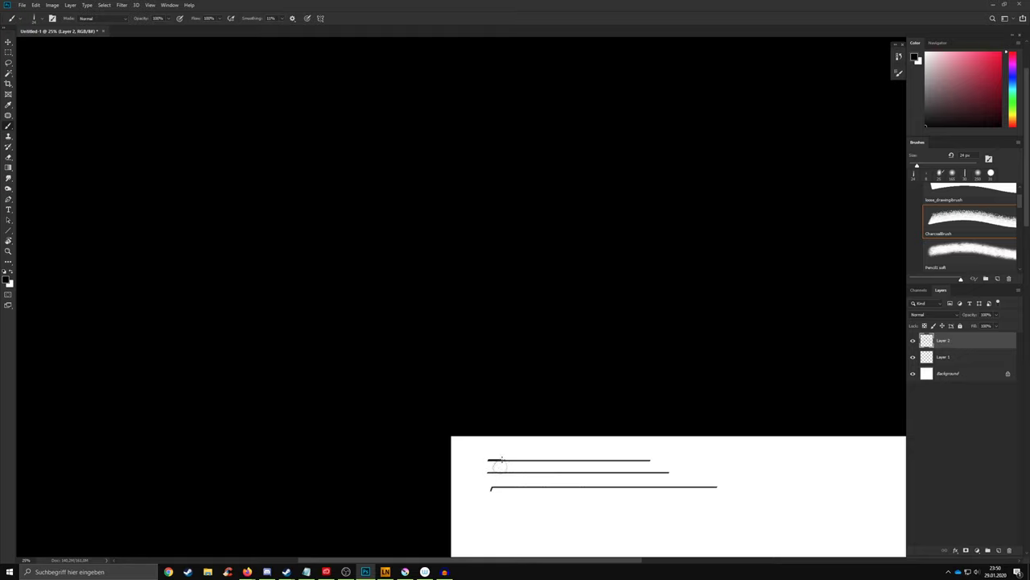
pyautogui.moveTo(523, 464)
pyautogui.mouseDown()
pyautogui.moveTo(555, 454)
pyautogui.moveTo(549, 474)
pyautogui.moveTo(568, 453)
pyautogui.moveTo(584, 473)
pyautogui.moveTo(572, 471)
pyautogui.moveTo(579, 458)
pyautogui.moveTo(593, 468)
pyautogui.moveTo(586, 476)
pyautogui.moveTo(607, 459)
pyautogui.moveTo(601, 475)
pyautogui.moveTo(621, 458)
pyautogui.moveTo(619, 475)
pyautogui.moveTo(642, 466)
pyautogui.mouseUp()
pyautogui.moveTo(512, 476)
pyautogui.mouseDown()
pyautogui.moveTo(553, 477)
pyautogui.moveTo(512, 483)
pyautogui.moveTo(522, 492)
pyautogui.moveTo(584, 475)
pyautogui.moveTo(598, 483)
pyautogui.moveTo(585, 484)
pyautogui.moveTo(615, 473)
pyautogui.moveTo(630, 483)
pyautogui.moveTo(618, 467)
pyautogui.moveTo(634, 485)
pyautogui.moveTo(663, 487)
pyautogui.mouseUp()
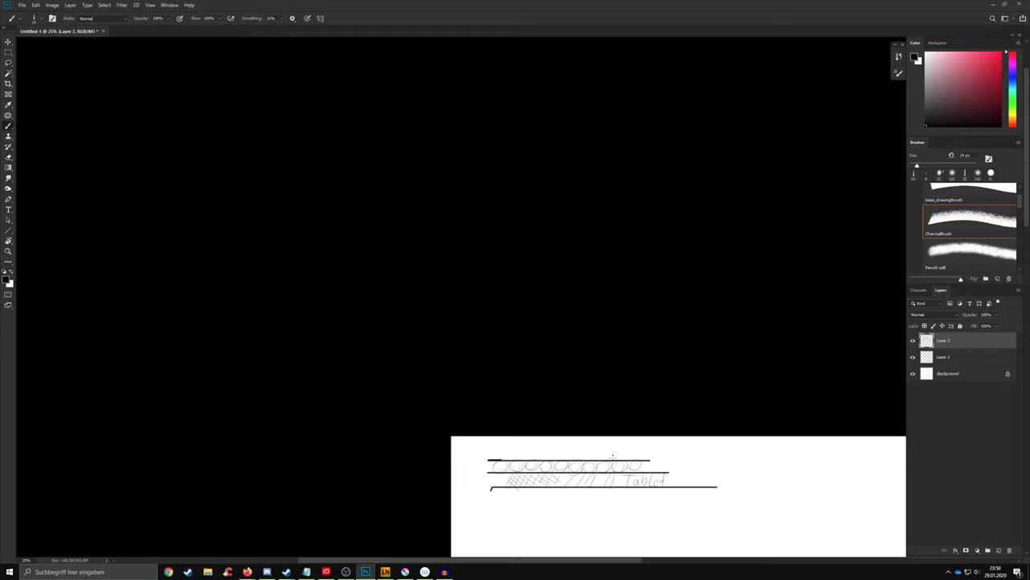
pyautogui.moveTo(612, 457); pyautogui.dragTo(581, 422)
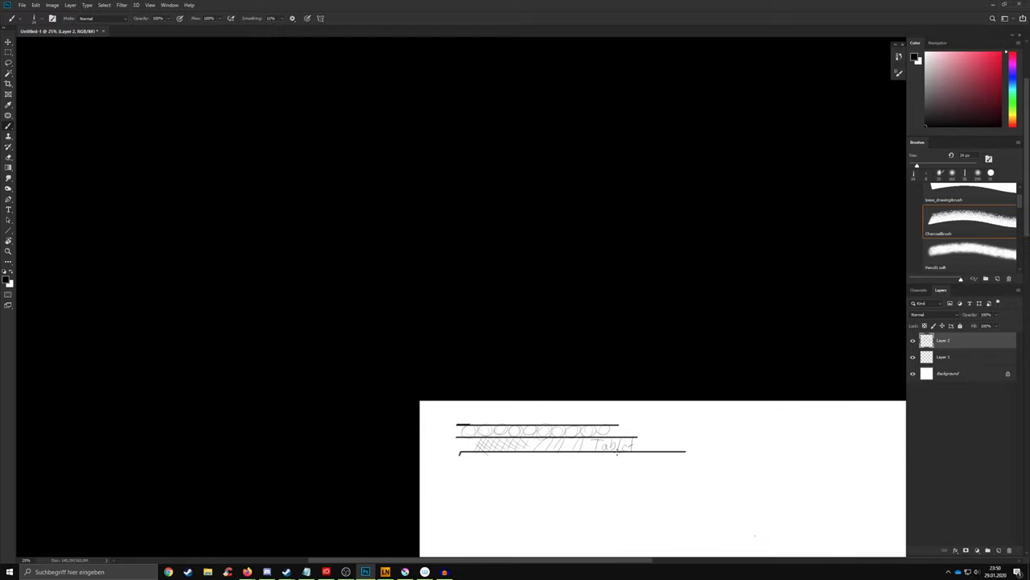
pyautogui.moveTo(646, 465)
pyautogui.mouseDown()
pyautogui.moveTo(625, 435)
pyautogui.moveTo(604, 432)
pyautogui.mouseUp()
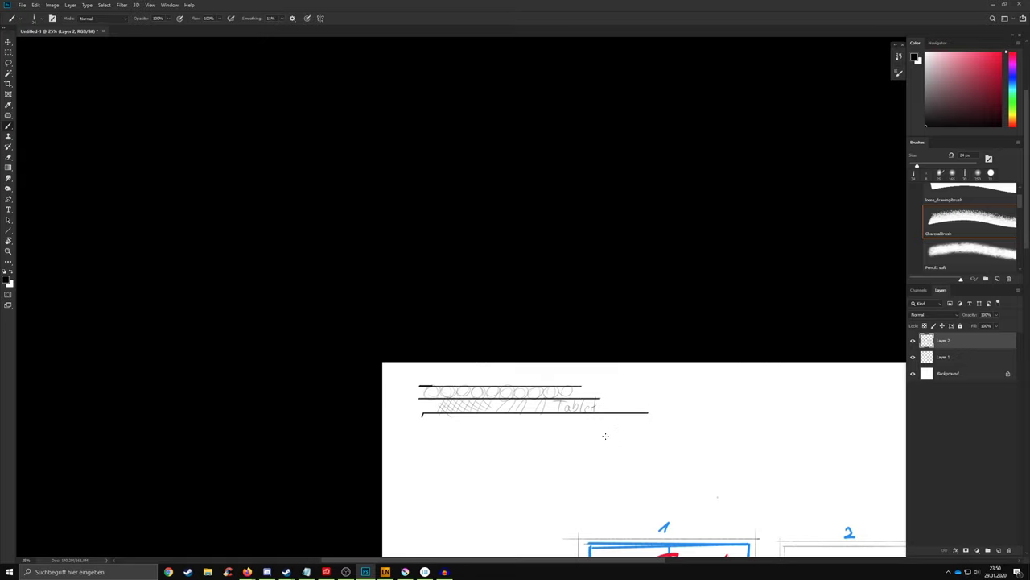
pyautogui.moveTo(634, 466); pyautogui.dragTo(597, 421)
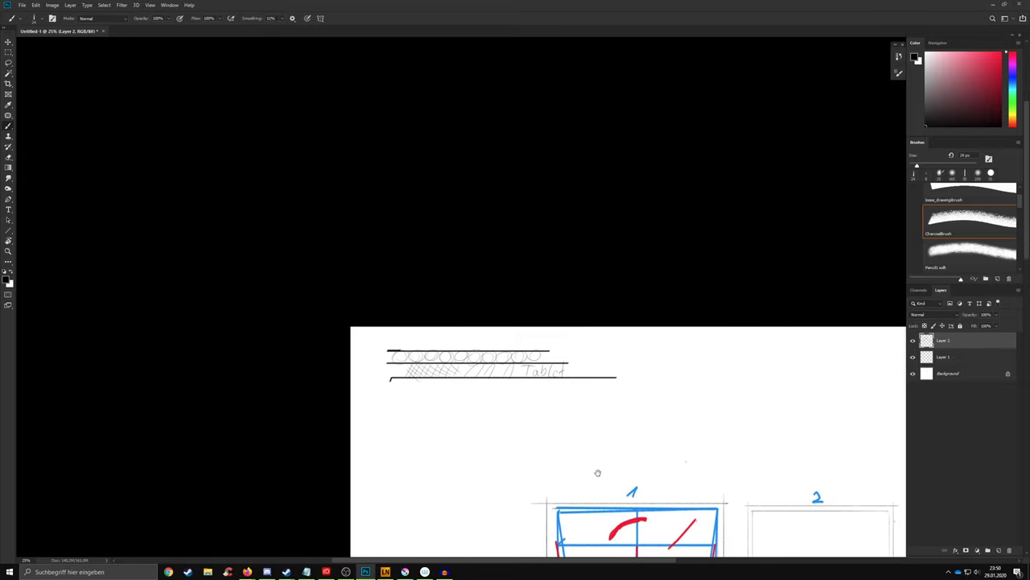
pyautogui.moveTo(599, 472); pyautogui.dragTo(577, 450)
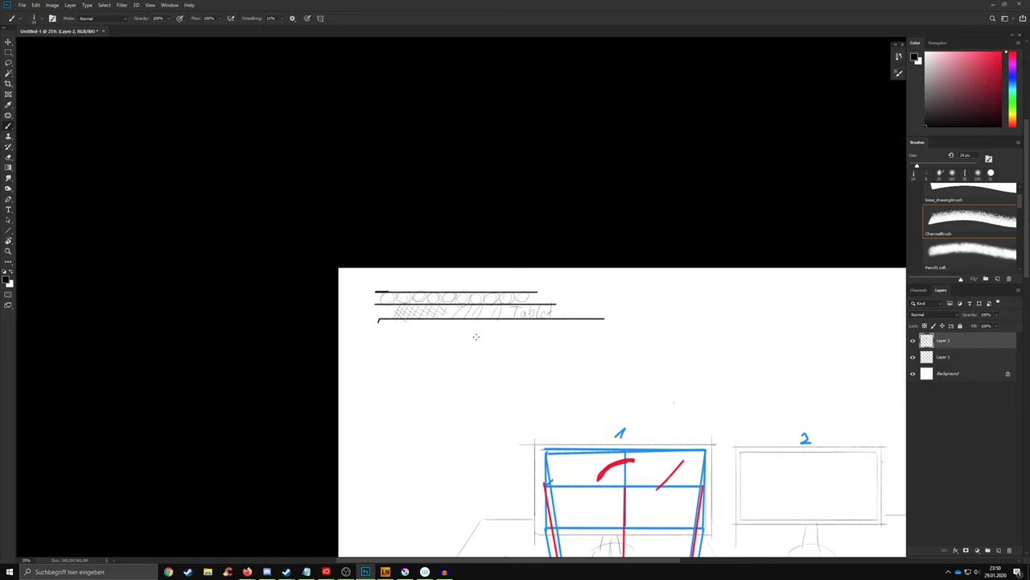
pyautogui.moveTo(604, 404); pyautogui.dragTo(620, 385)
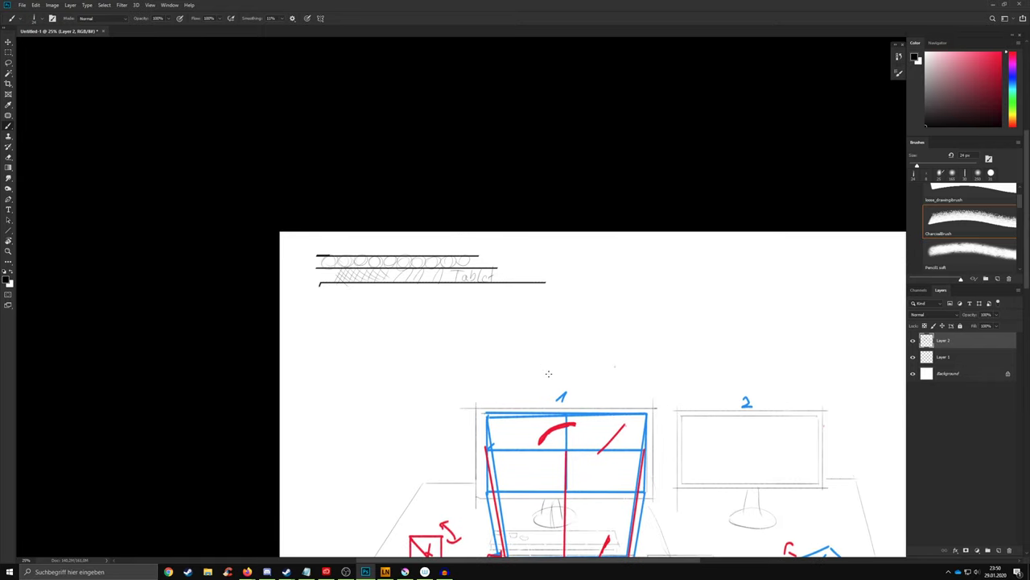
pyautogui.moveTo(590, 352); pyautogui.dragTo(545, 298)
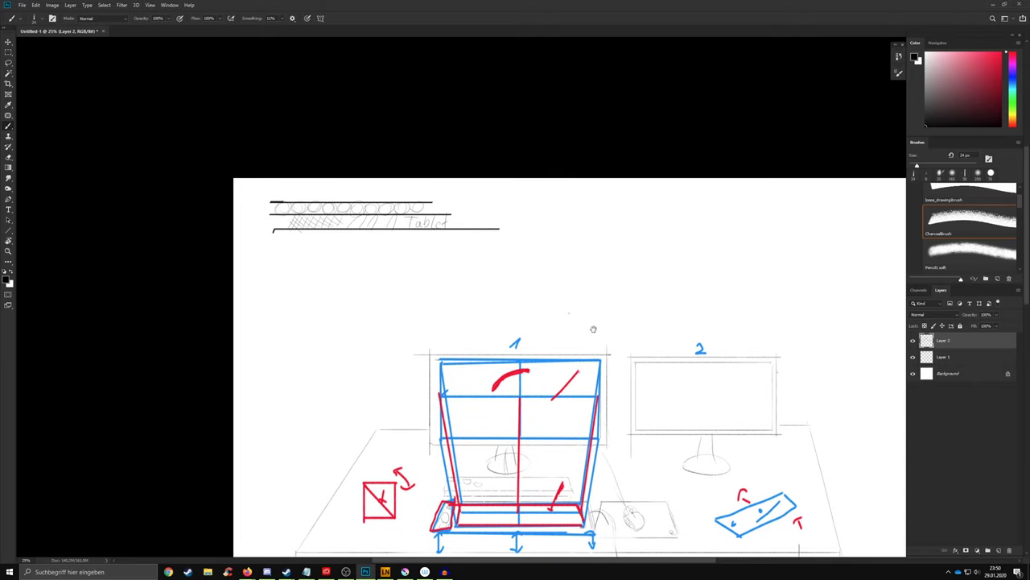
pyautogui.moveTo(593, 329); pyautogui.dragTo(564, 370)
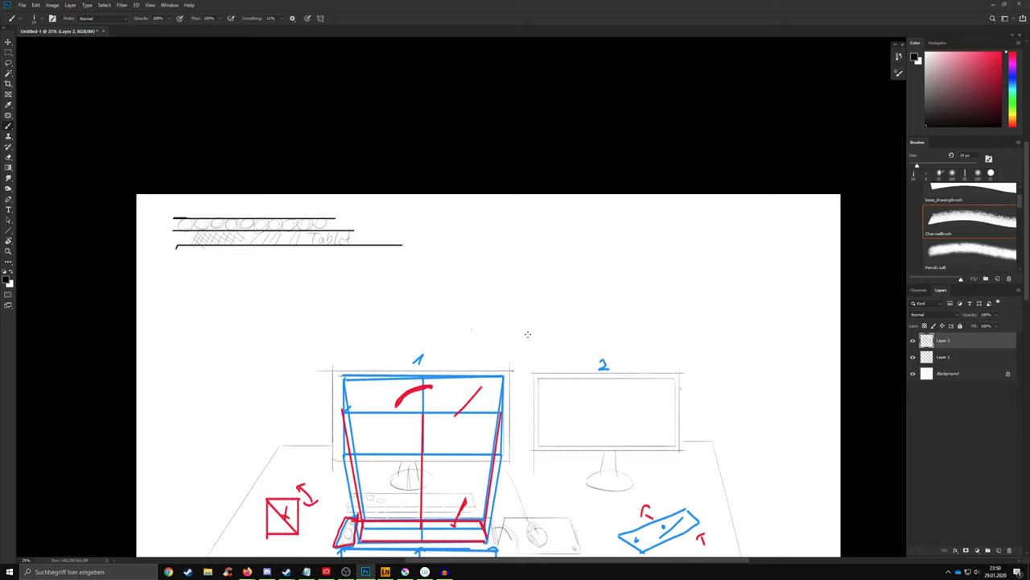
pyautogui.moveTo(566, 274); pyautogui.dragTo(587, 395)
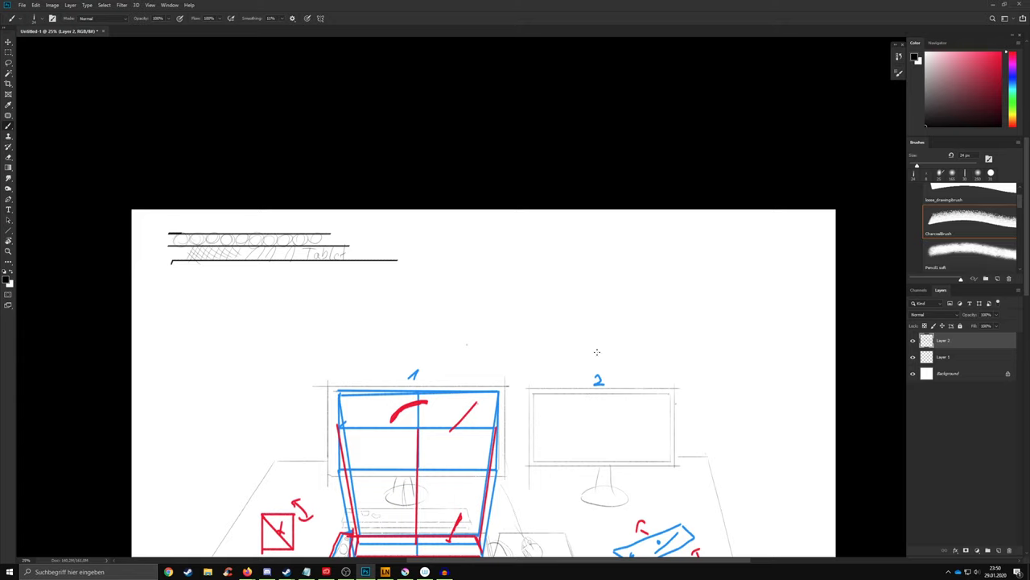
pyautogui.moveTo(577, 325); pyautogui.dragTo(607, 394)
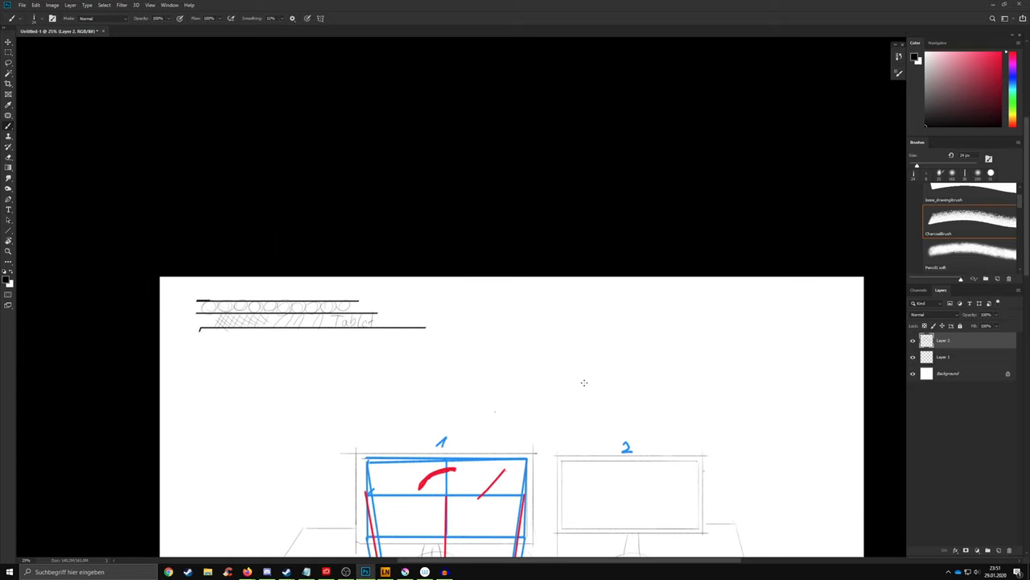
pyautogui.moveTo(552, 354); pyautogui.dragTo(545, 363)
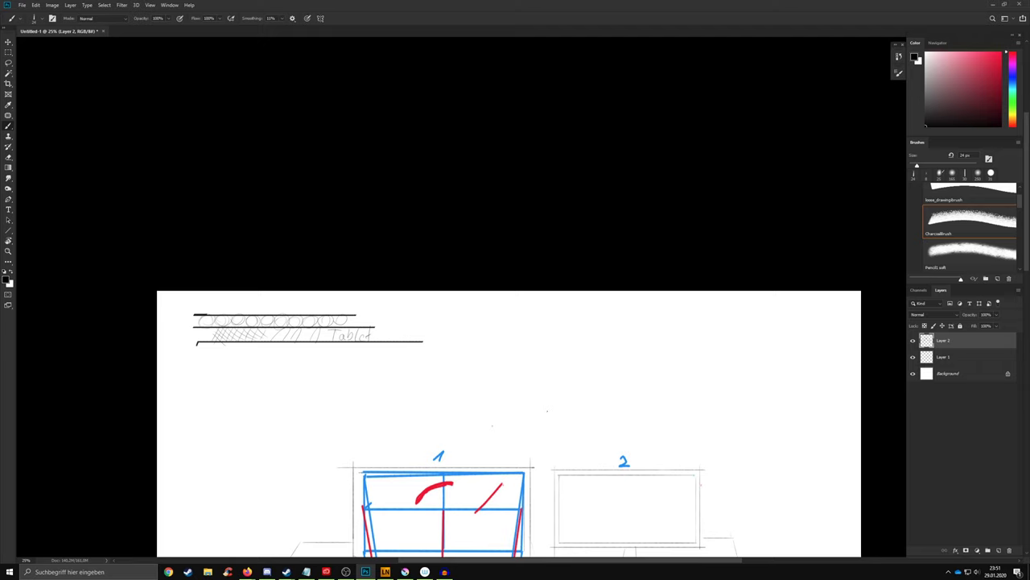
pyautogui.scroll(-4, 589, 368)
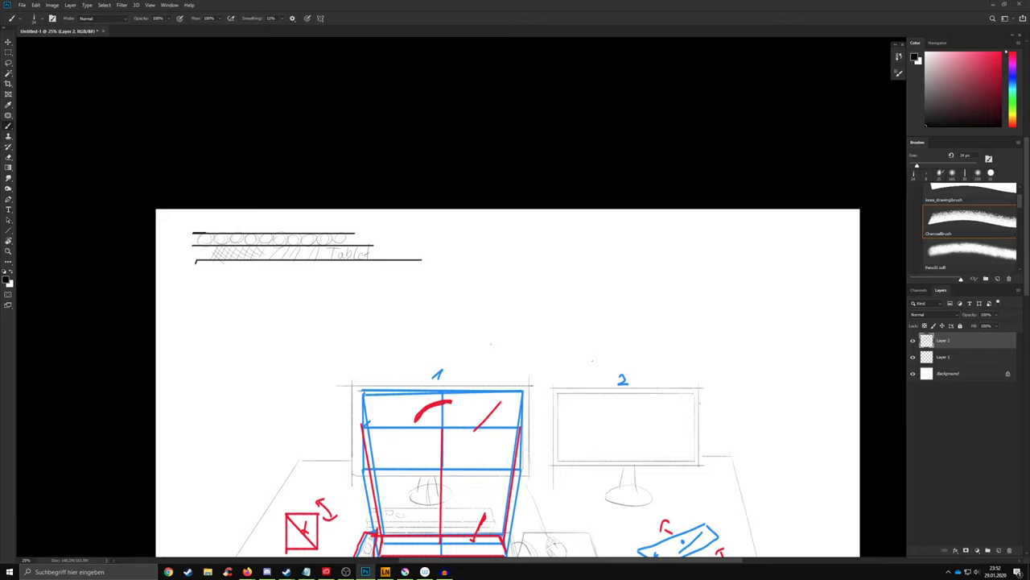
# - Sketch two small heads with light construction lines side by side in the empty area above monitor 2
pyautogui.moveTo(586, 358); pyautogui.dragTo(585, 466)
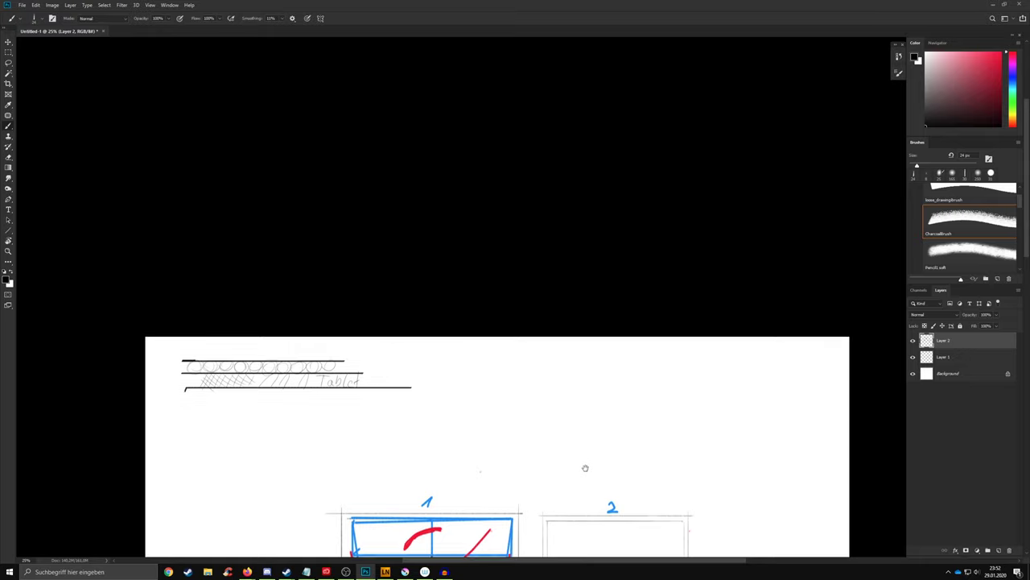
pyautogui.moveTo(578, 373)
pyautogui.mouseDown()
pyautogui.moveTo(600, 401)
pyautogui.moveTo(586, 409)
pyautogui.moveTo(575, 396)
pyautogui.moveTo(586, 374)
pyautogui.moveTo(584, 412)
pyautogui.moveTo(567, 392)
pyautogui.moveTo(585, 417)
pyautogui.moveTo(603, 389)
pyautogui.moveTo(598, 403)
pyautogui.moveTo(573, 383)
pyautogui.moveTo(596, 366)
pyautogui.mouseUp()
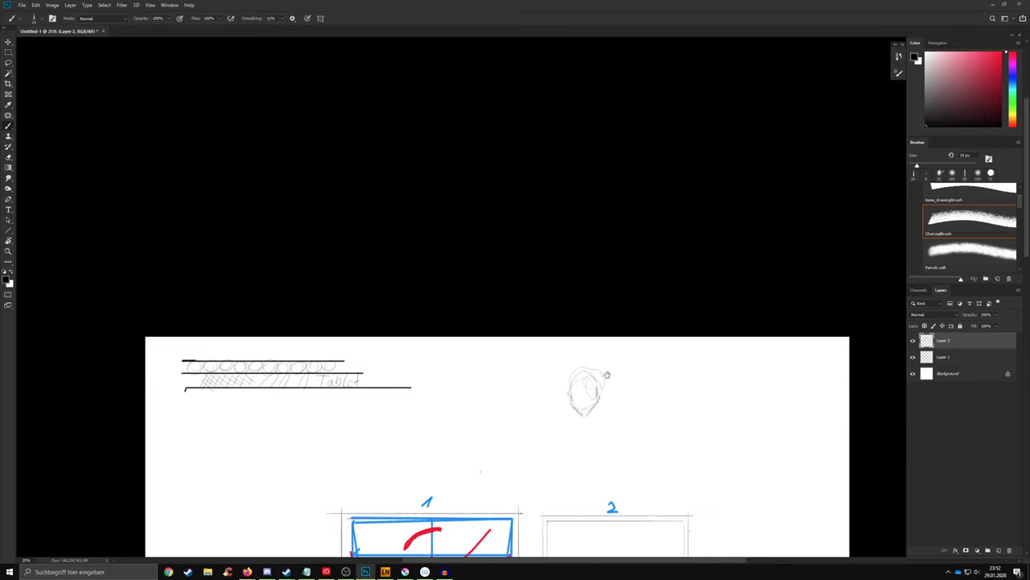
pyautogui.moveTo(612, 401)
pyautogui.mouseDown()
pyautogui.moveTo(606, 383)
pyautogui.moveTo(594, 385)
pyautogui.moveTo(606, 412)
pyautogui.moveTo(618, 371)
pyautogui.moveTo(638, 403)
pyautogui.mouseUp()
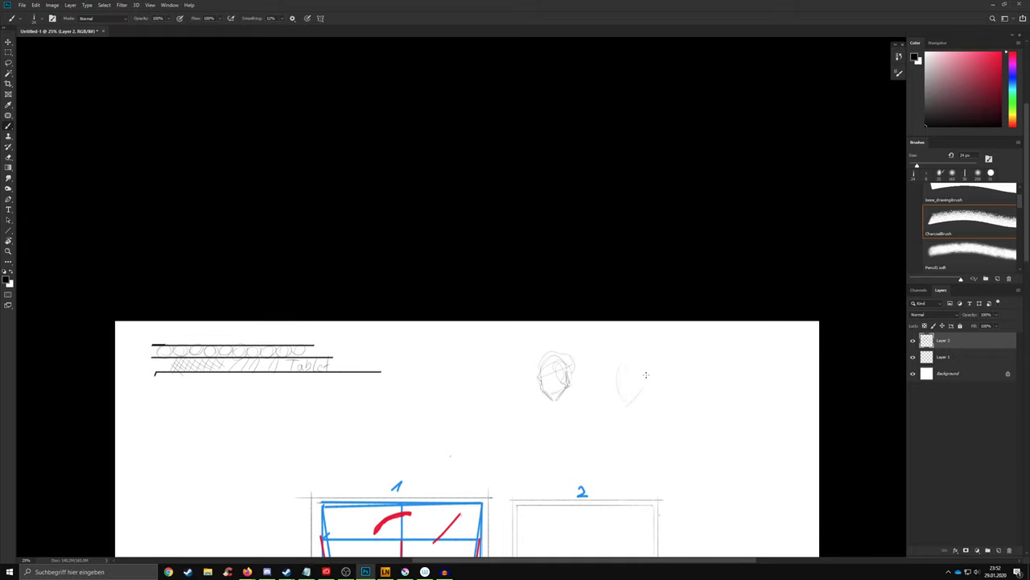
pyautogui.moveTo(626, 360)
pyautogui.mouseDown()
pyautogui.moveTo(646, 383)
pyautogui.moveTo(634, 406)
pyautogui.moveTo(620, 400)
pyautogui.moveTo(625, 411)
pyautogui.moveTo(614, 374)
pyautogui.moveTo(645, 382)
pyautogui.moveTo(615, 383)
pyautogui.moveTo(633, 375)
pyautogui.moveTo(642, 387)
pyautogui.moveTo(614, 387)
pyautogui.moveTo(643, 392)
pyautogui.moveTo(629, 400)
pyautogui.moveTo(639, 355)
pyautogui.moveTo(627, 393)
pyautogui.moveTo(641, 365)
pyautogui.mouseUp()
pyautogui.moveTo(625, 406)
pyautogui.mouseDown()
pyautogui.moveTo(639, 357)
pyautogui.moveTo(623, 412)
pyautogui.mouseUp()
pyautogui.moveTo(636, 400)
pyautogui.mouseDown()
pyautogui.moveTo(609, 375)
pyautogui.moveTo(599, 380)
pyautogui.mouseUp()
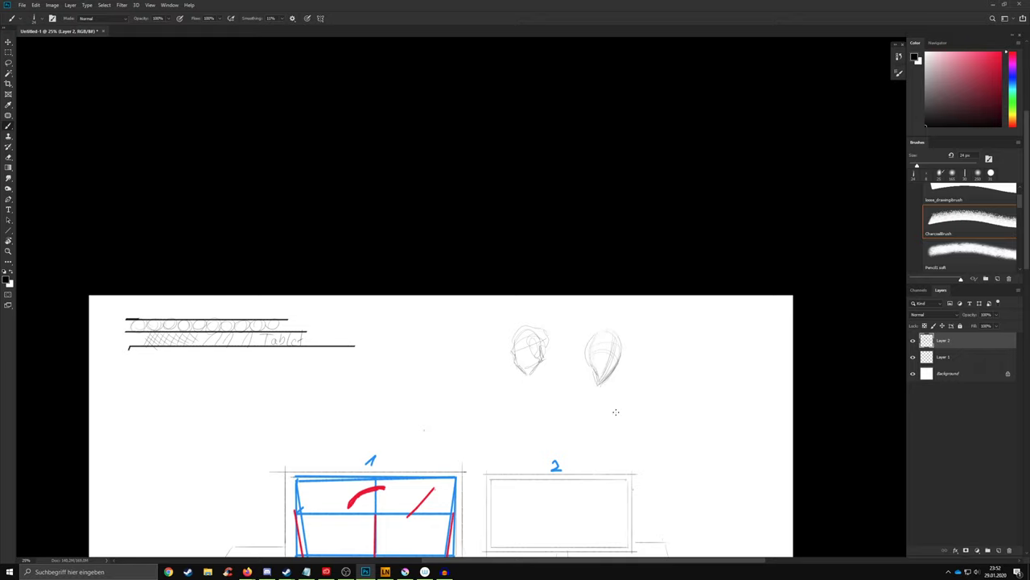
pyautogui.moveTo(661, 425); pyautogui.dragTo(665, 397)
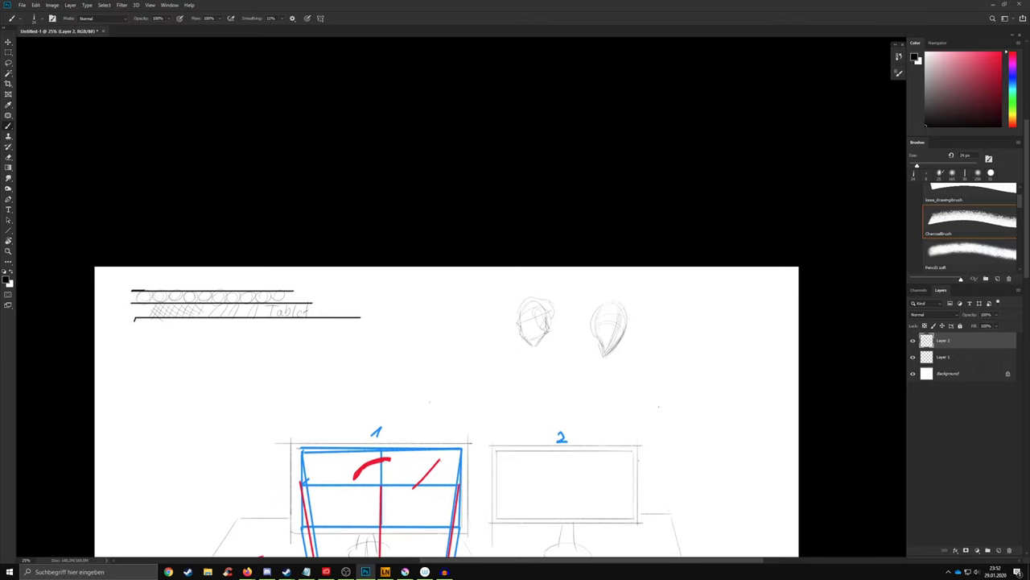
pyautogui.moveTo(667, 389); pyautogui.dragTo(674, 331)
pyautogui.scroll(-5, 687, 351)
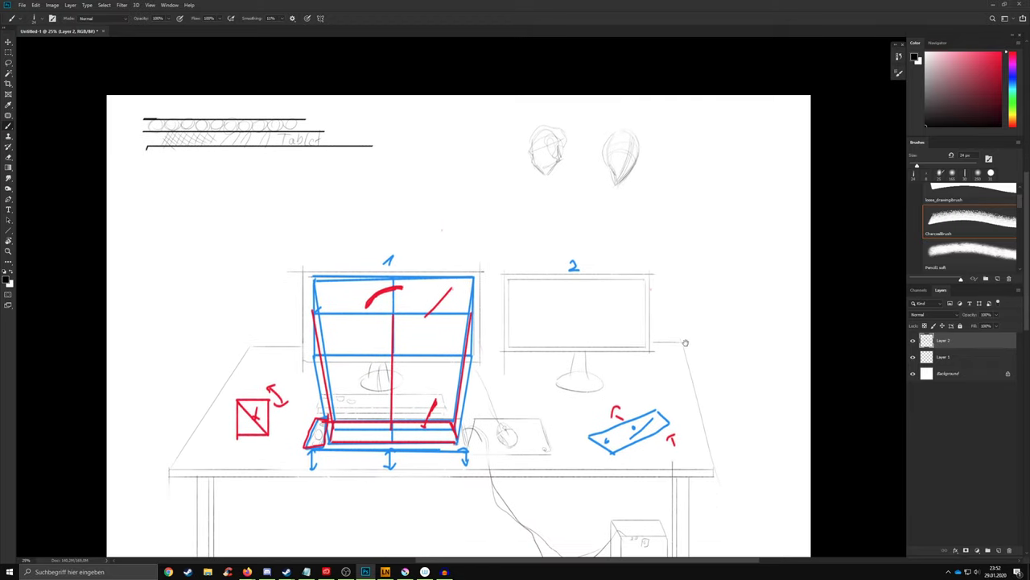
pyautogui.moveTo(696, 351); pyautogui.dragTo(706, 361)
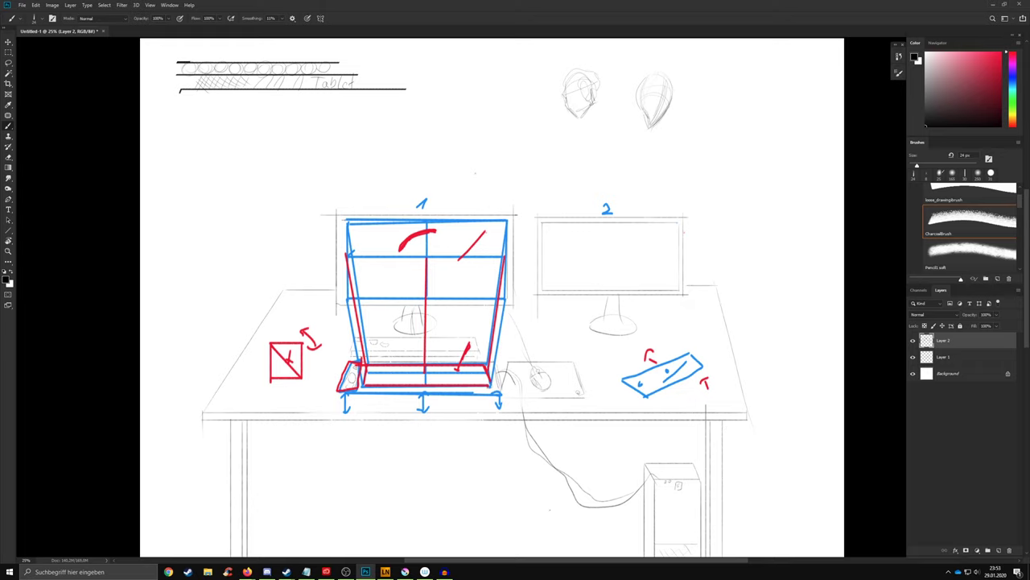
pyautogui.moveTo(666, 310); pyautogui.dragTo(632, 350)
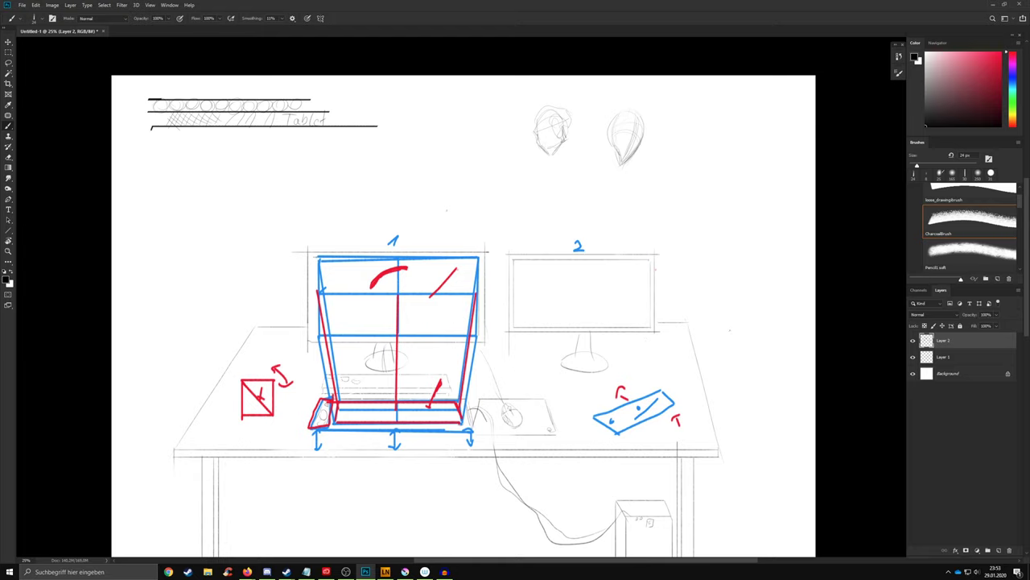
pyautogui.moveTo(727, 292); pyautogui.dragTo(719, 299)
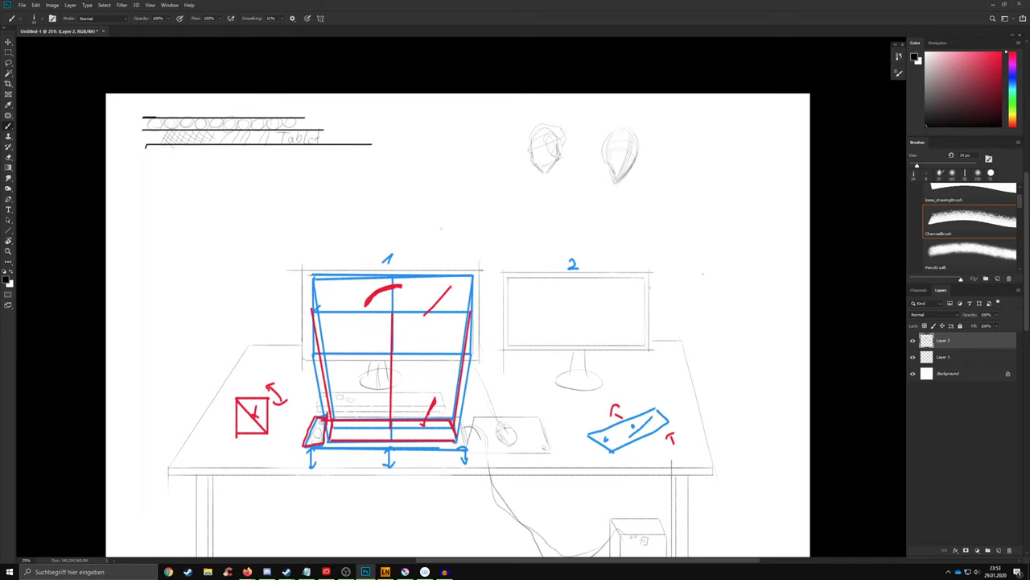
pyautogui.moveTo(688, 258); pyautogui.dragTo(693, 272)
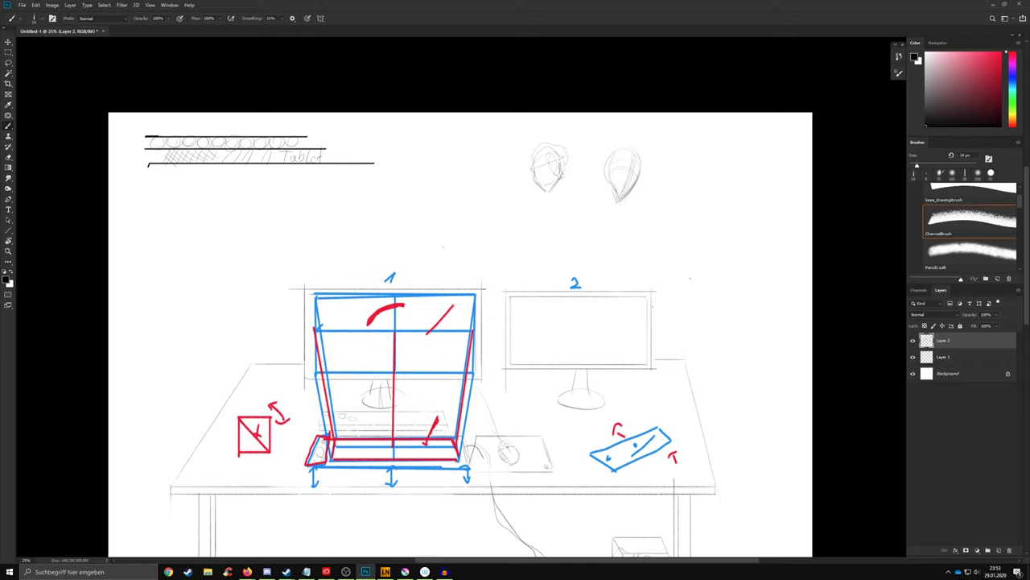
pyautogui.moveTo(684, 334); pyautogui.dragTo(715, 315)
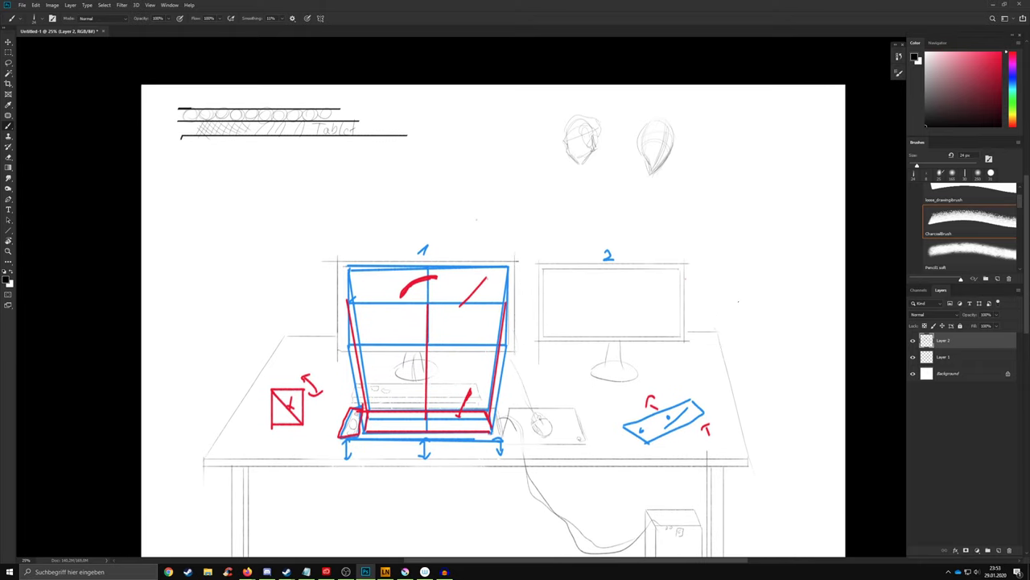
pyautogui.moveTo(708, 329); pyautogui.dragTo(689, 314)
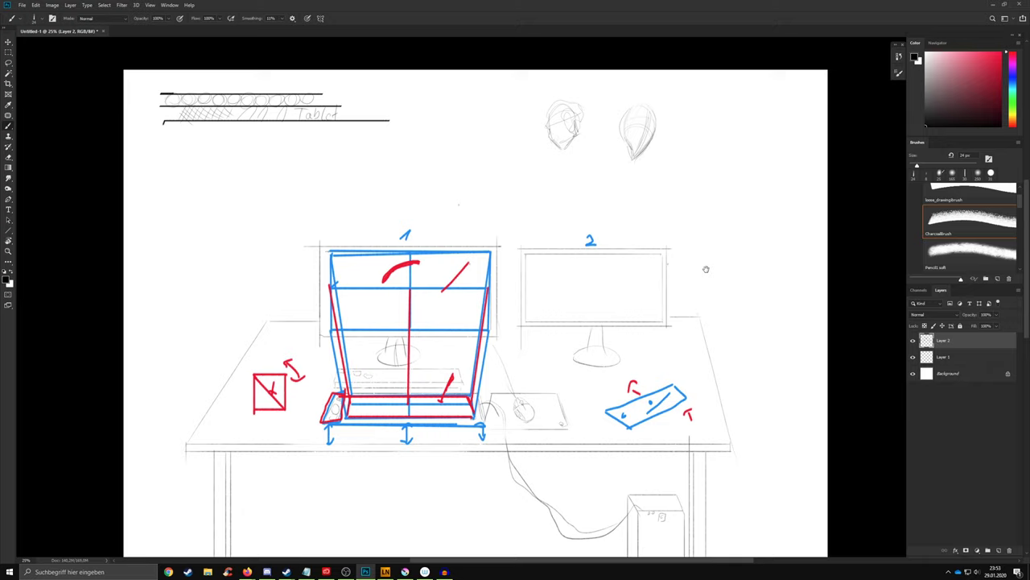
pyautogui.moveTo(706, 270); pyautogui.dragTo(678, 278)
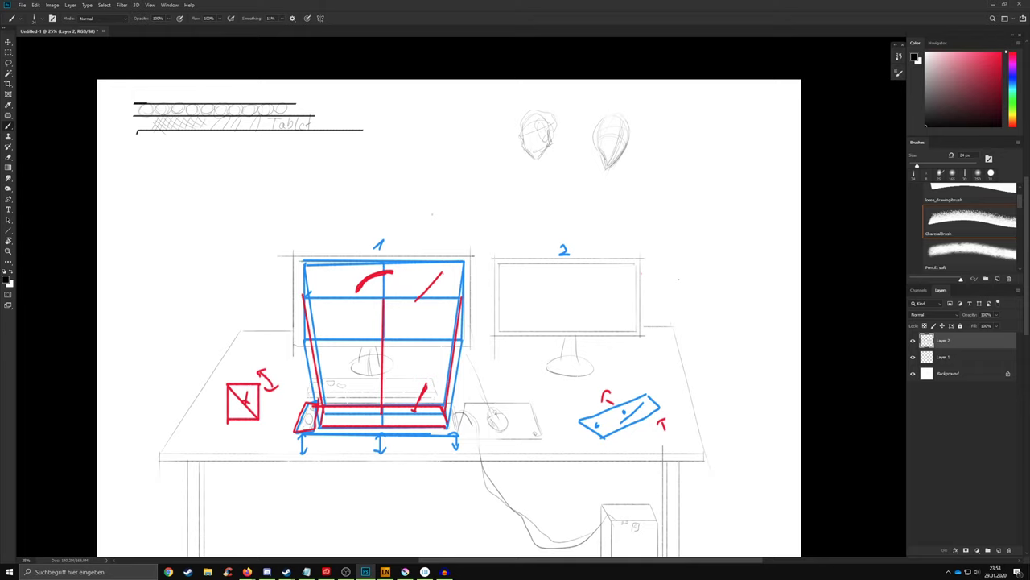
pyautogui.moveTo(701, 214); pyautogui.dragTo(669, 218)
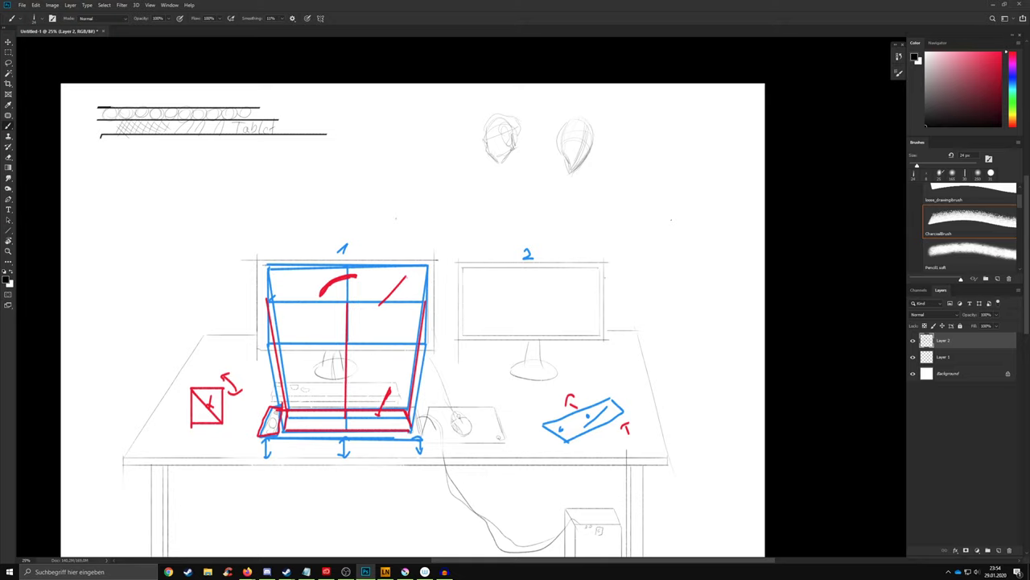
pyautogui.moveTo(576, 262); pyautogui.dragTo(684, 201)
pyautogui.moveTo(711, 232); pyautogui.dragTo(702, 234)
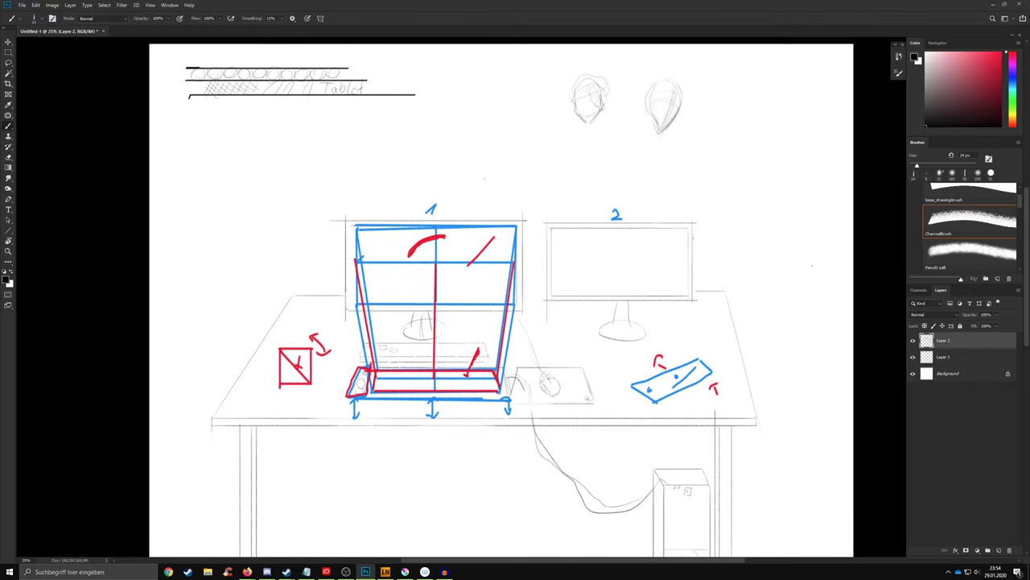
pyautogui.hotkey('alt', 'Tab')
pyautogui.click(870, 175)
pyautogui.moveTo(543, 189); pyautogui.dragTo(563, 196)
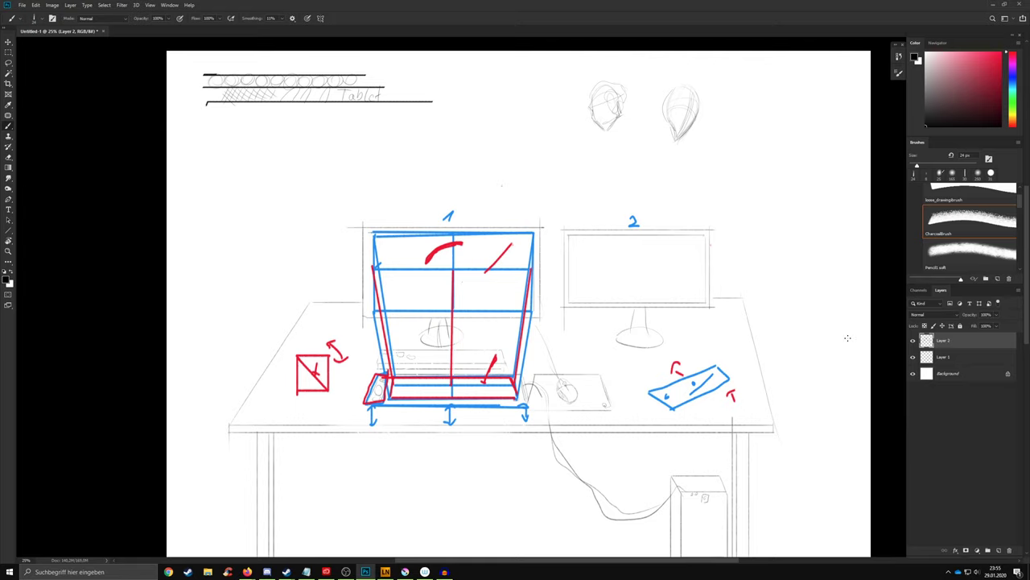
# - Sketch a small hand holding a pen in the empty area beside the desk, near monitor 2
pyautogui.moveTo(807, 329)
pyautogui.mouseDown()
pyautogui.moveTo(800, 337)
pyautogui.moveTo(818, 319)
pyautogui.mouseUp()
pyautogui.moveTo(790, 287); pyautogui.dragTo(626, 397)
pyautogui.moveTo(654, 363); pyautogui.dragTo(659, 366)
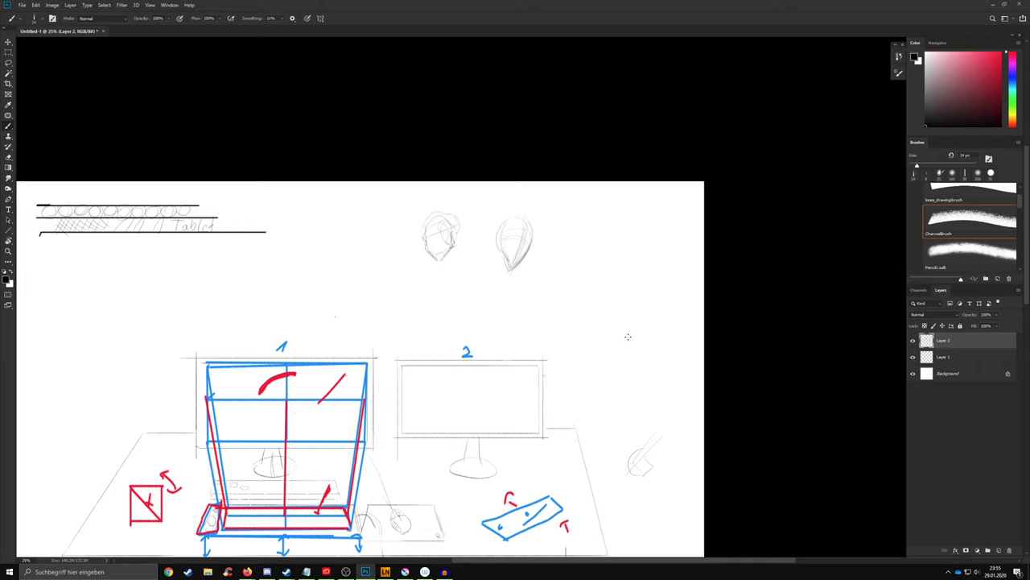
pyautogui.moveTo(628, 336); pyautogui.dragTo(682, 418)
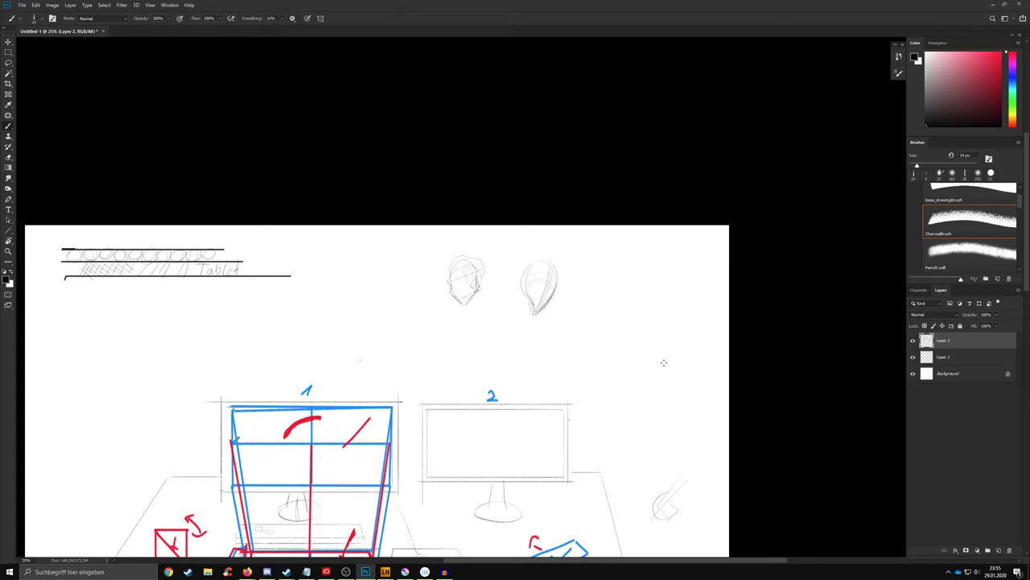
pyautogui.moveTo(644, 329); pyautogui.dragTo(649, 359)
pyautogui.moveTo(661, 310); pyautogui.dragTo(659, 322)
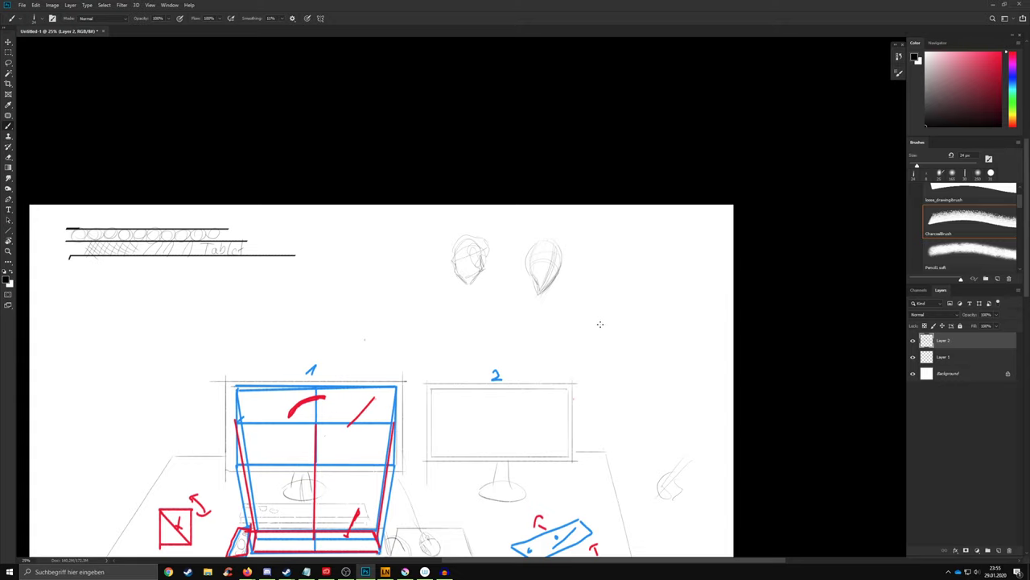
pyautogui.moveTo(602, 322)
pyautogui.mouseDown()
pyautogui.moveTo(633, 285)
pyautogui.moveTo(600, 346)
pyautogui.mouseUp()
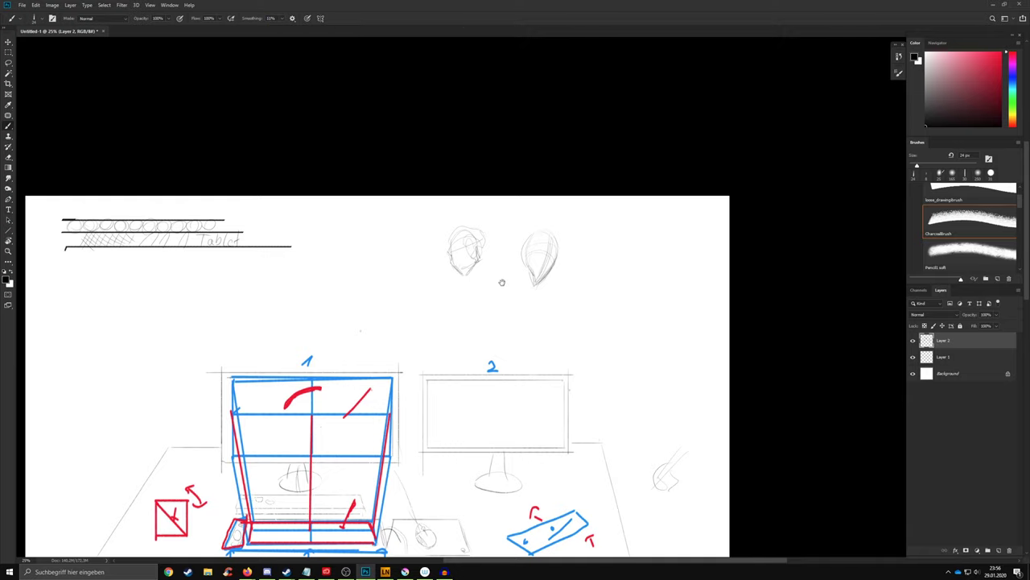
pyautogui.moveTo(502, 281); pyautogui.dragTo(600, 198)
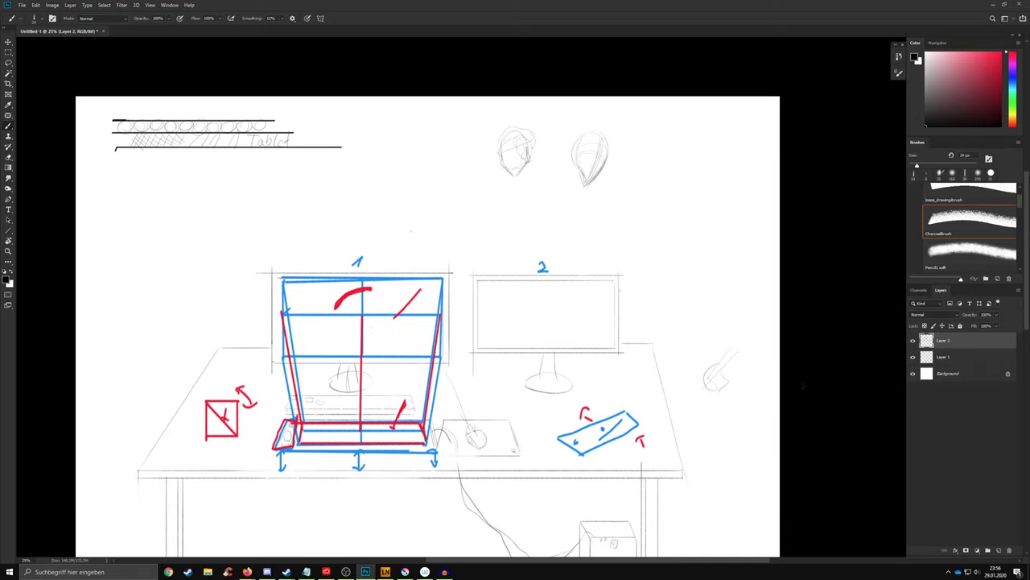
pyautogui.moveTo(722, 328); pyautogui.dragTo(667, 396)
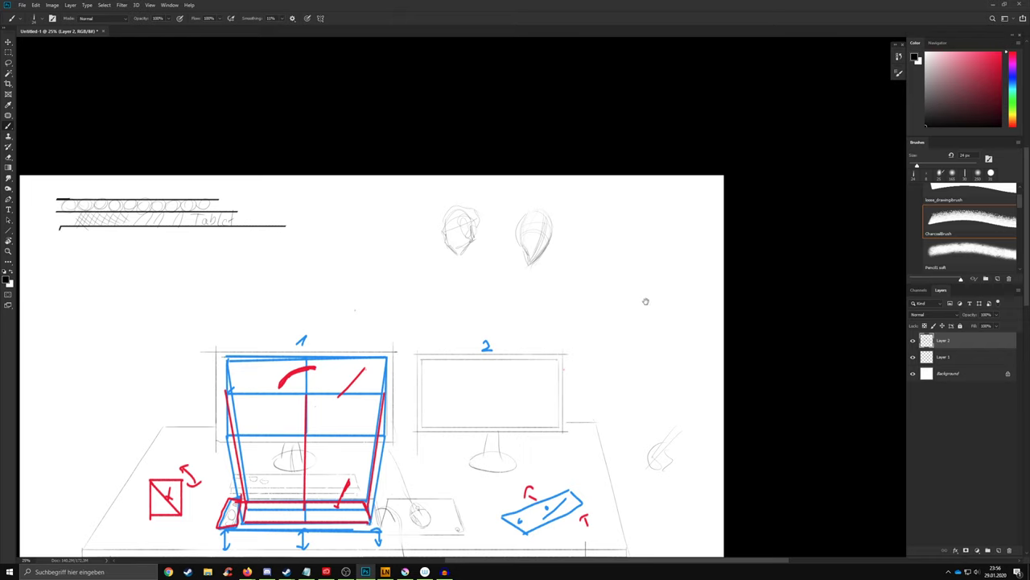
pyautogui.moveTo(644, 316)
pyautogui.mouseDown()
pyautogui.moveTo(644, 337)
pyautogui.moveTo(608, 316)
pyautogui.mouseUp()
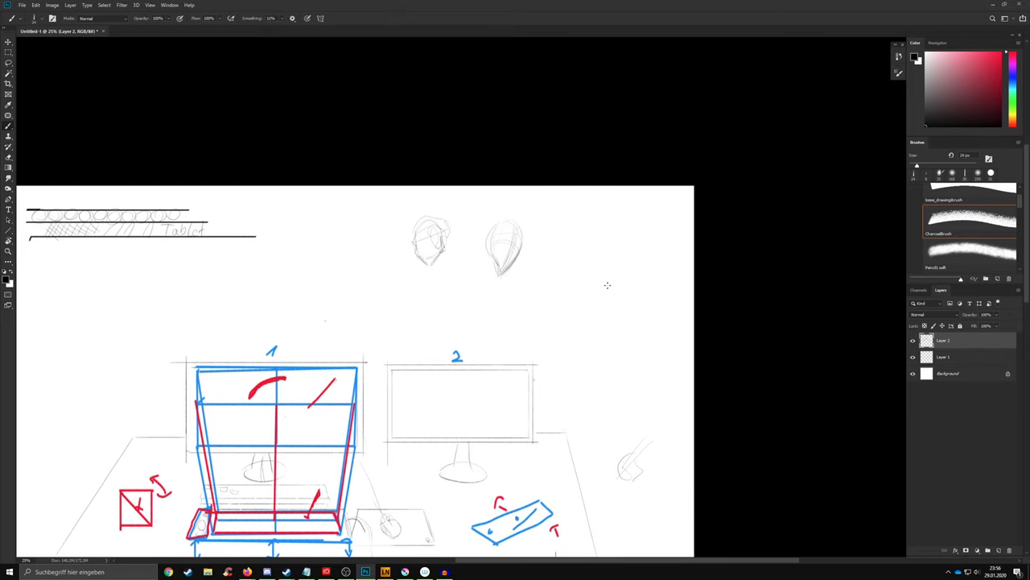
# - Draw a thin diagonal line in the empty area between the two heads and the hand sketch, with two tiny marks beside its middle
pyautogui.moveTo(617, 272); pyautogui.dragTo(572, 332)
pyautogui.moveTo(636, 346)
pyautogui.mouseDown()
pyautogui.moveTo(602, 330)
pyautogui.moveTo(591, 301)
pyautogui.mouseUp()
pyautogui.moveTo(617, 349); pyautogui.dragTo(591, 313)
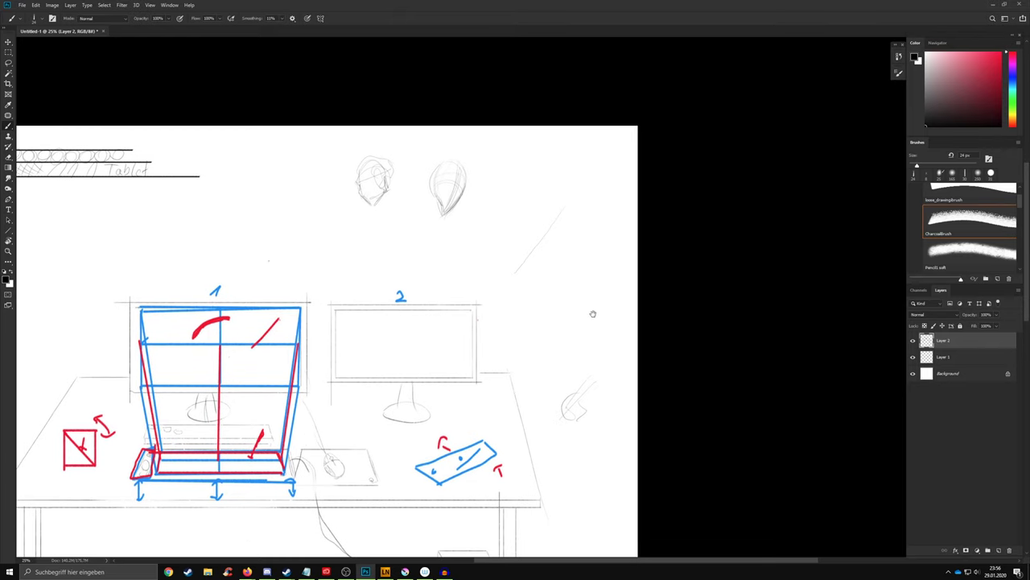
pyautogui.moveTo(520, 268); pyautogui.dragTo(515, 274)
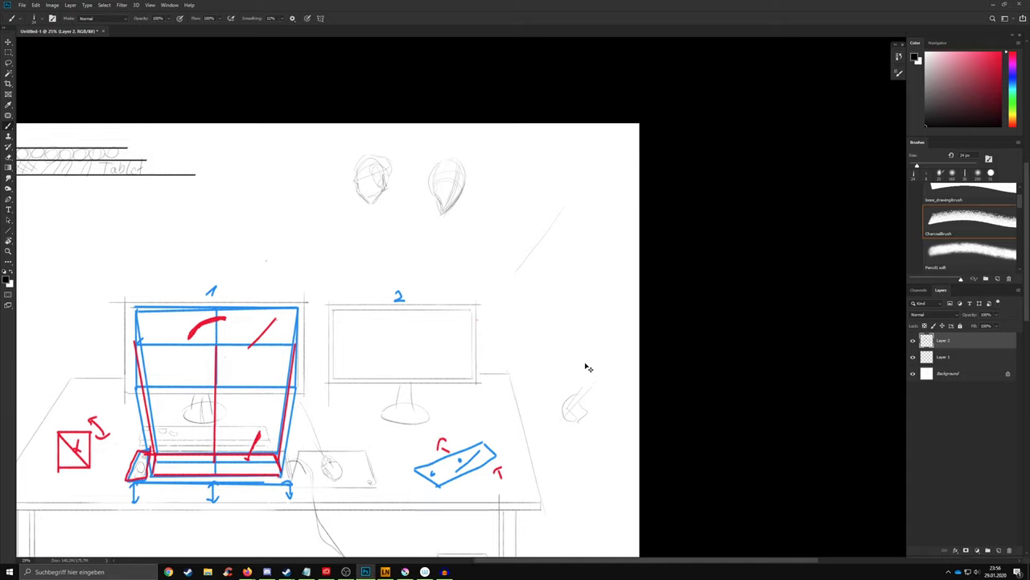
pyautogui.hotkey('ctrl', '1')
pyautogui.moveTo(661, 358); pyautogui.dragTo(574, 529)
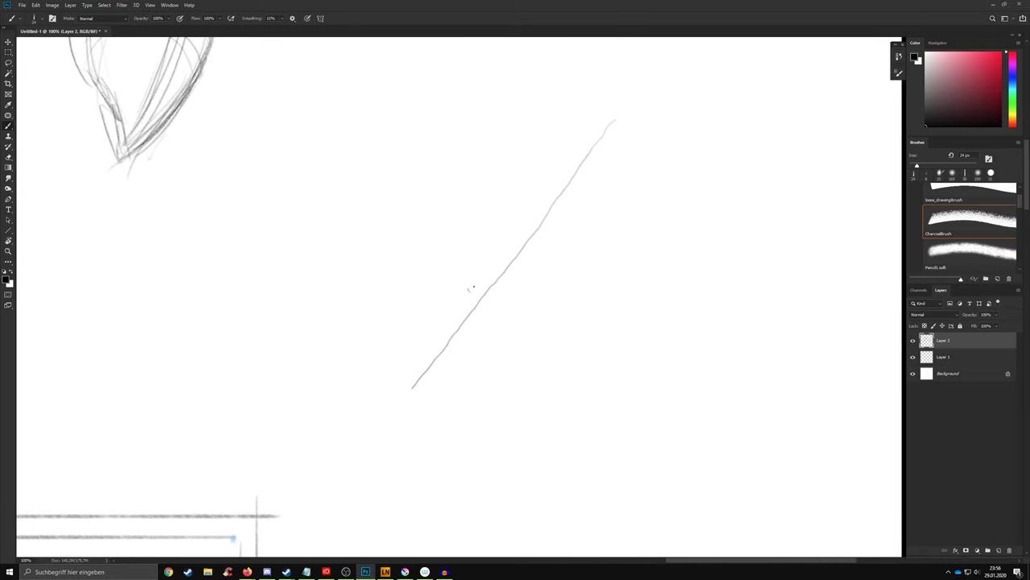
pyautogui.moveTo(468, 288); pyautogui.dragTo(479, 287)
# - Draw a short horizontal line beside the diagonal one and trace a wobbly, wavy stroke along it
pyautogui.moveTo(602, 309); pyautogui.dragTo(784, 309)
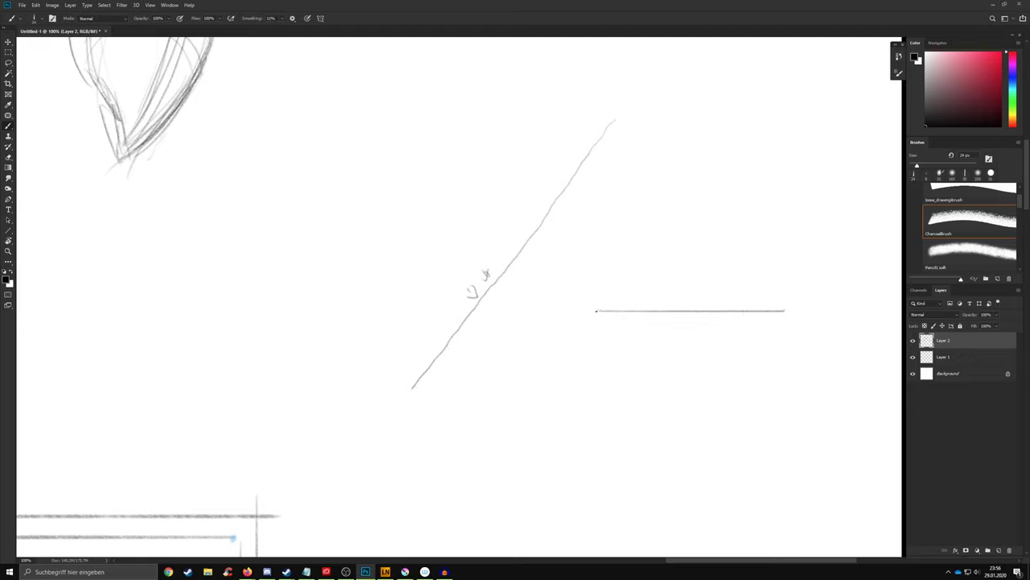
pyautogui.moveTo(596, 310); pyautogui.dragTo(760, 309)
pyautogui.scroll(3, 733, 351)
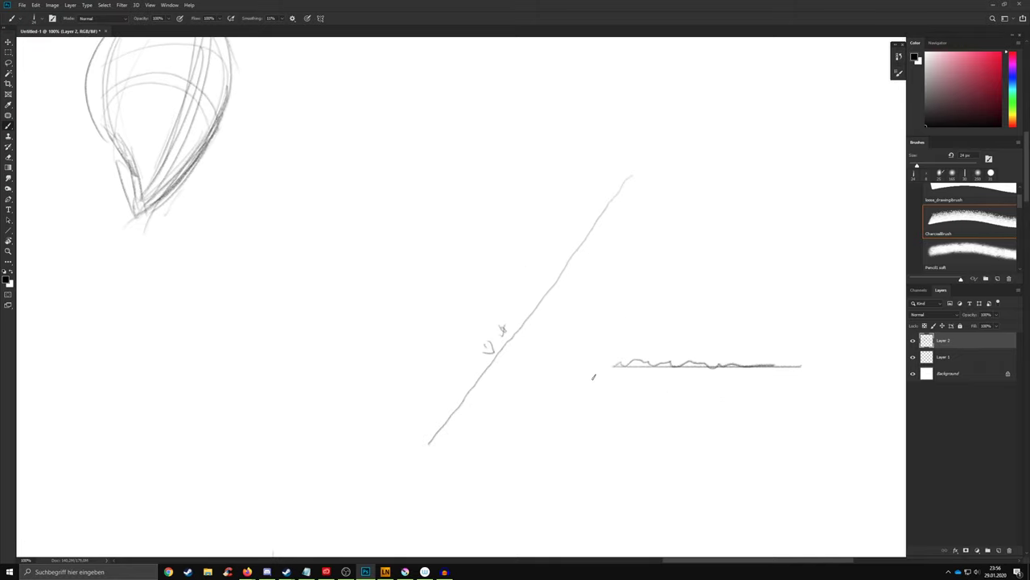
pyautogui.hotkey('ctrl', '-')
pyautogui.hotkey('ctrl', '-')
pyautogui.hotkey('ctrl', '-')
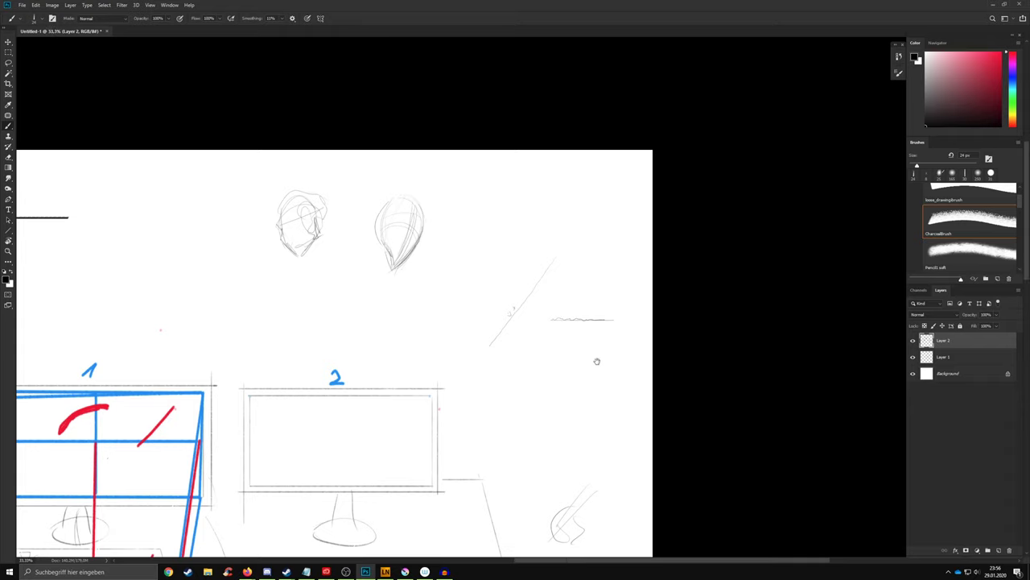
# - Draw a group of loose sweeping curves and loops below the diagonal and horizontal lines
pyautogui.moveTo(595, 359); pyautogui.dragTo(603, 308)
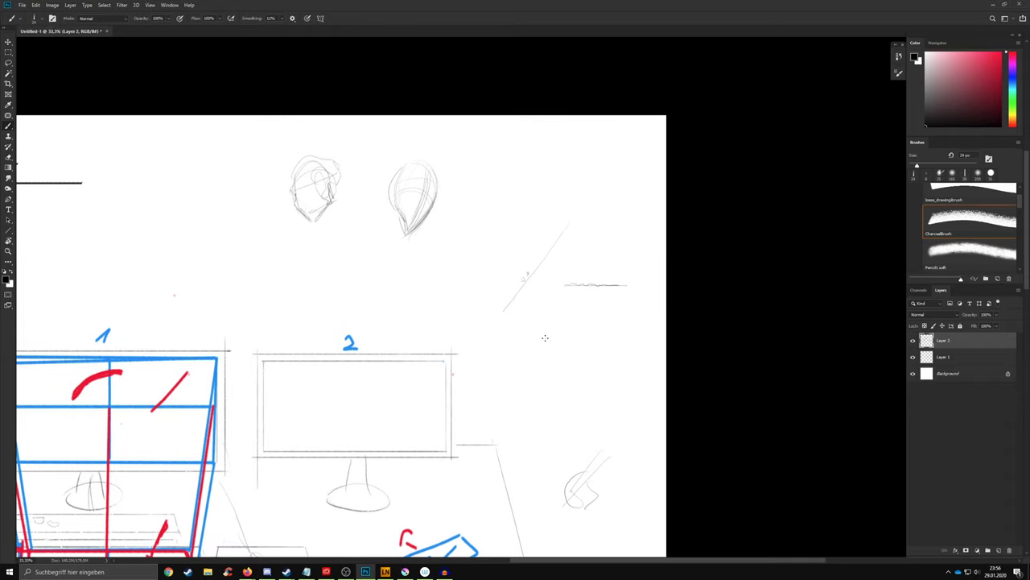
pyautogui.moveTo(577, 340); pyautogui.dragTo(587, 330)
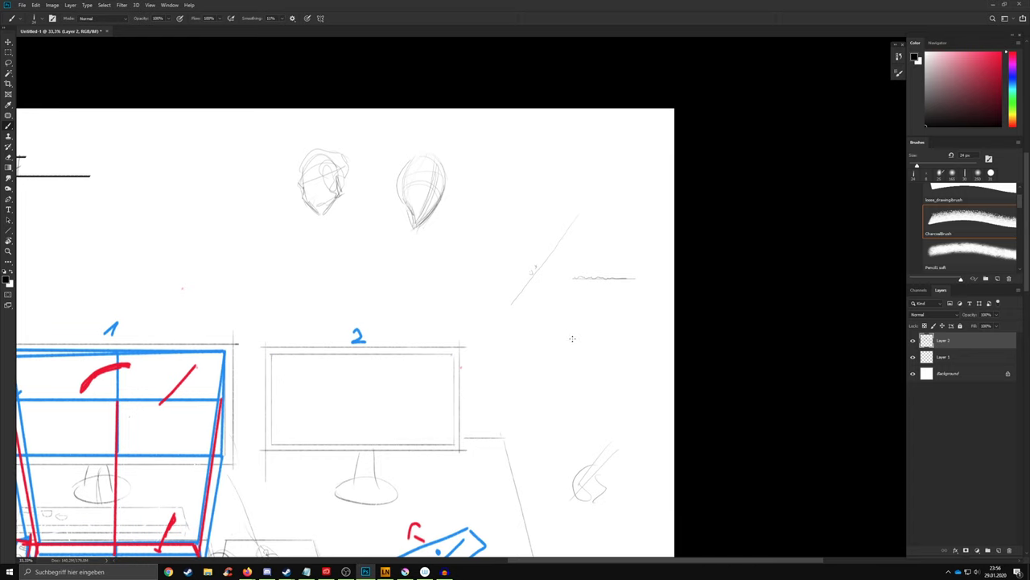
pyautogui.moveTo(588, 385)
pyautogui.mouseDown()
pyautogui.moveTo(596, 354)
pyautogui.moveTo(605, 355)
pyautogui.moveTo(592, 368)
pyautogui.mouseUp()
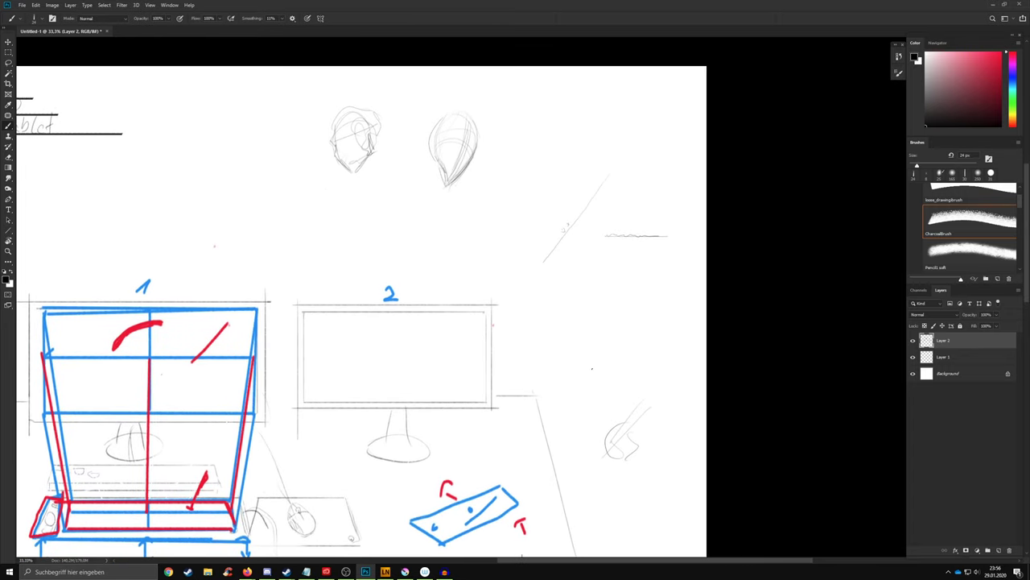
pyautogui.moveTo(633, 325); pyautogui.dragTo(623, 352)
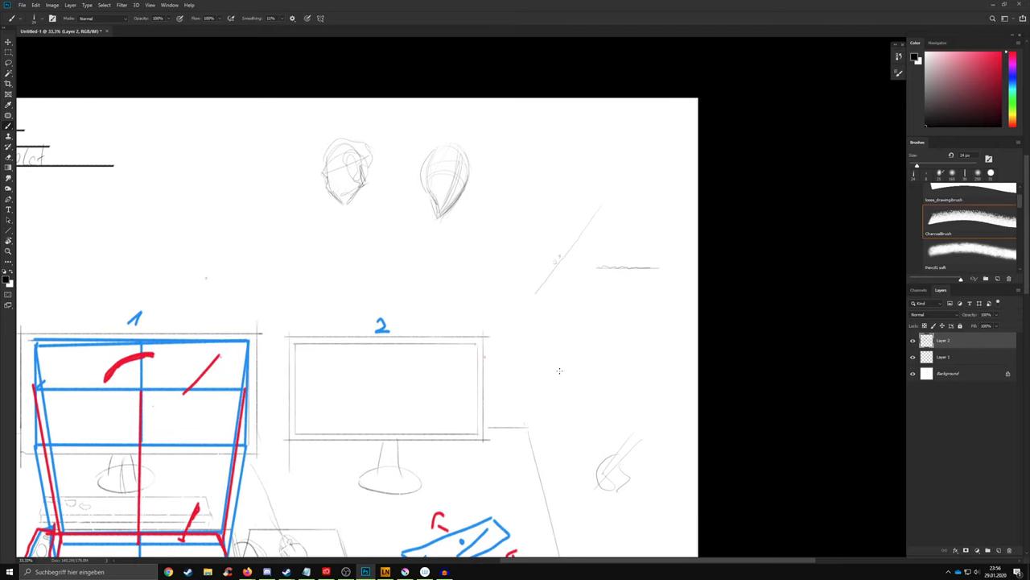
pyautogui.moveTo(537, 380); pyautogui.dragTo(603, 326)
pyautogui.moveTo(559, 362); pyautogui.dragTo(586, 339)
pyautogui.moveTo(547, 390)
pyautogui.mouseDown()
pyautogui.moveTo(605, 350)
pyautogui.moveTo(575, 383)
pyautogui.moveTo(600, 369)
pyautogui.mouseUp()
pyautogui.moveTo(596, 319)
pyautogui.mouseDown()
pyautogui.moveTo(619, 305)
pyautogui.moveTo(629, 314)
pyautogui.moveTo(609, 336)
pyautogui.moveTo(635, 328)
pyautogui.mouseUp()
pyautogui.moveTo(620, 367); pyautogui.dragTo(640, 350)
pyautogui.moveTo(582, 306)
pyautogui.mouseDown()
pyautogui.moveTo(552, 325)
pyautogui.moveTo(565, 337)
pyautogui.mouseUp()
pyautogui.moveTo(623, 364); pyautogui.dragTo(636, 352)
# - Examine the smoothness of the loose curved strokes at close range and from a distance
pyautogui.hotkey('ctrl', '+')
pyautogui.hotkey('ctrl', '+')
pyautogui.hotkey('ctrl', '+')
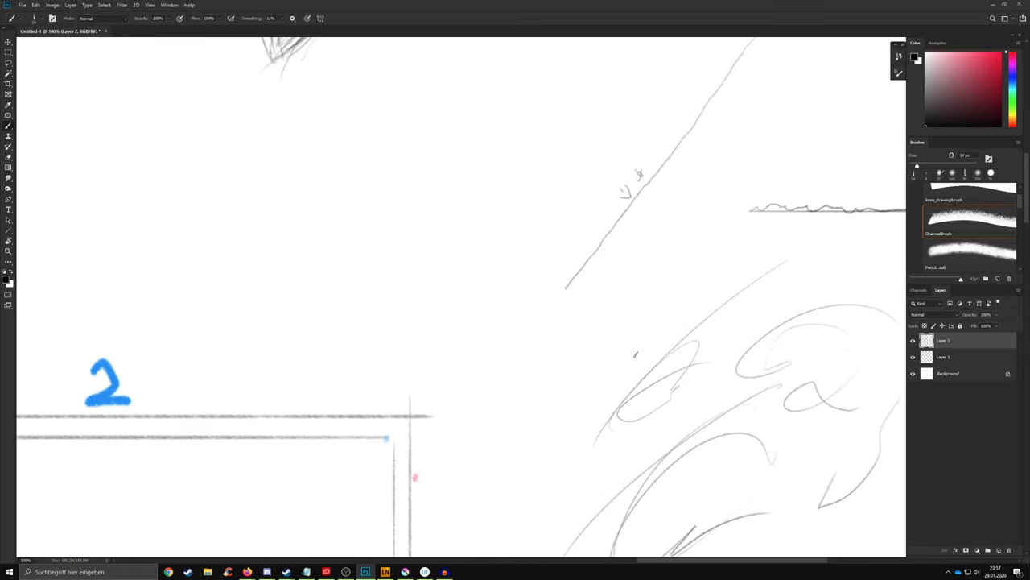
pyautogui.moveTo(810, 474); pyautogui.dragTo(679, 379)
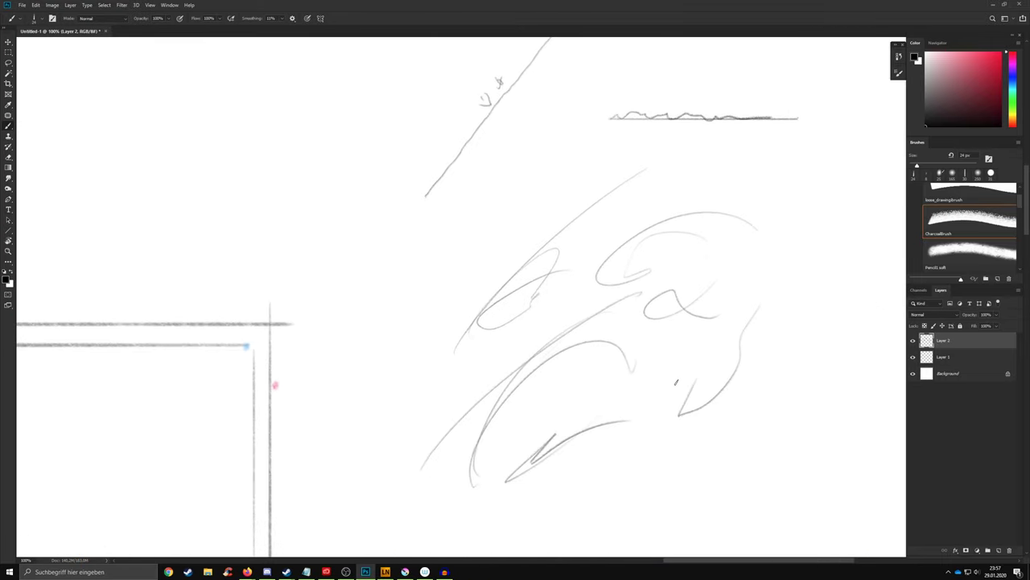
pyautogui.hotkey('ctrl', '+')
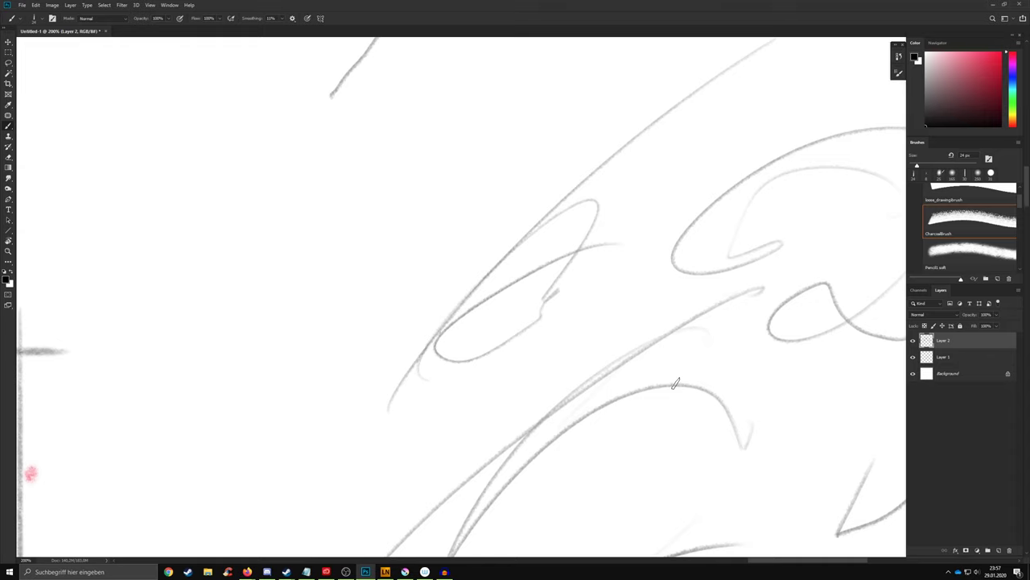
pyautogui.hotkey('ctrl', '-')
pyautogui.hotkey('ctrl', '-')
pyautogui.hotkey('ctrl', '-')
pyautogui.hotkey('ctrl', '-')
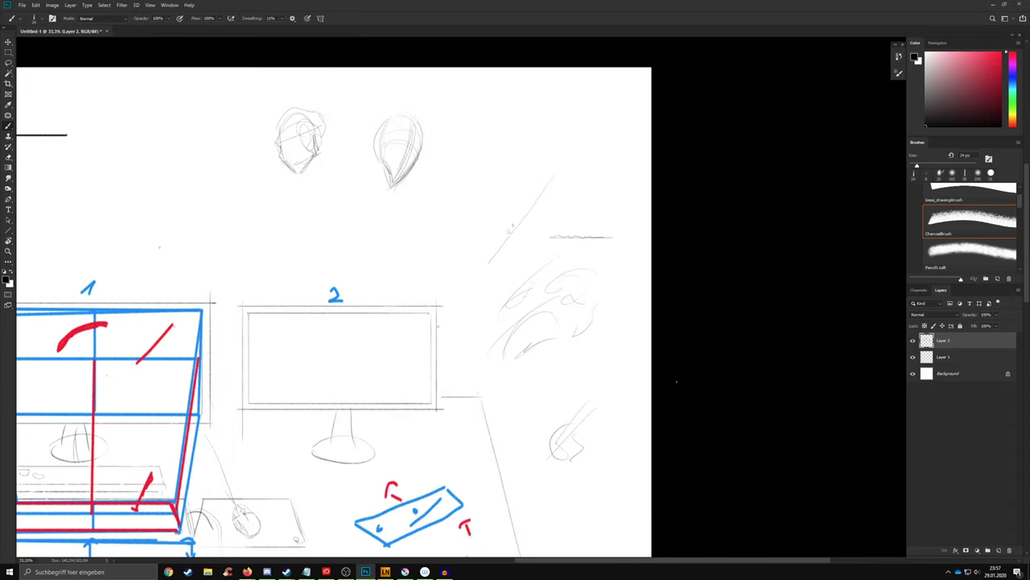
# - Add a short jagged stroke that connects the lower curves of the loose stroke group
pyautogui.moveTo(564, 343); pyautogui.dragTo(612, 375)
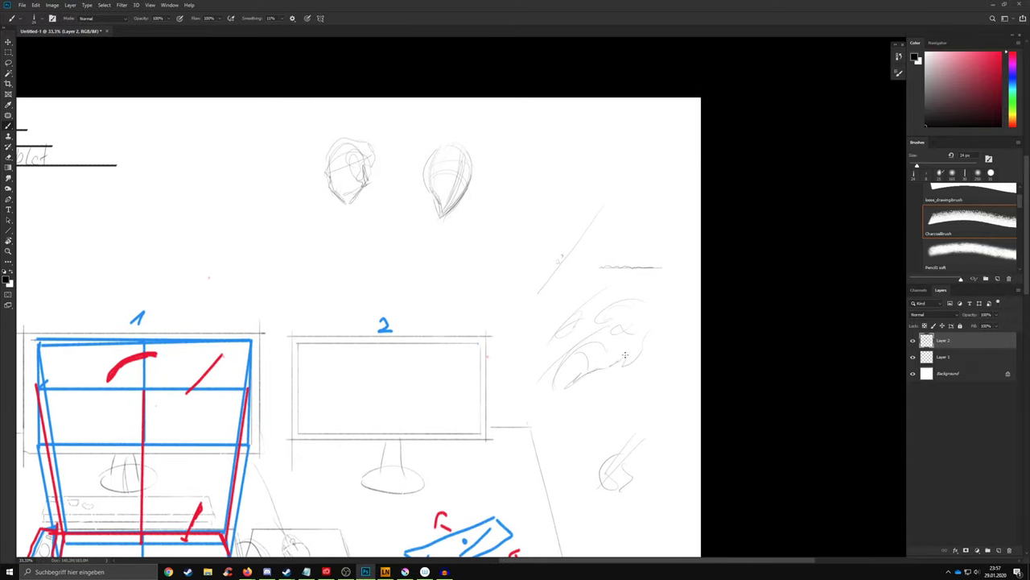
pyautogui.moveTo(573, 323); pyautogui.dragTo(643, 260)
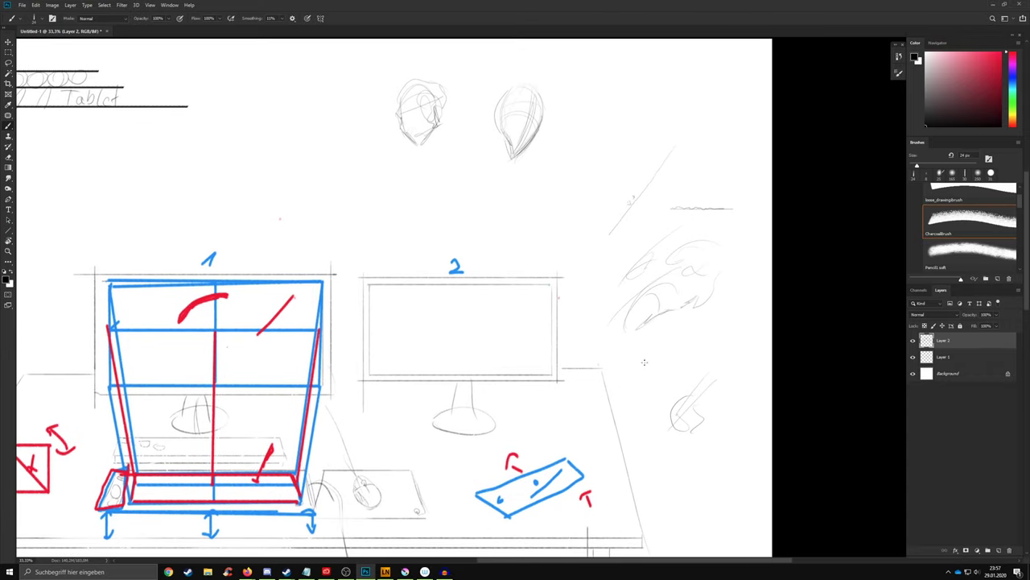
pyautogui.moveTo(644, 362); pyautogui.dragTo(668, 387)
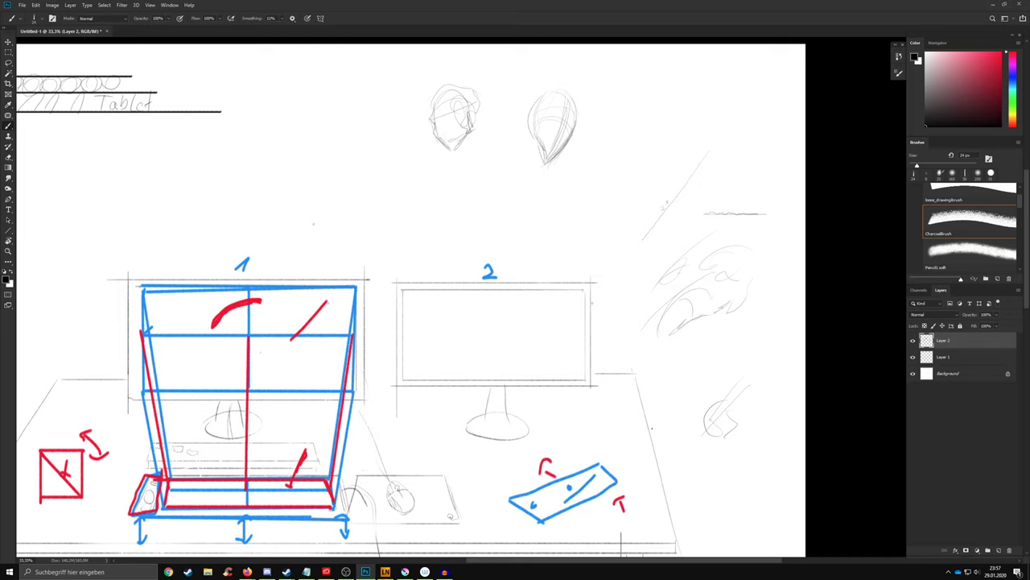
pyautogui.moveTo(672, 202); pyautogui.dragTo(607, 258)
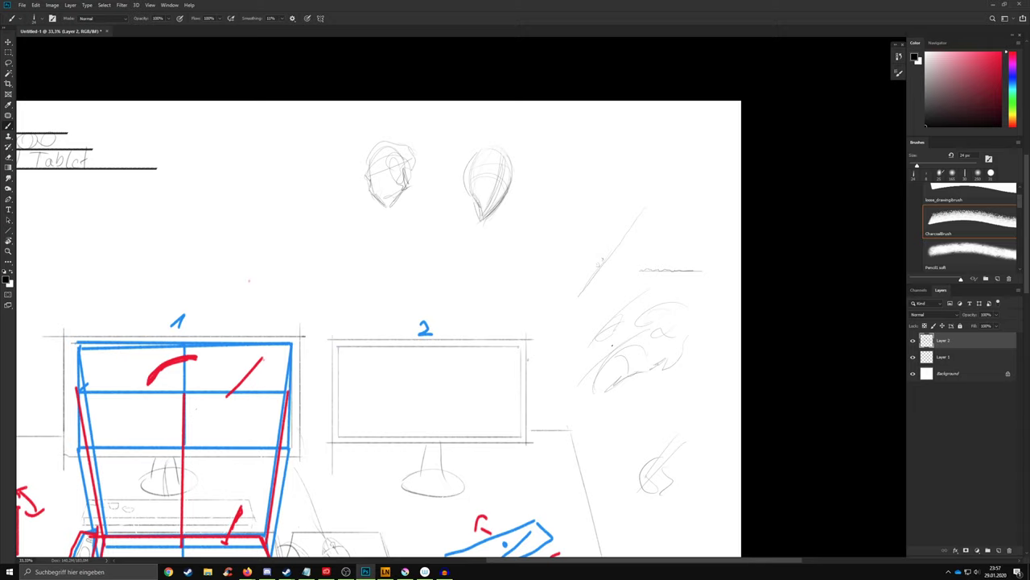
pyautogui.scroll(-4, 614, 348)
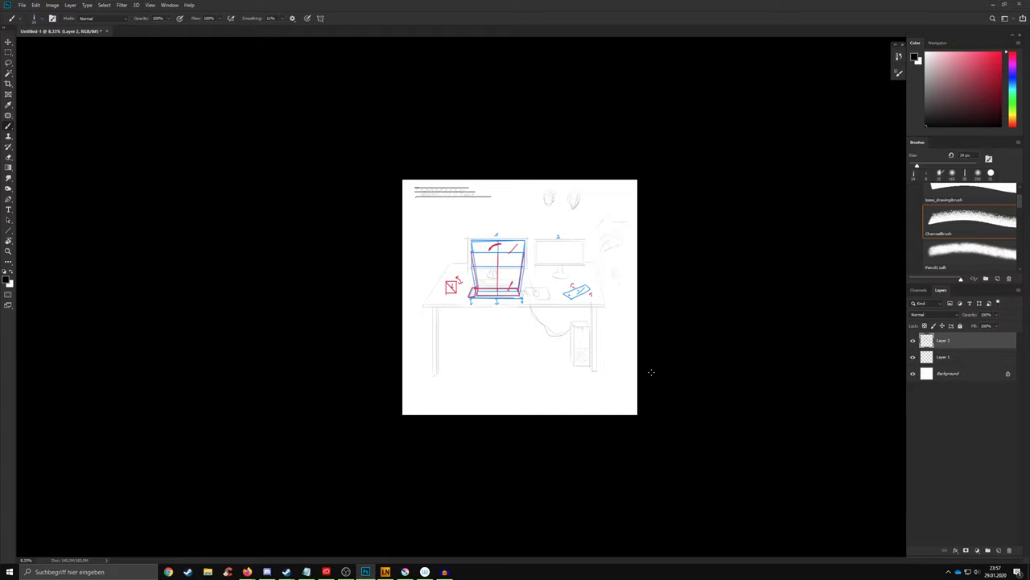
pyautogui.scroll(3, 651, 372)
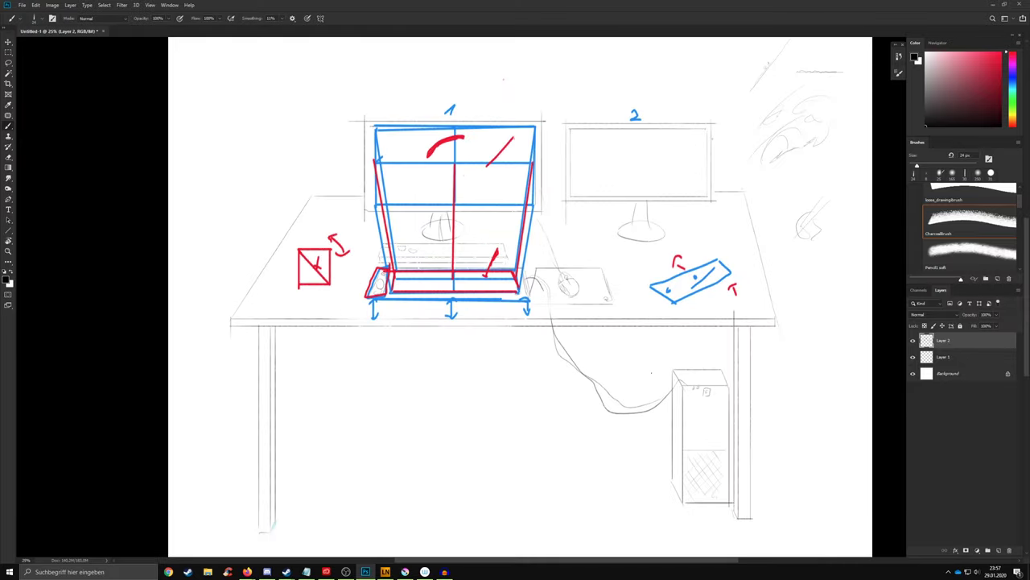
pyautogui.moveTo(745, 345)
pyautogui.mouseDown()
pyautogui.moveTo(657, 518)
pyautogui.moveTo(676, 504)
pyautogui.mouseUp()
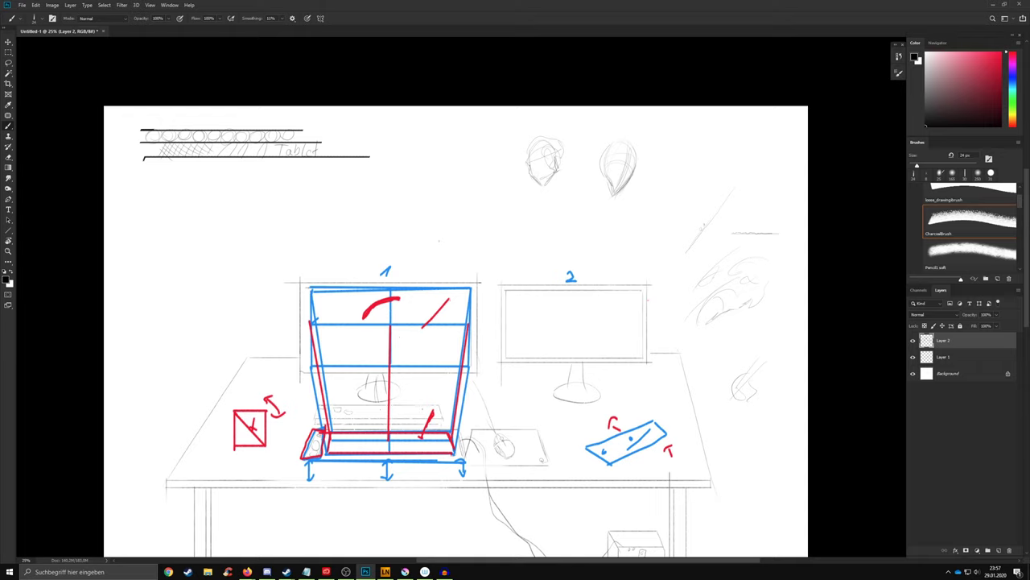
pyautogui.moveTo(406, 428); pyautogui.dragTo(438, 368)
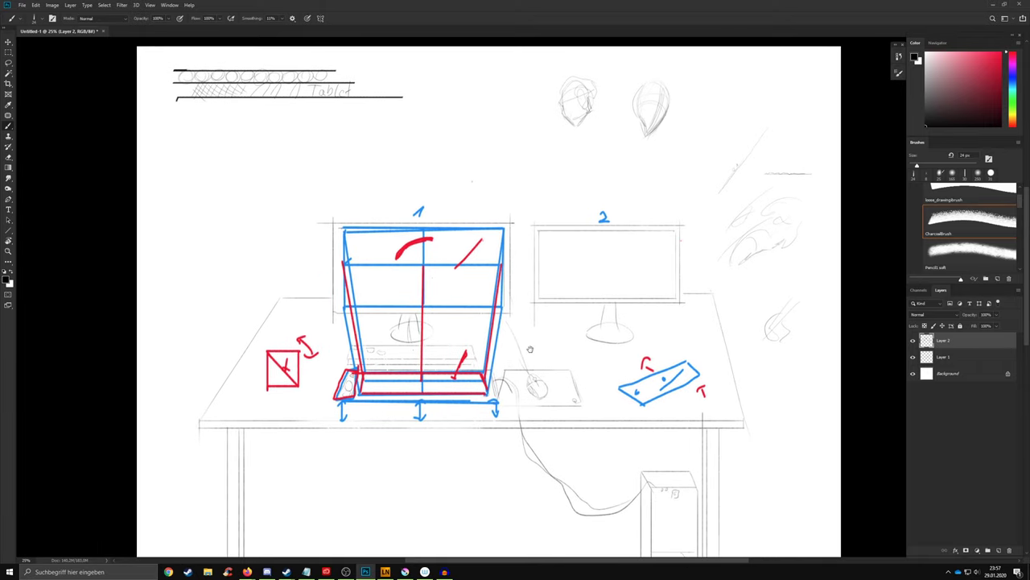
pyautogui.moveTo(530, 349)
pyautogui.mouseDown()
pyautogui.moveTo(540, 340)
pyautogui.moveTo(573, 357)
pyautogui.mouseUp()
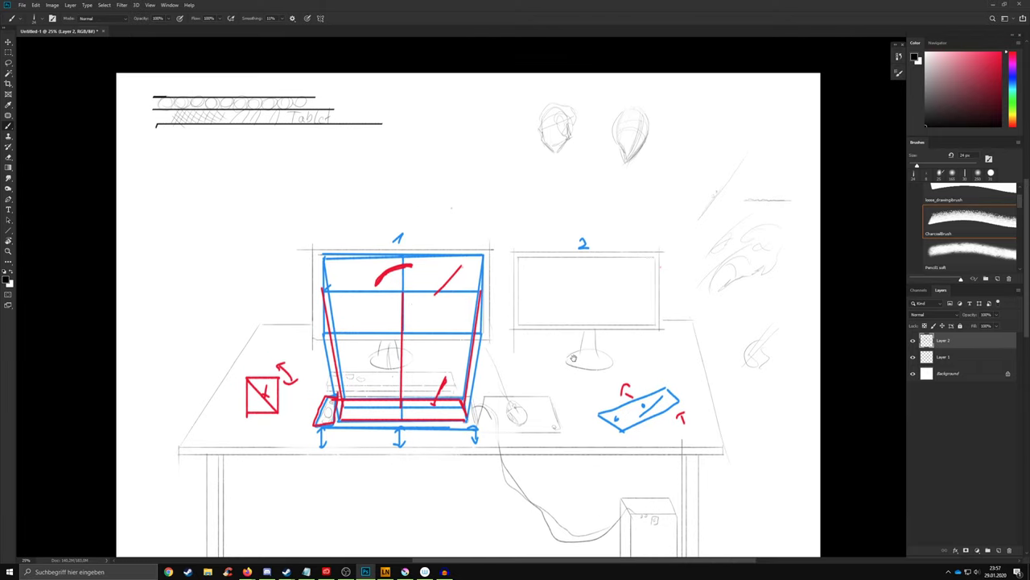
pyautogui.moveTo(564, 250); pyautogui.dragTo(595, 245)
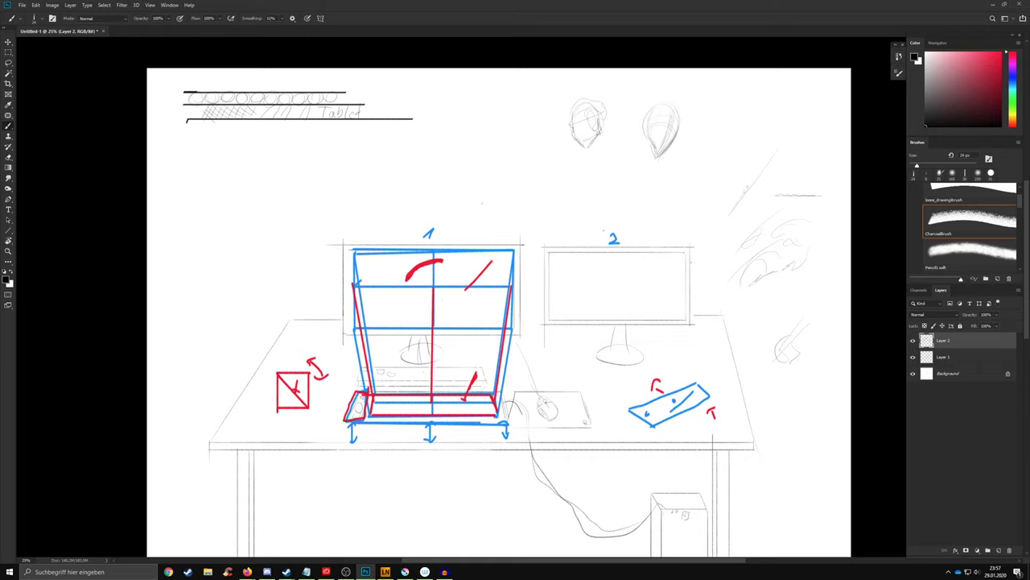
pyautogui.moveTo(712, 190); pyautogui.dragTo(693, 206)
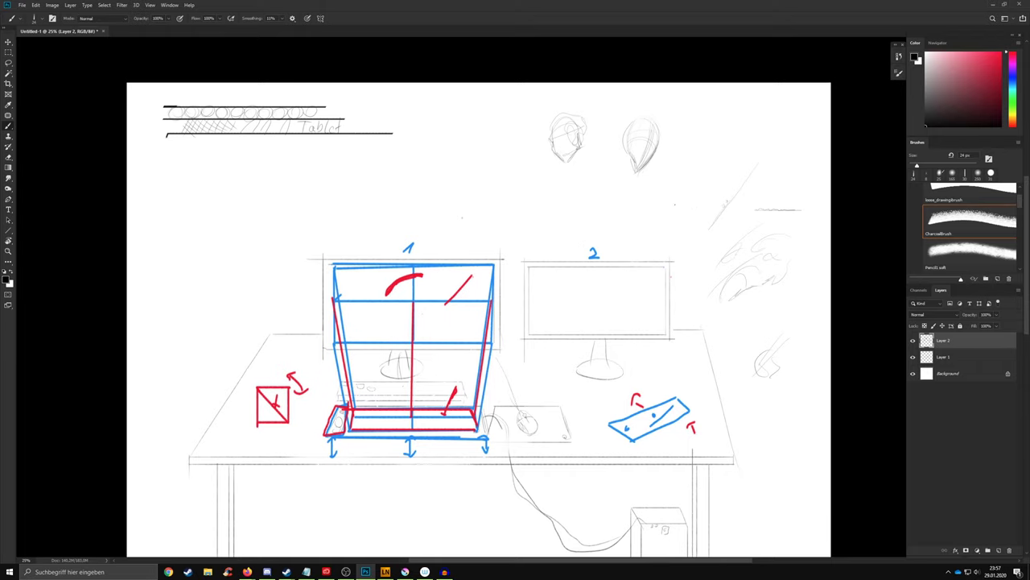
pyautogui.moveTo(684, 153); pyautogui.dragTo(680, 166)
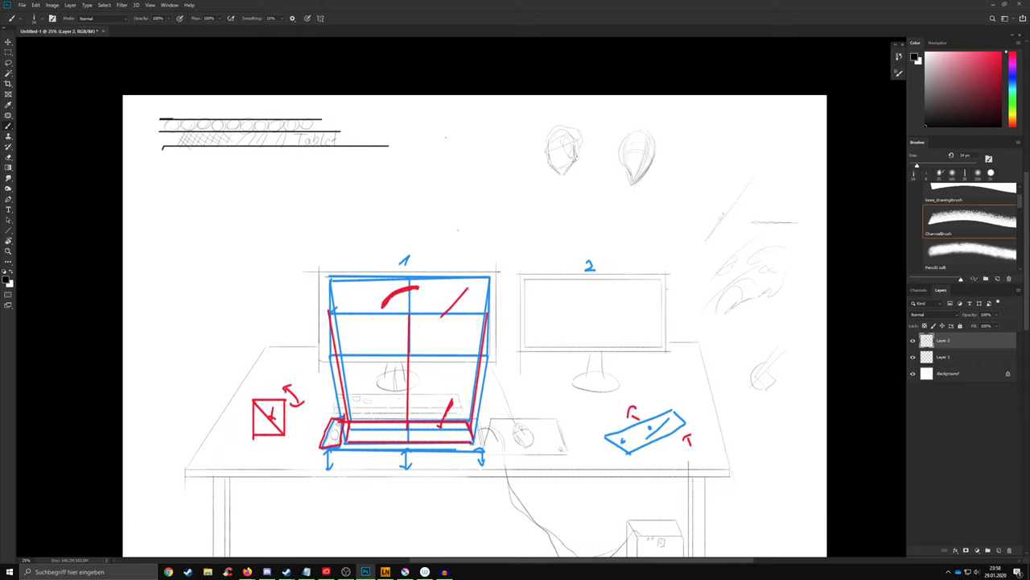
# - Switch to Krita, try Weighted brush smoothing and set the brush smoothing to Stabilizer
pyautogui.click(405, 571)
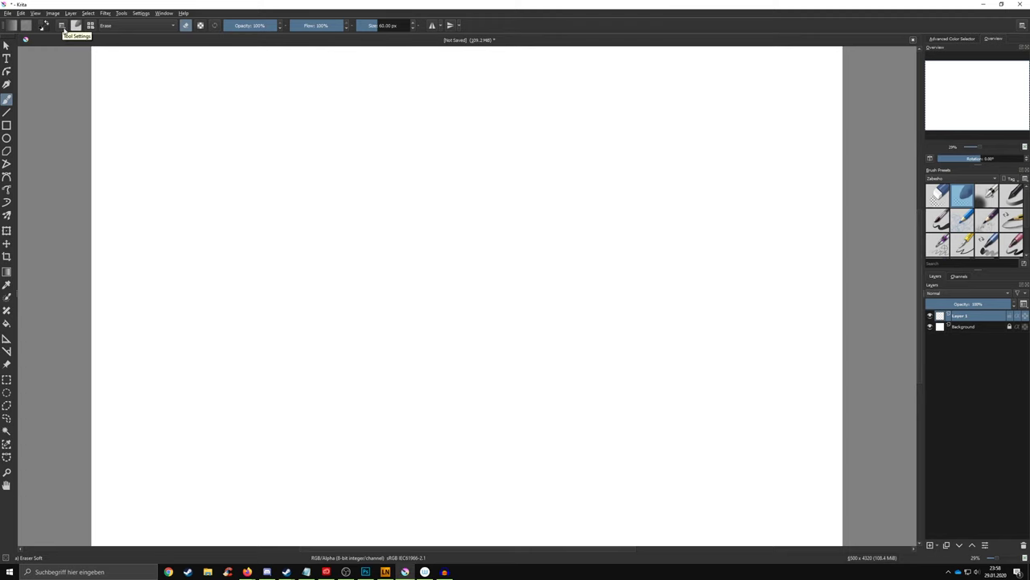
pyautogui.click(62, 27)
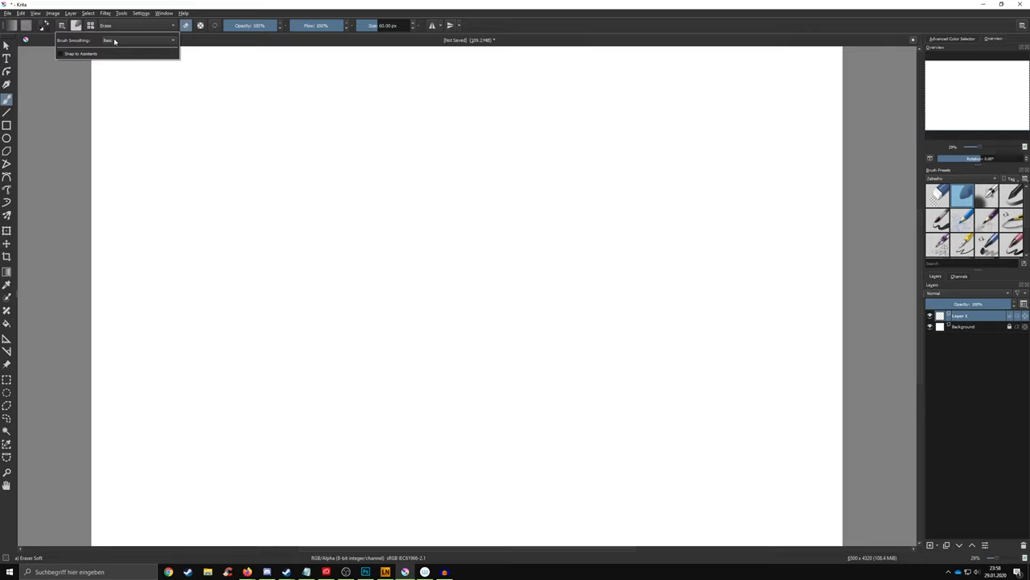
pyautogui.click(116, 40)
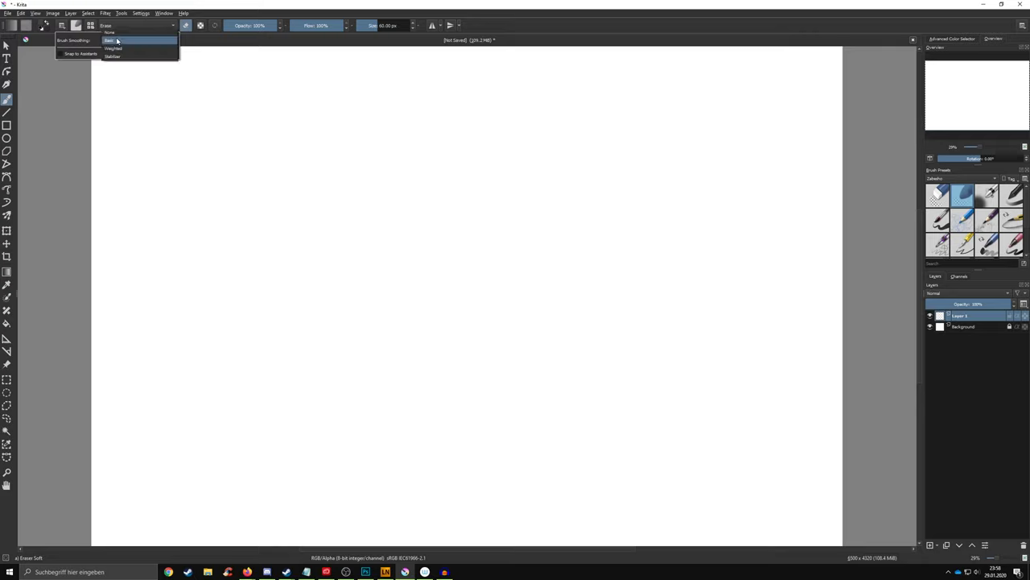
pyautogui.click(116, 49)
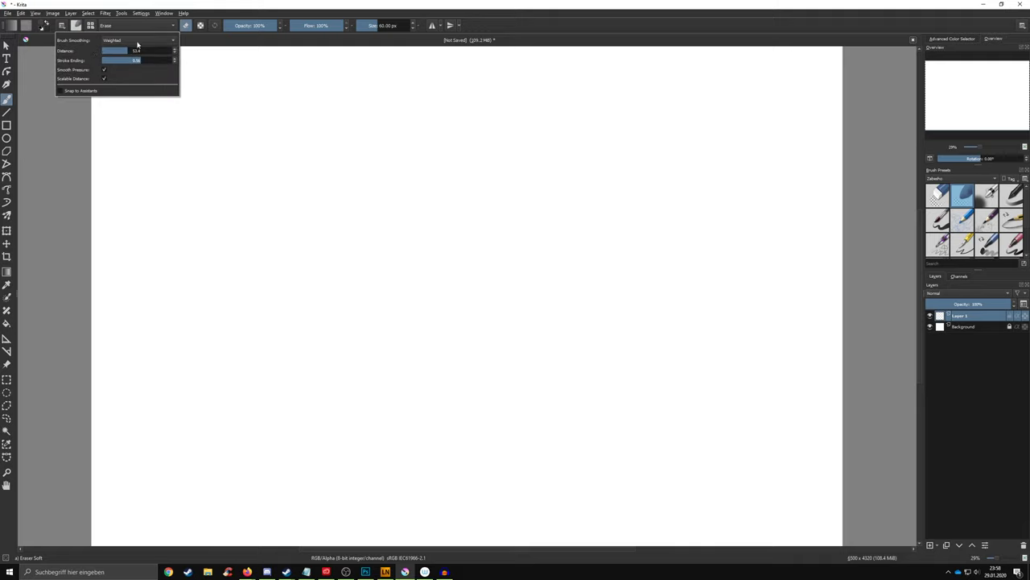
pyautogui.click(138, 44)
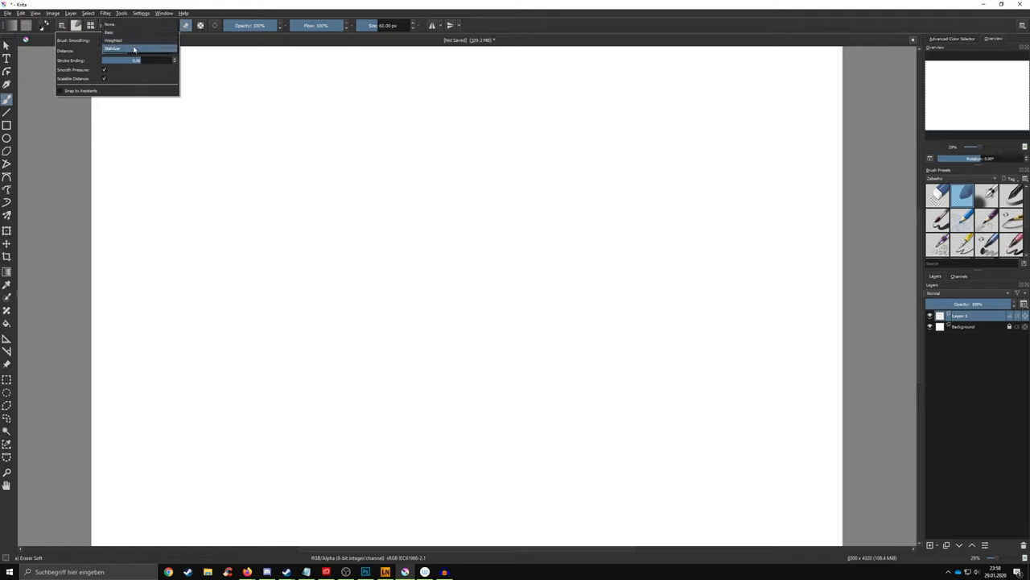
pyautogui.click(118, 49)
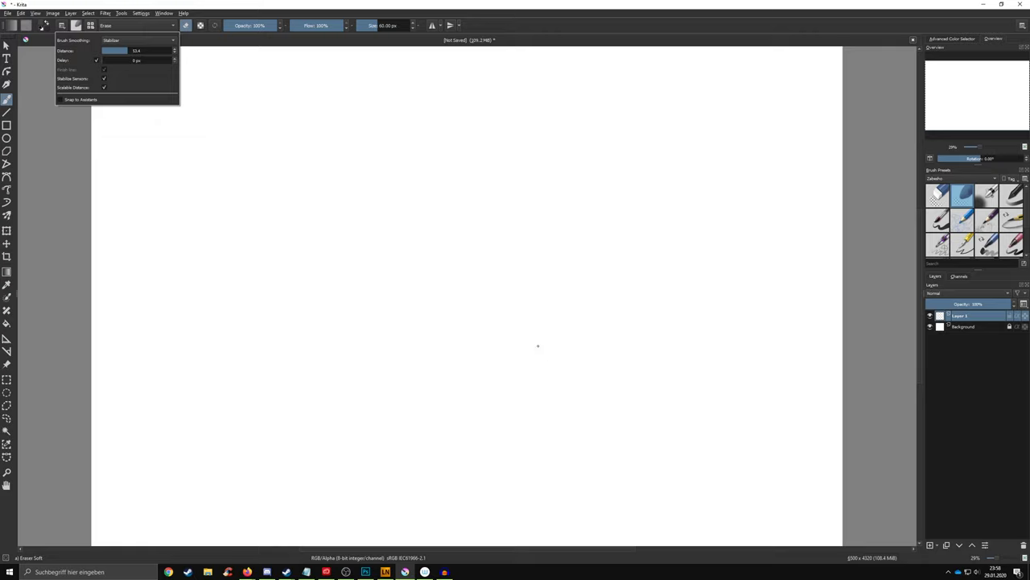
pyautogui.click(474, 336)
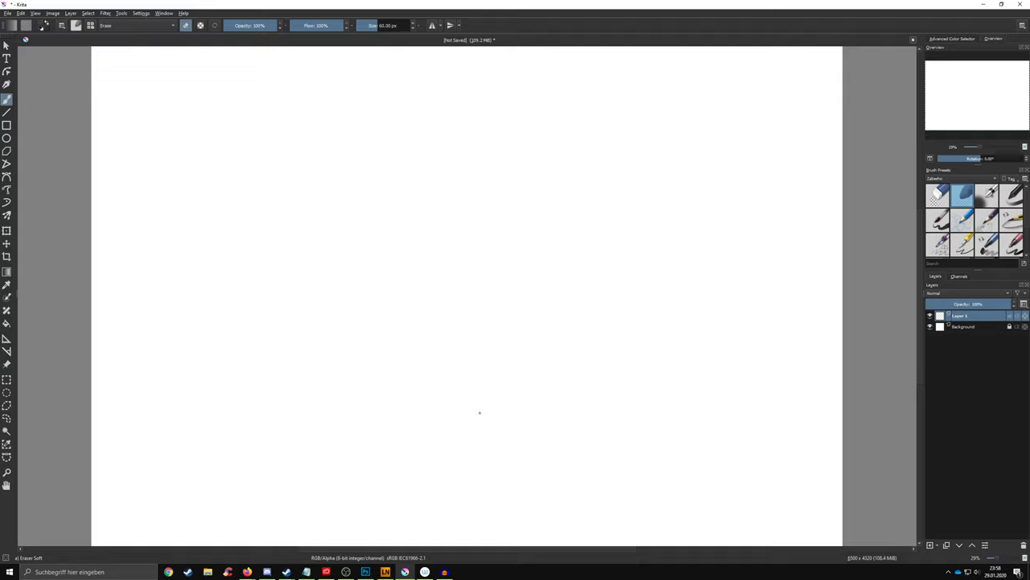
pyautogui.click(153, 25)
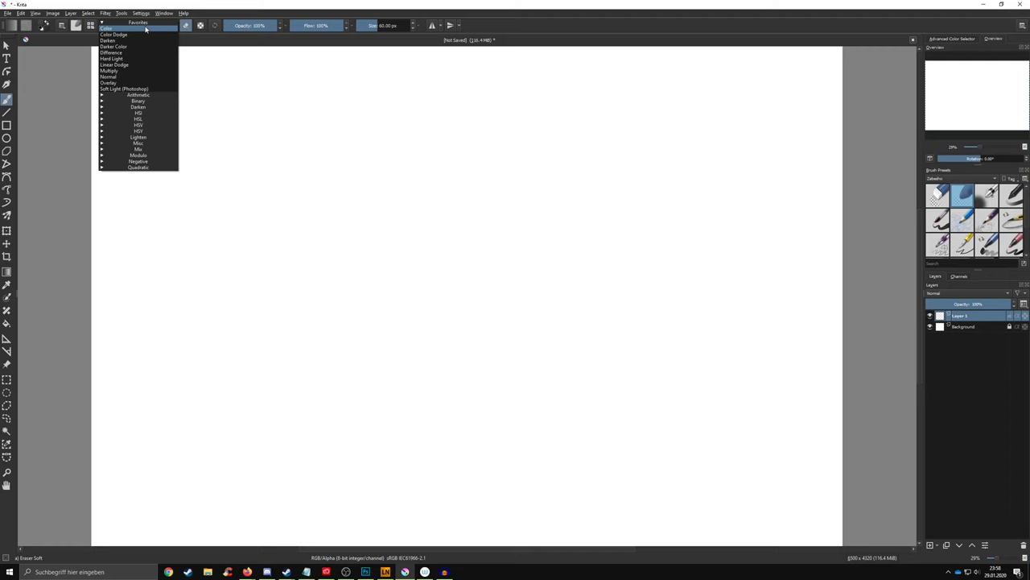
pyautogui.click(74, 32)
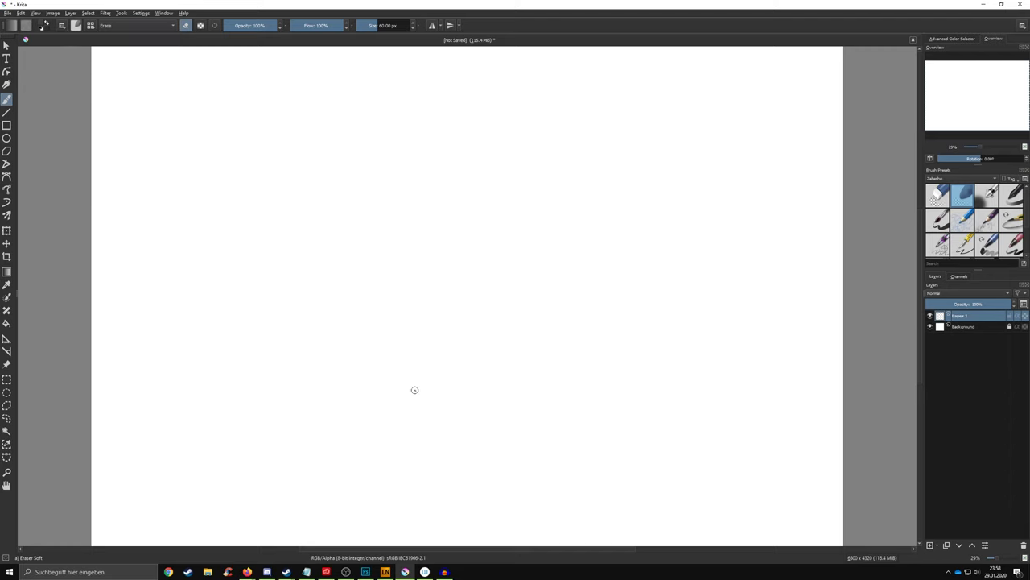
# - Switch back to Photoshop and bring up the Lazy Nezumi Pro window over the desk sketch
pyautogui.click(365, 571)
pyautogui.click(386, 572)
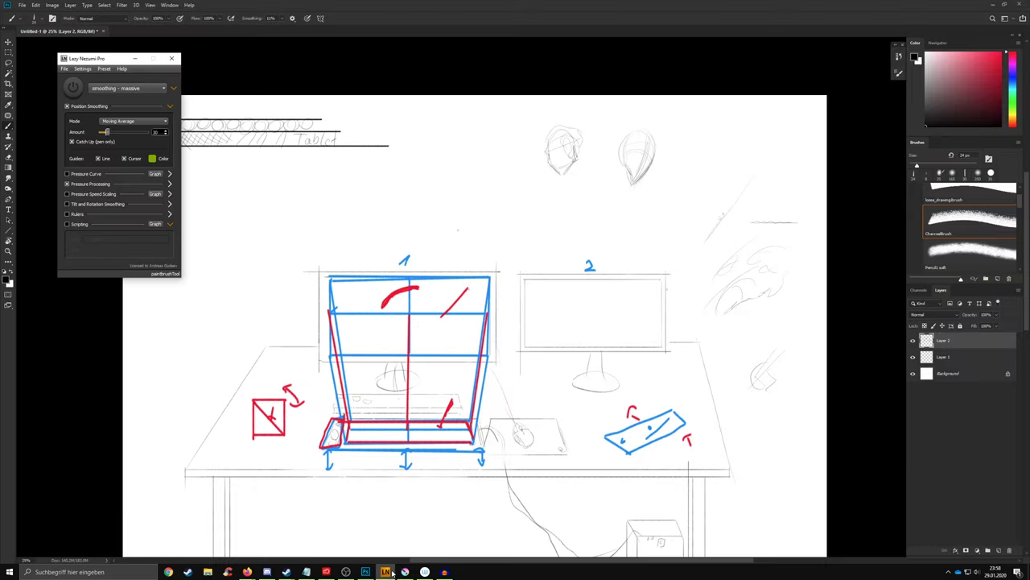
pyautogui.moveTo(111, 58); pyautogui.dragTo(169, 81)
pyautogui.click(365, 572)
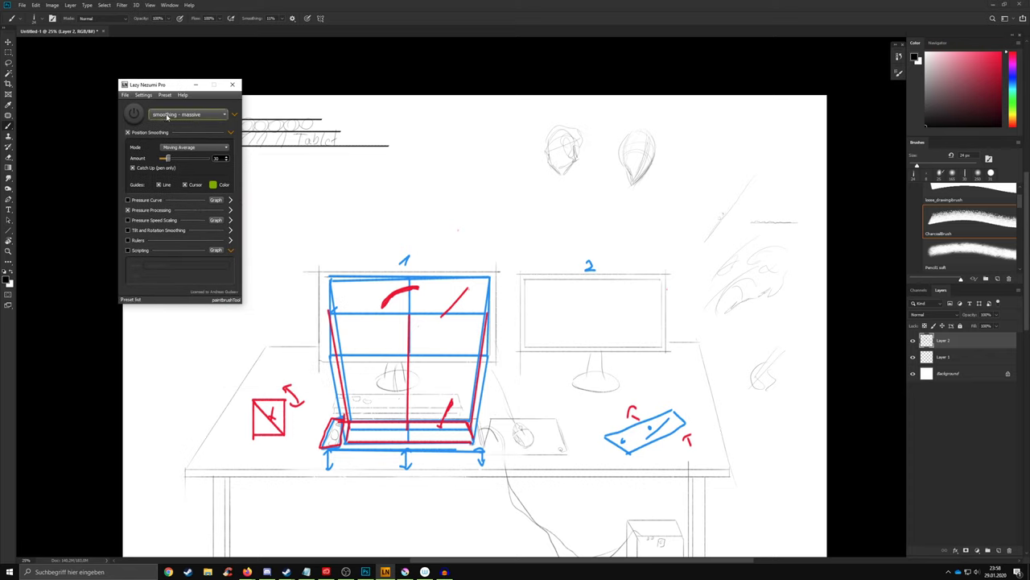
pyautogui.click(134, 115)
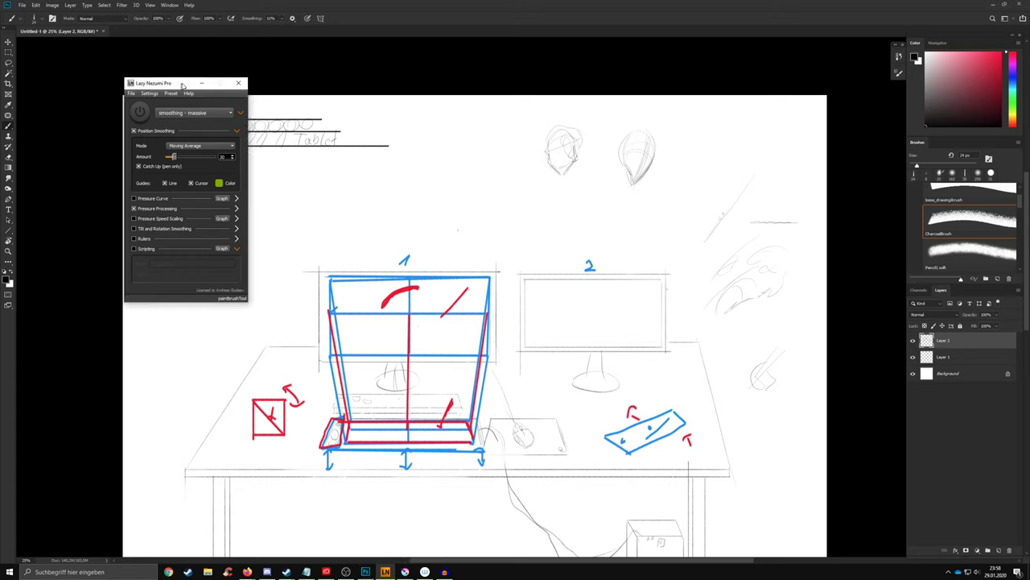
pyautogui.moveTo(177, 88); pyautogui.dragTo(231, 112)
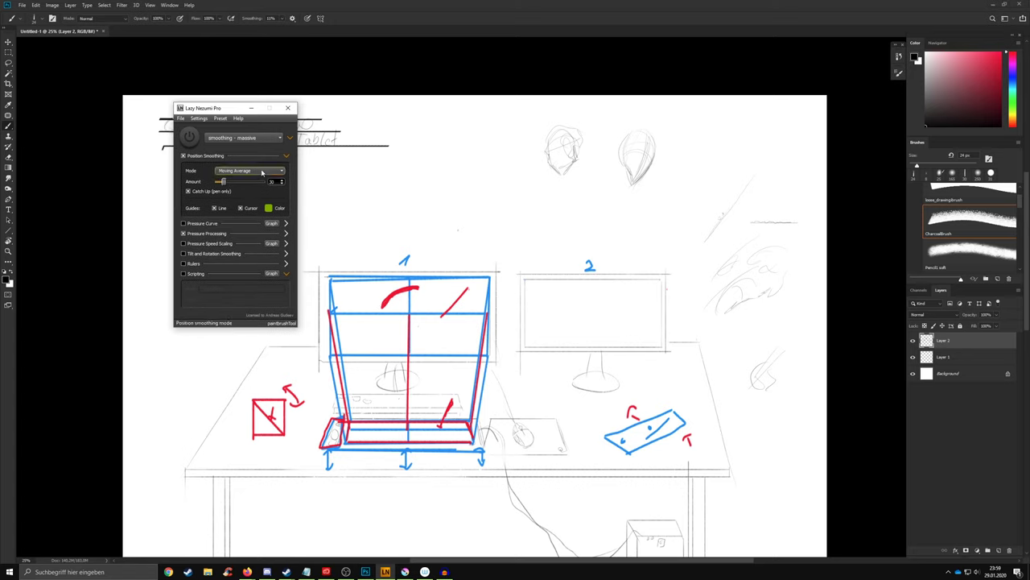
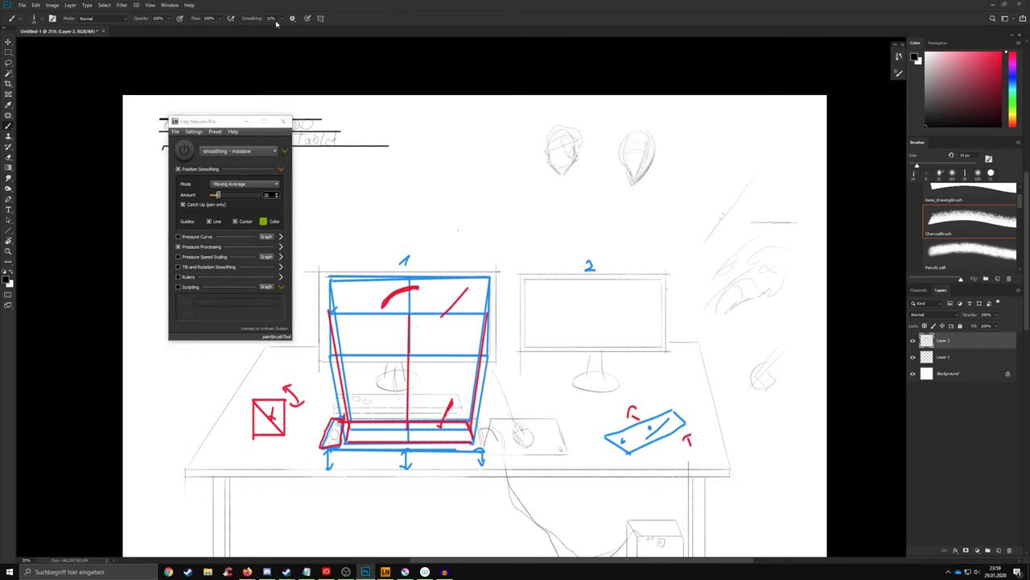
# - Load the "ruler - spiral sine" preset in Lazy Nezumi Pro and turn the plug-in on
pyautogui.click(252, 150)
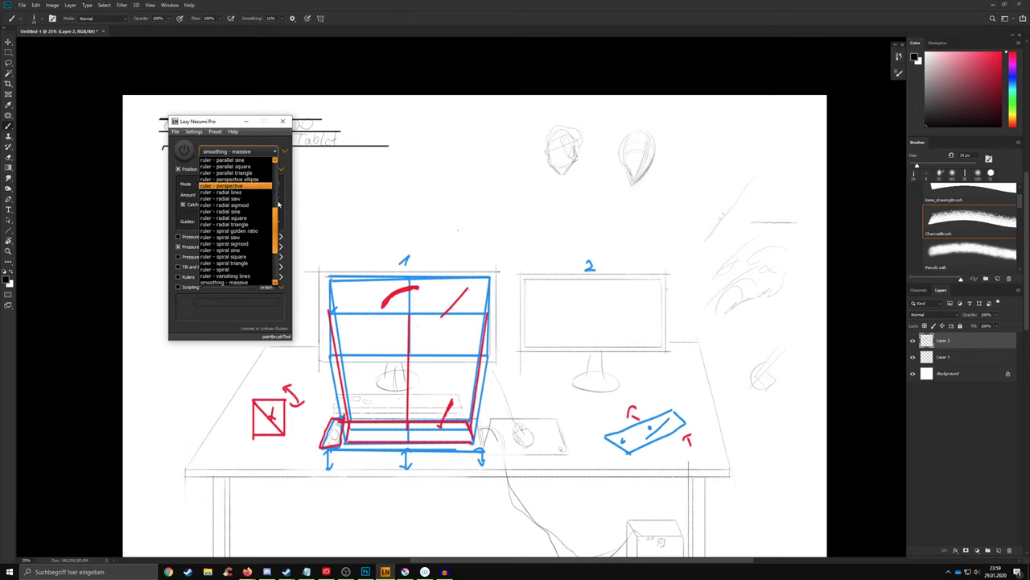
pyautogui.moveTo(277, 217); pyautogui.dragTo(277, 250)
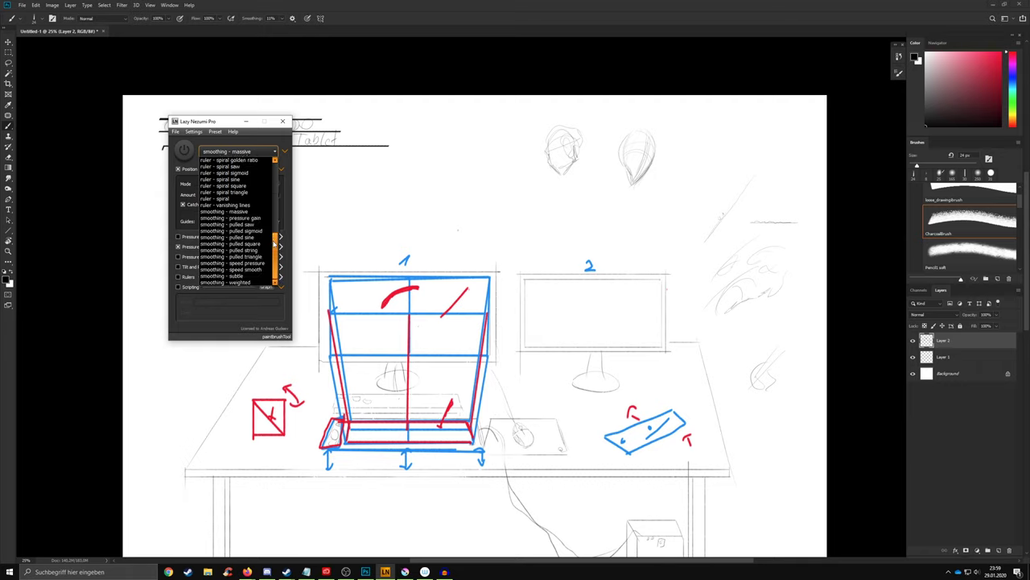
pyautogui.click(240, 179)
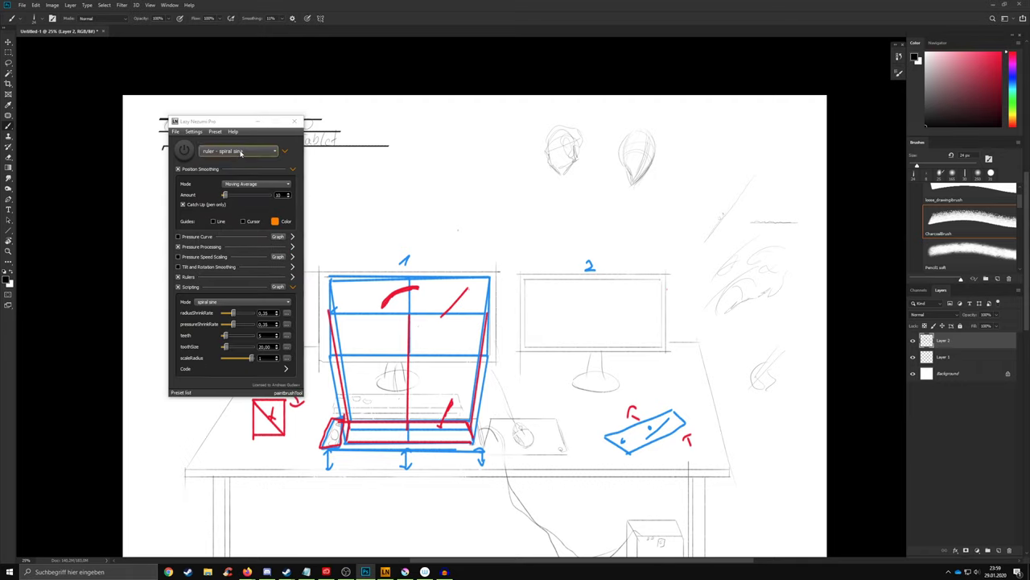
pyautogui.click(184, 151)
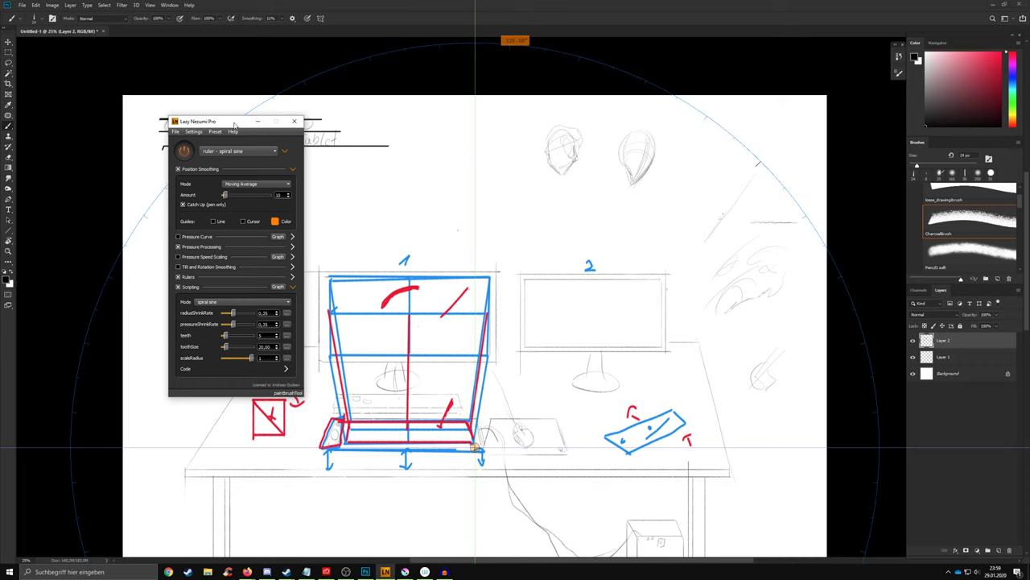
# - Draw a short arc over monitor 1 and a long wavy curve above both monitors with the spiral sine ruler
pyautogui.moveTo(234, 120); pyautogui.dragTo(153, 110)
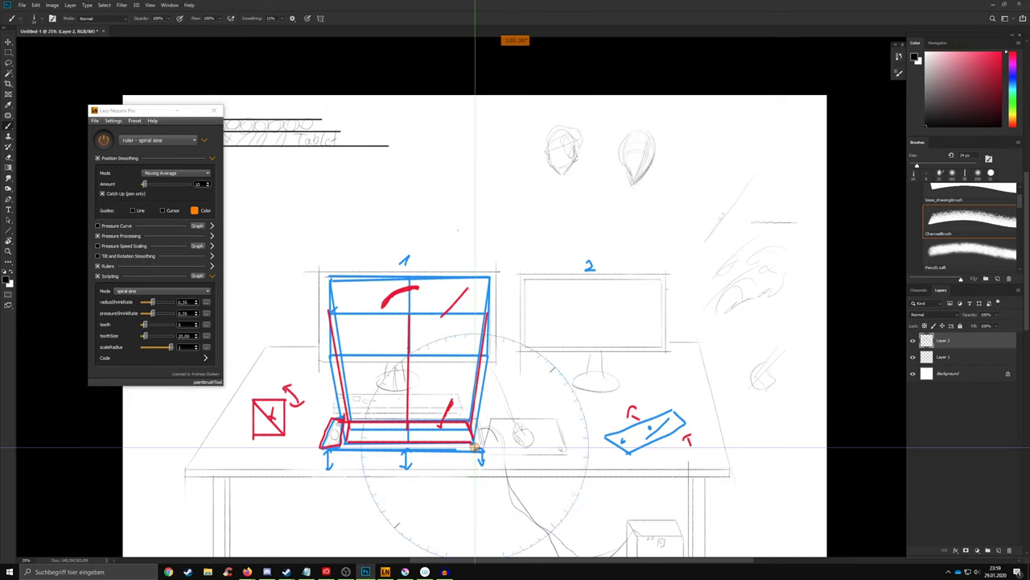
pyautogui.moveTo(360, 287)
pyautogui.mouseDown()
pyautogui.moveTo(334, 316)
pyautogui.moveTo(333, 363)
pyautogui.mouseUp()
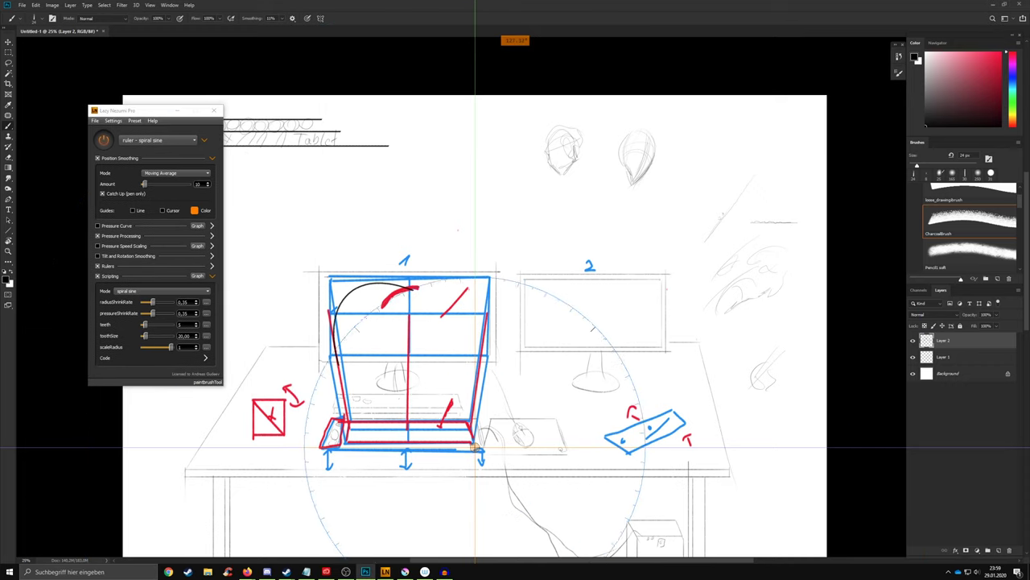
pyautogui.moveTo(298, 240)
pyautogui.mouseDown()
pyautogui.moveTo(367, 251)
pyautogui.moveTo(464, 174)
pyautogui.moveTo(588, 184)
pyautogui.moveTo(655, 335)
pyautogui.moveTo(704, 356)
pyautogui.moveTo(618, 300)
pyautogui.moveTo(406, 242)
pyautogui.moveTo(222, 256)
pyautogui.mouseUp()
# - Change the Lazy Nezumi Pro preset to "ruler - parallel square"
pyautogui.click(157, 140)
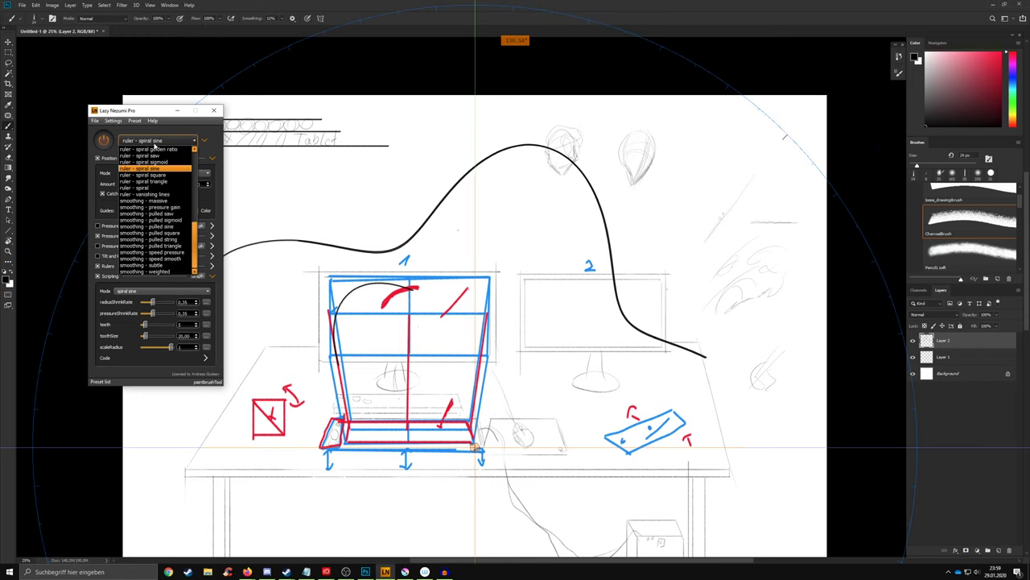
pyautogui.scroll(1, 166, 187)
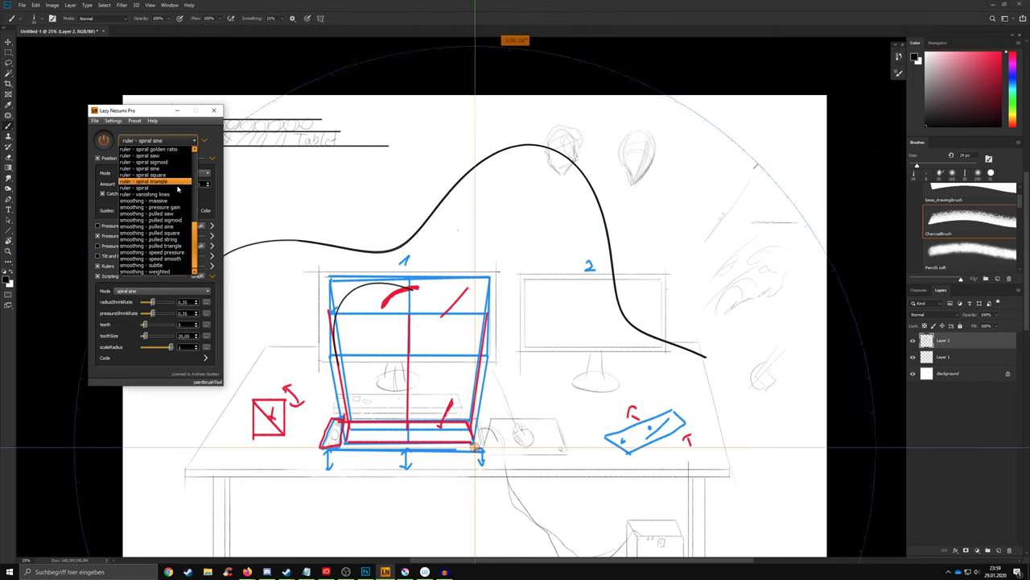
pyautogui.moveTo(197, 230); pyautogui.dragTo(192, 192)
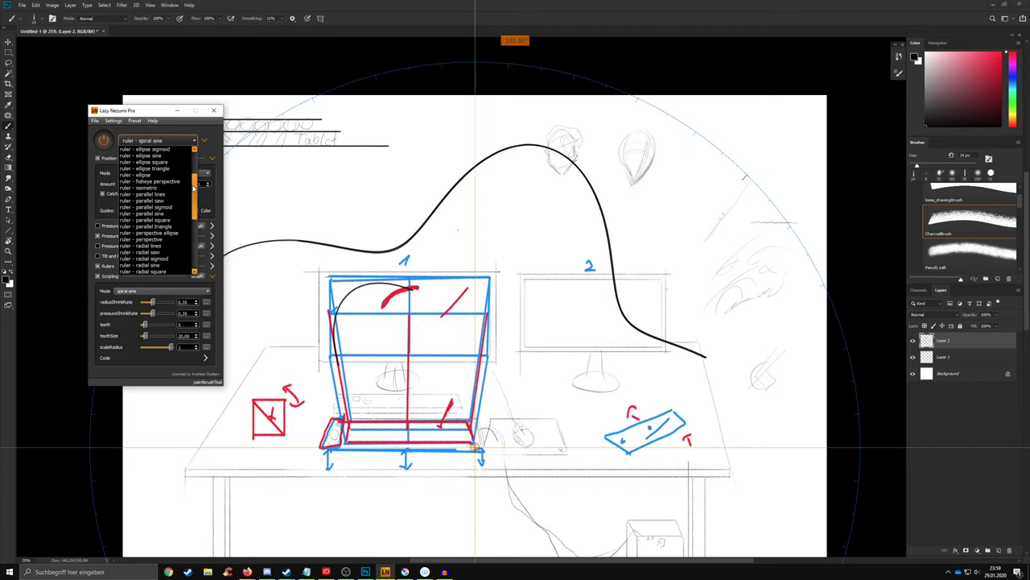
pyautogui.click(153, 220)
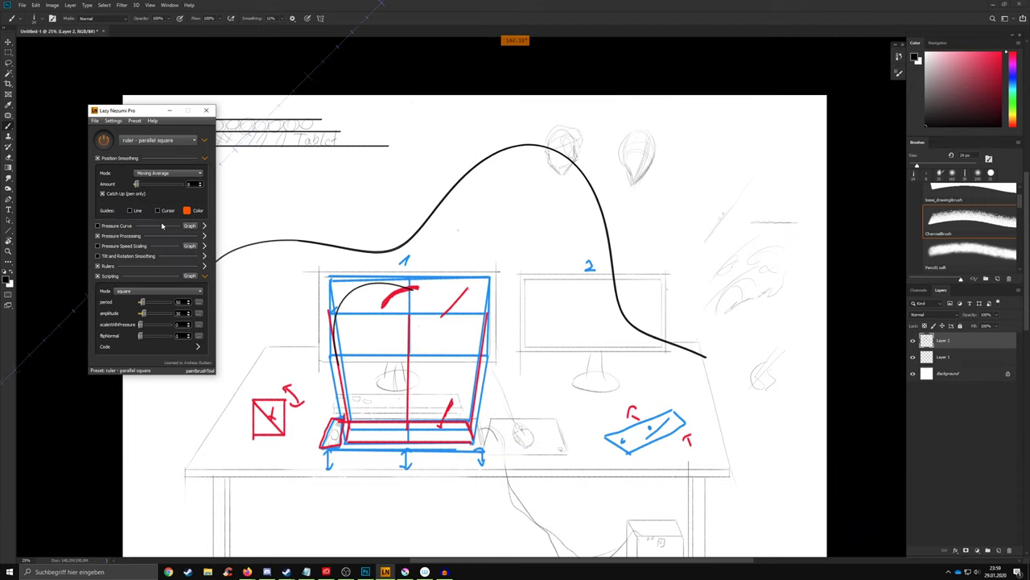
# - Draw three parallel diagonal zigzag strokes across the desk sketch and turn Lazy Nezumi Pro off
pyautogui.moveTo(482, 251)
pyautogui.mouseDown()
pyautogui.moveTo(246, 473)
pyautogui.moveTo(563, 165)
pyautogui.moveTo(463, 249)
pyautogui.moveTo(249, 475)
pyautogui.mouseUp()
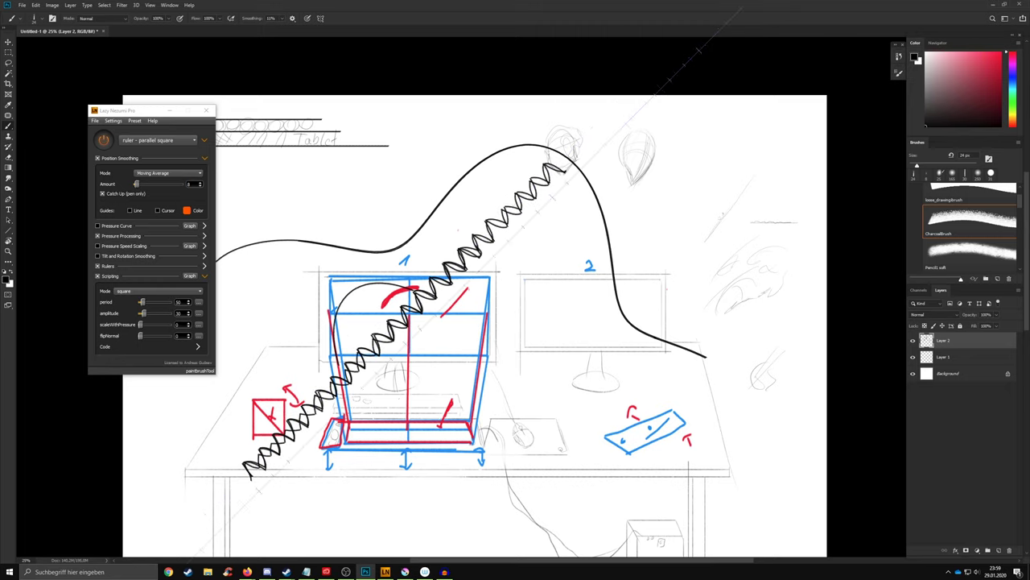
pyautogui.moveTo(501, 271)
pyautogui.mouseDown()
pyautogui.moveTo(325, 442)
pyautogui.moveTo(585, 188)
pyautogui.mouseUp()
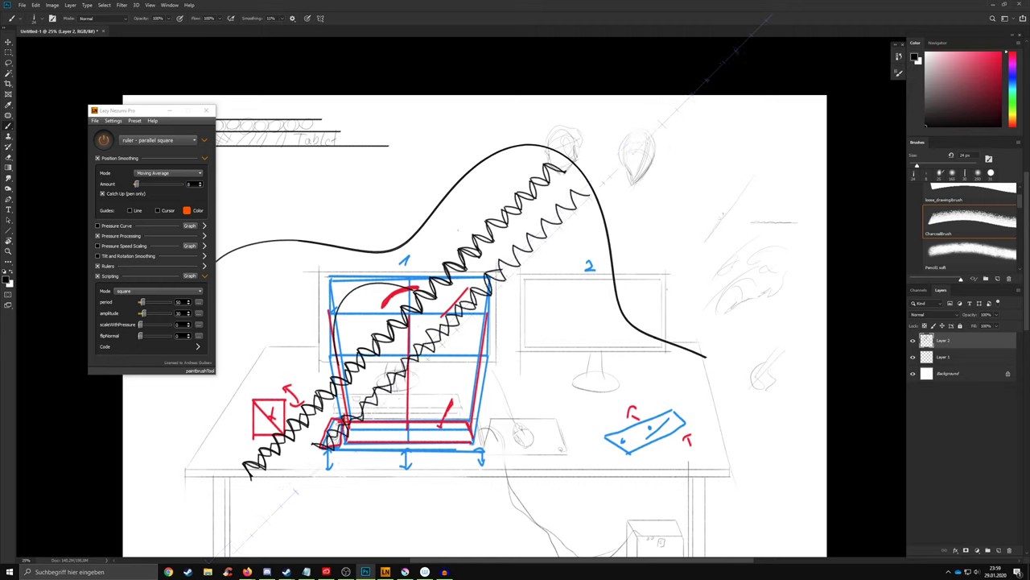
pyautogui.moveTo(590, 252); pyautogui.dragTo(385, 439)
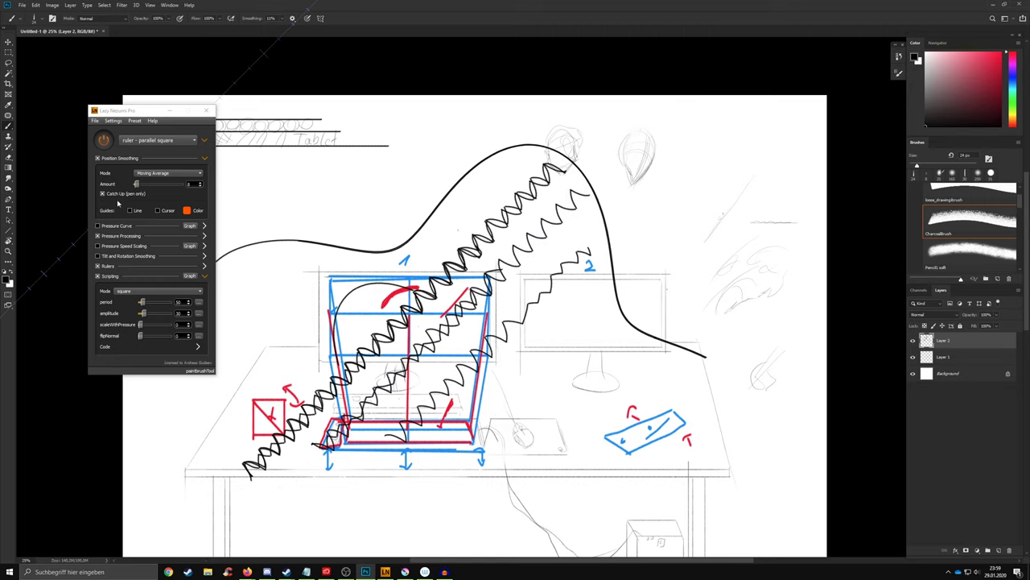
pyautogui.click(105, 142)
pyautogui.moveTo(172, 112); pyautogui.dragTo(137, 100)
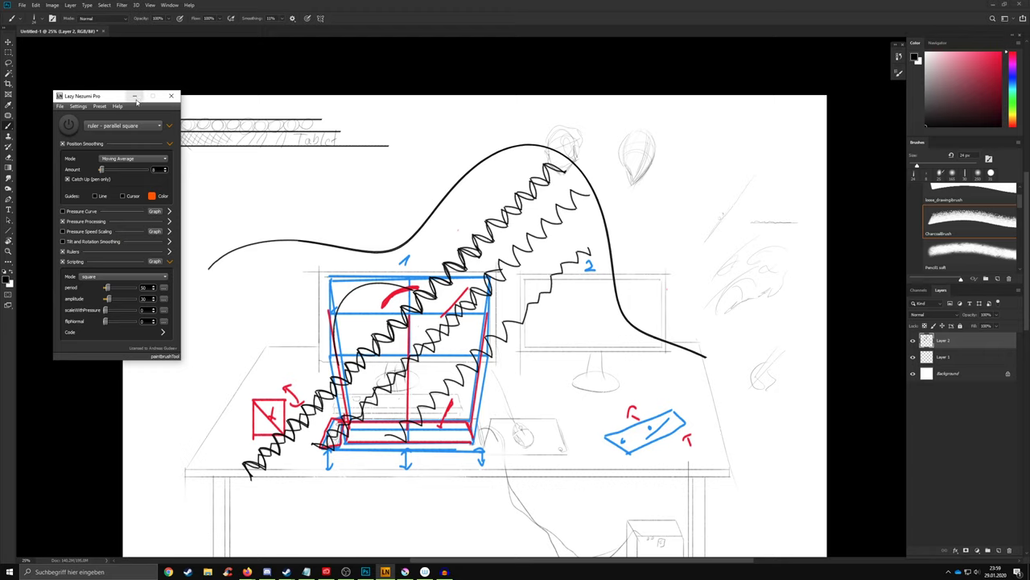
# - Minimize the Lazy Nezumi Pro window and switch to Firefox
pyautogui.click(145, 74)
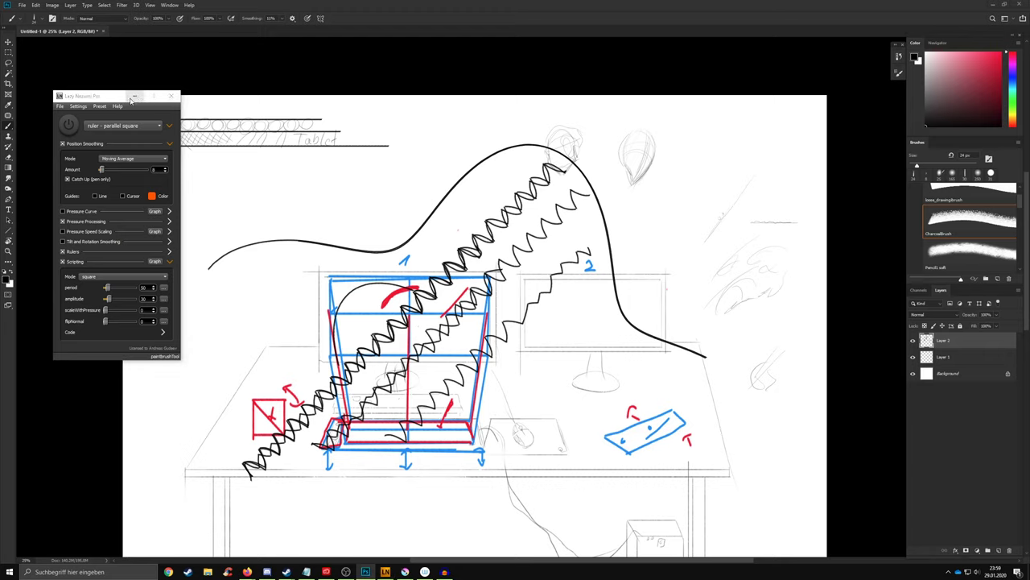
pyautogui.click(133, 97)
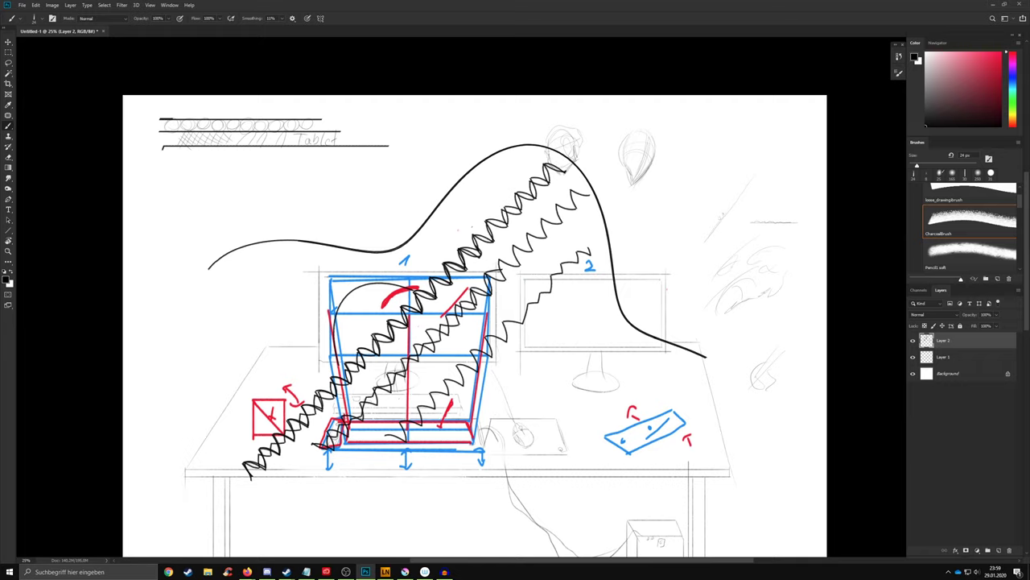
pyautogui.hotkey('alt', 'Tab')
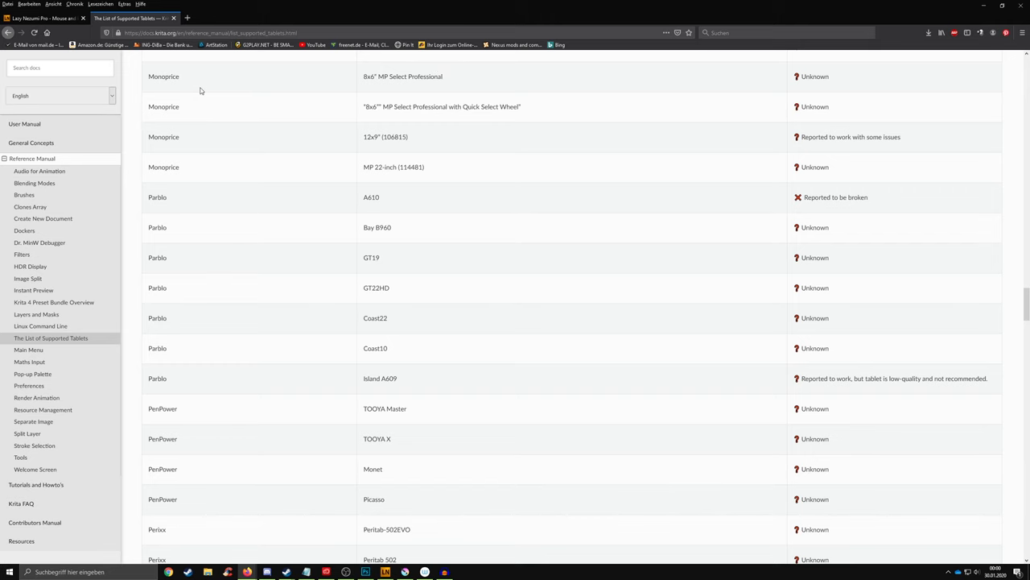
# - Look over the Lazy Nezumi Pro homepage, from its introduction to the Position Smoothing and pressure features
pyautogui.click(65, 19)
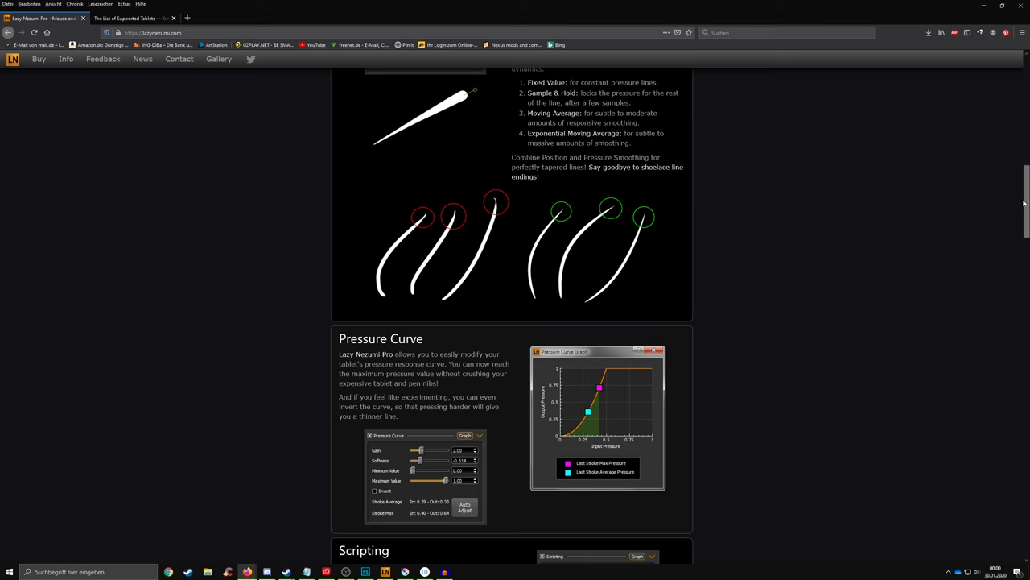
pyautogui.scroll(5, 1029, 203)
pyautogui.scroll(7, 926, 145)
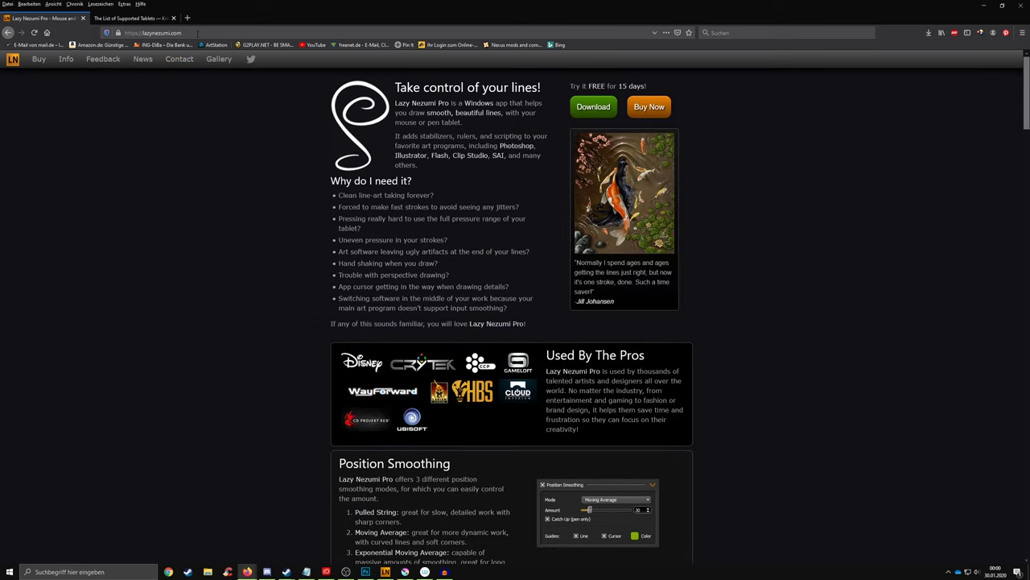
pyautogui.scroll(-3, 532, 342)
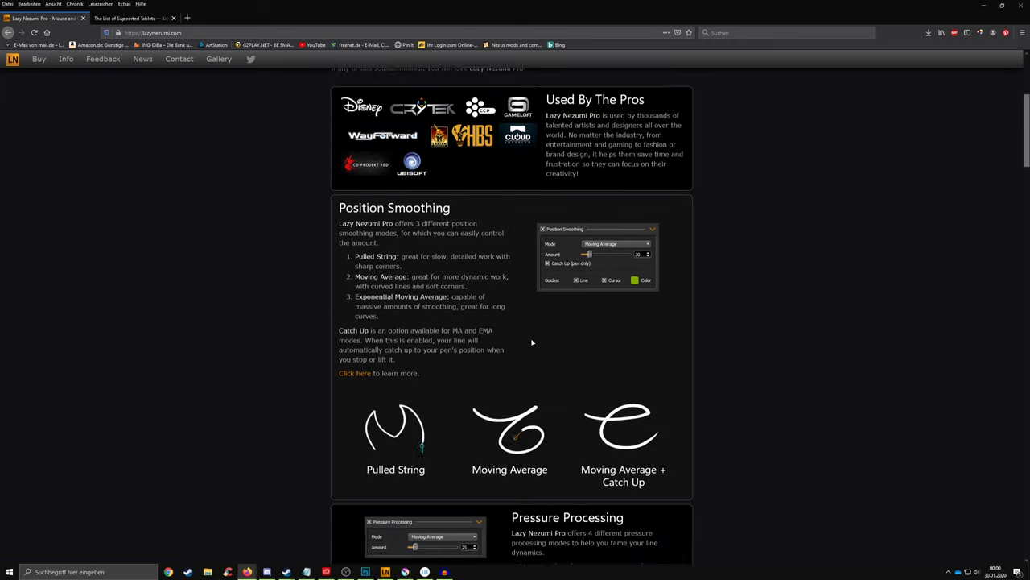
pyautogui.scroll(-5, 532, 342)
pyautogui.scroll(8, 633, 341)
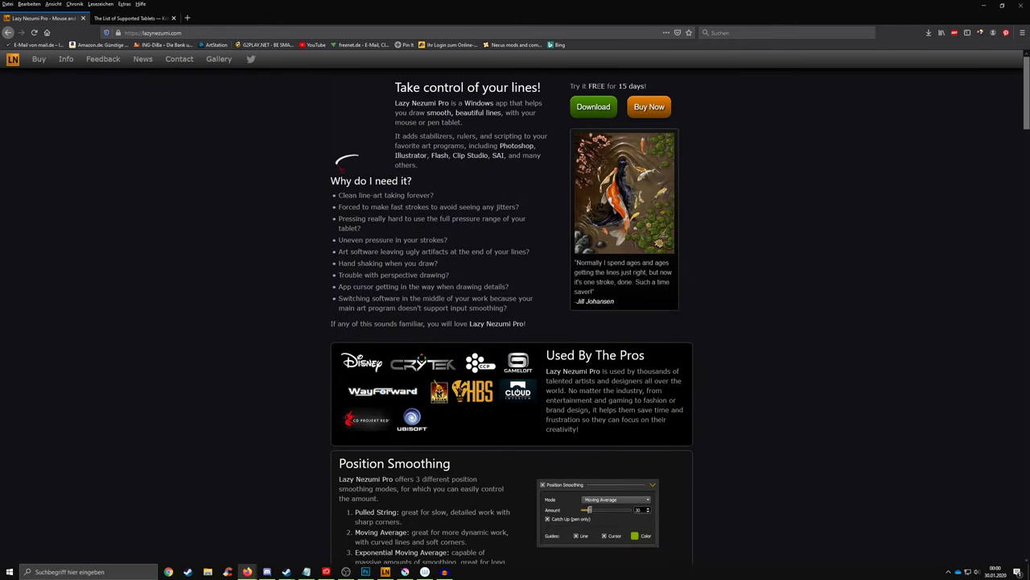
# - Open the Lazy Nezumi Pro purchase page and review its euro price and licensing questions
pyautogui.click(649, 107)
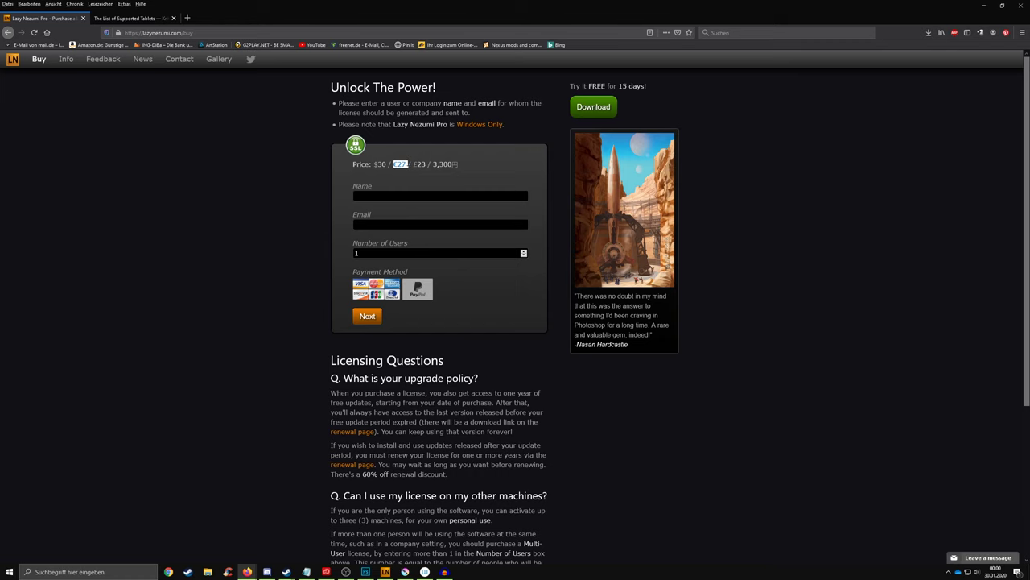
pyautogui.scroll(-3, 658, 349)
pyautogui.scroll(-2, 672, 282)
pyautogui.scroll(5, 671, 282)
# - Switch to Krita's List of Supported Tablets and go to the beginning of the table
pyautogui.click(117, 20)
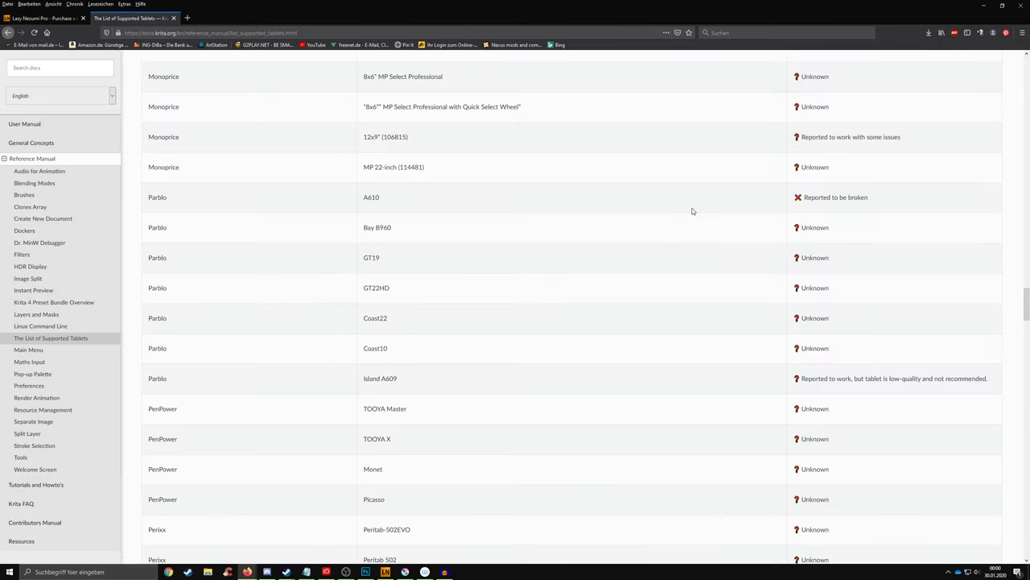
pyautogui.middleClick(948, 320)
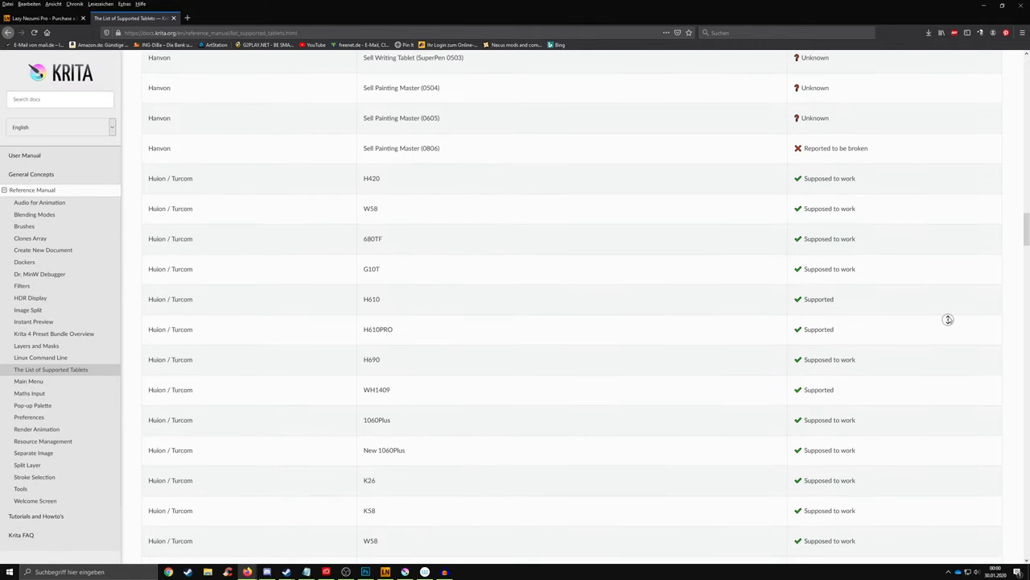
pyautogui.middleClick(883, 171)
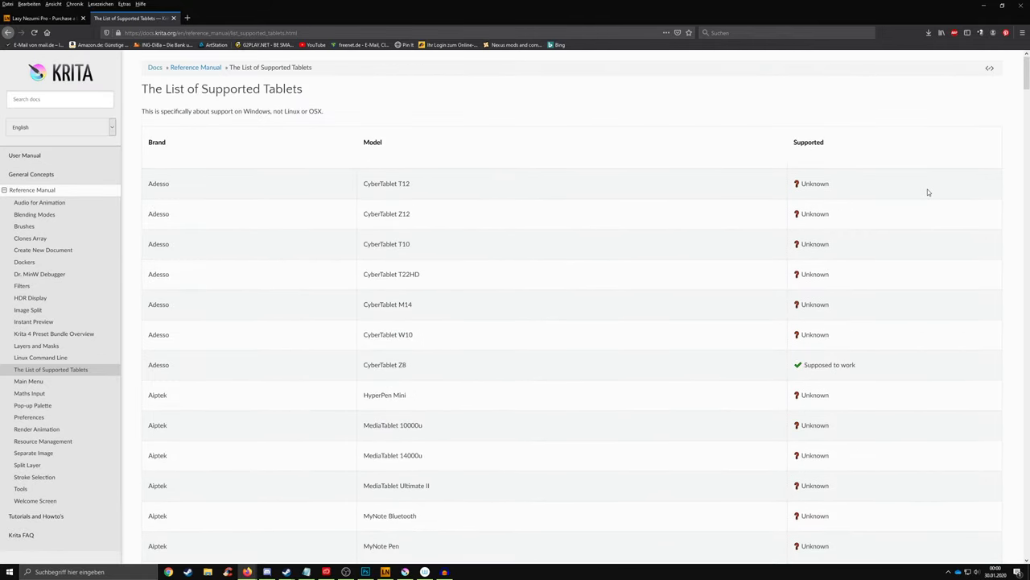
pyautogui.middleClick(928, 191)
# - Browse the Adesso, Aiptek, Artisul and Bosto entries in the supported tablets list and return to the table's header
pyautogui.middleClick(696, 271)
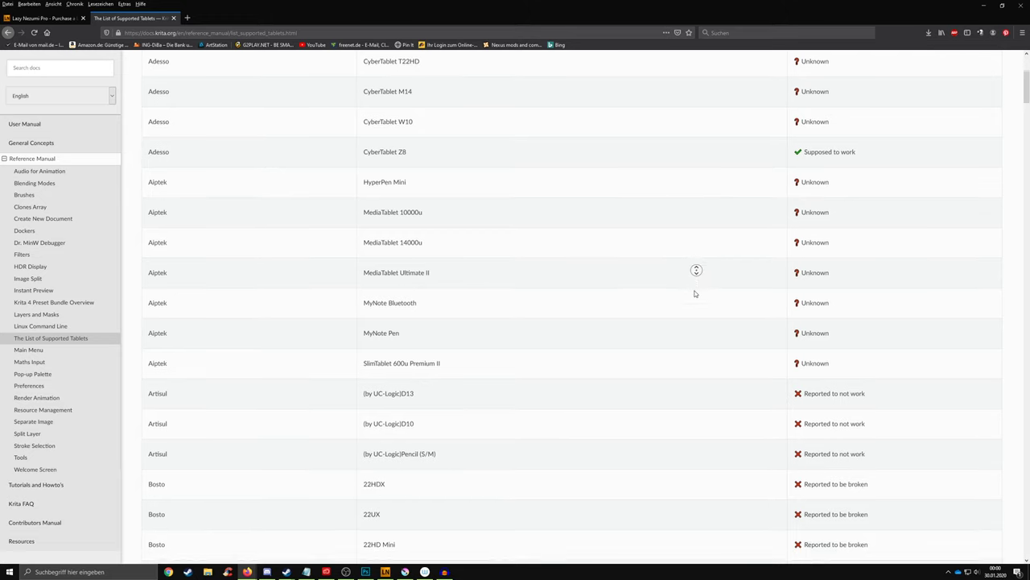
pyautogui.middleClick(693, 260)
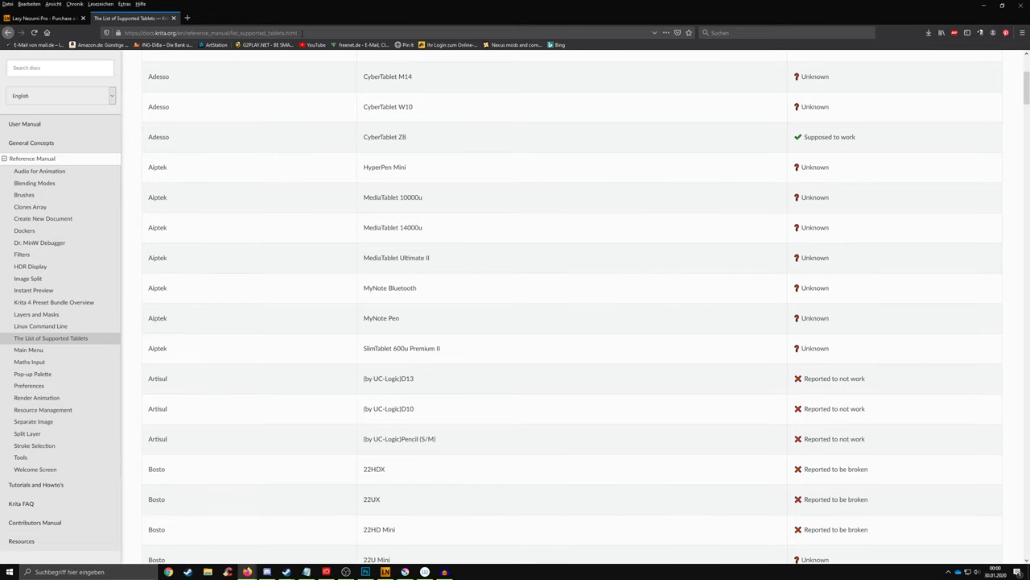
pyautogui.middleClick(615, 223)
pyautogui.middleClick(661, 255)
pyautogui.middleClick(635, 245)
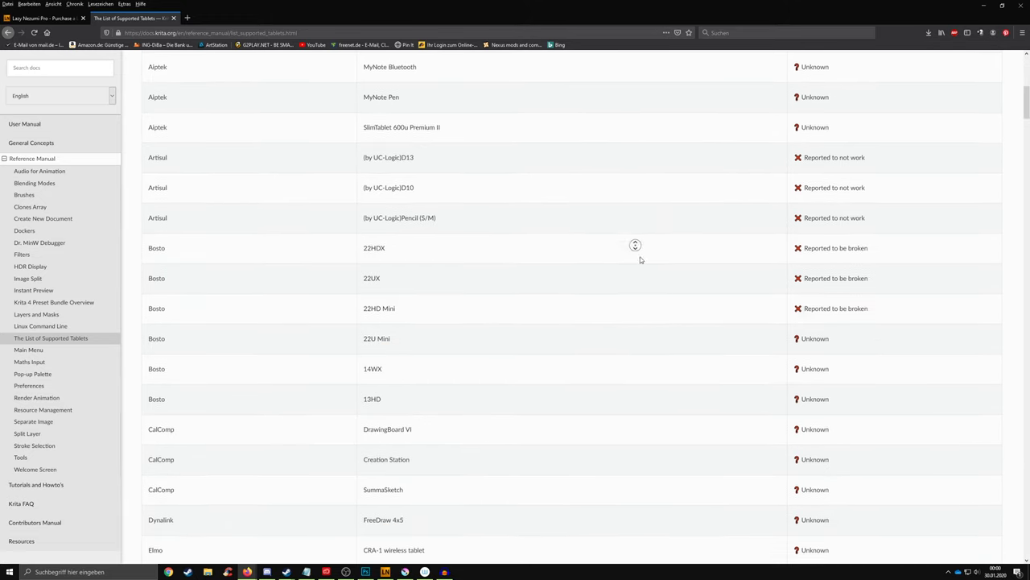
pyautogui.middleClick(644, 280)
pyautogui.middleClick(633, 325)
pyautogui.middleClick(563, 241)
pyautogui.middleClick(571, 262)
pyautogui.middleClick(677, 223)
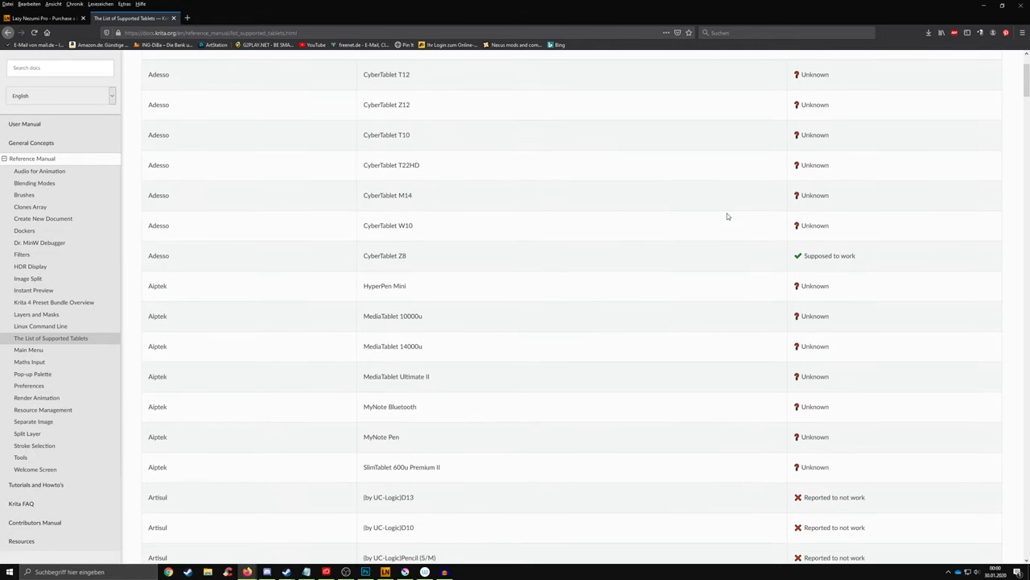
pyautogui.scroll(3, 522, 205)
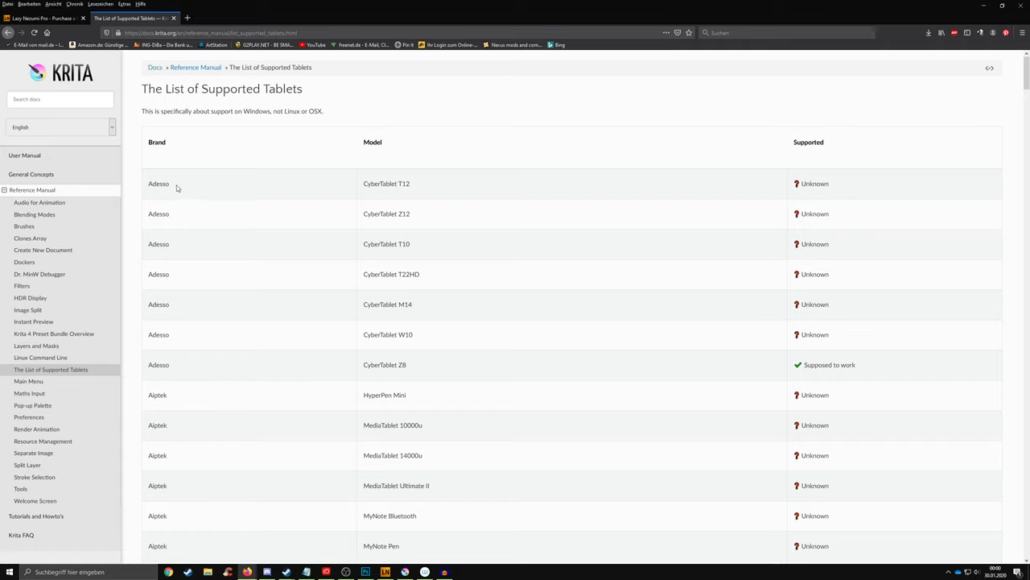
# - Highlight the Brand, Model and Supported column headings along with the Adesso CyberTablet T12 example
pyautogui.moveTo(177, 187); pyautogui.dragTo(153, 185)
pyautogui.moveTo(166, 144); pyautogui.dragTo(144, 146)
pyautogui.moveTo(361, 143); pyautogui.dragTo(394, 144)
pyautogui.moveTo(367, 183); pyautogui.dragTo(496, 190)
pyautogui.moveTo(796, 144); pyautogui.dragTo(826, 146)
# - Find the Huion / Turcom entries and highlight the H420's brand, model and support status
pyautogui.middleClick(593, 159)
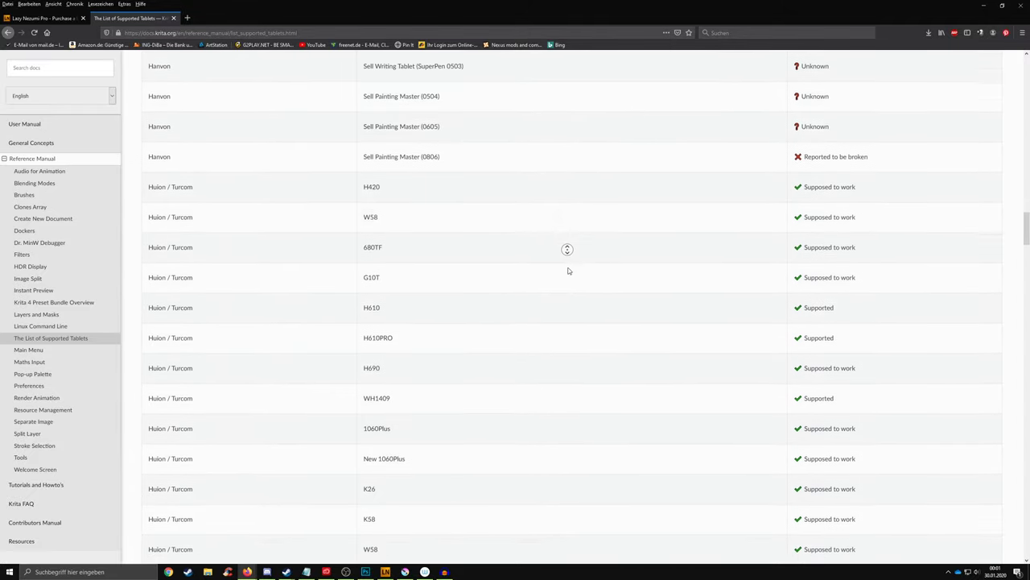
pyautogui.moveTo(161, 157); pyautogui.dragTo(294, 164)
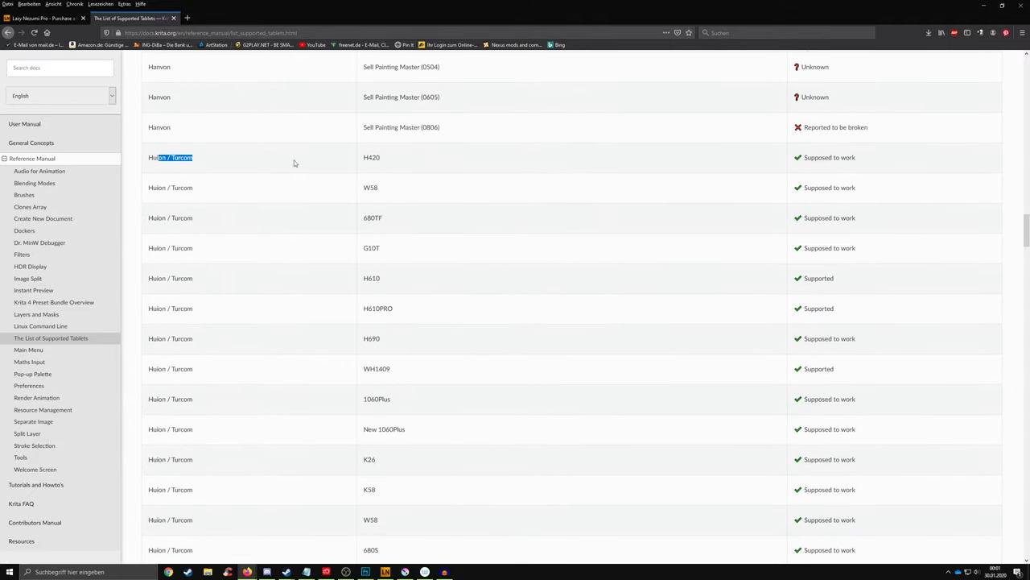
pyautogui.moveTo(364, 162); pyautogui.dragTo(382, 163)
pyautogui.click(447, 165)
pyautogui.moveTo(805, 158); pyautogui.dragTo(859, 164)
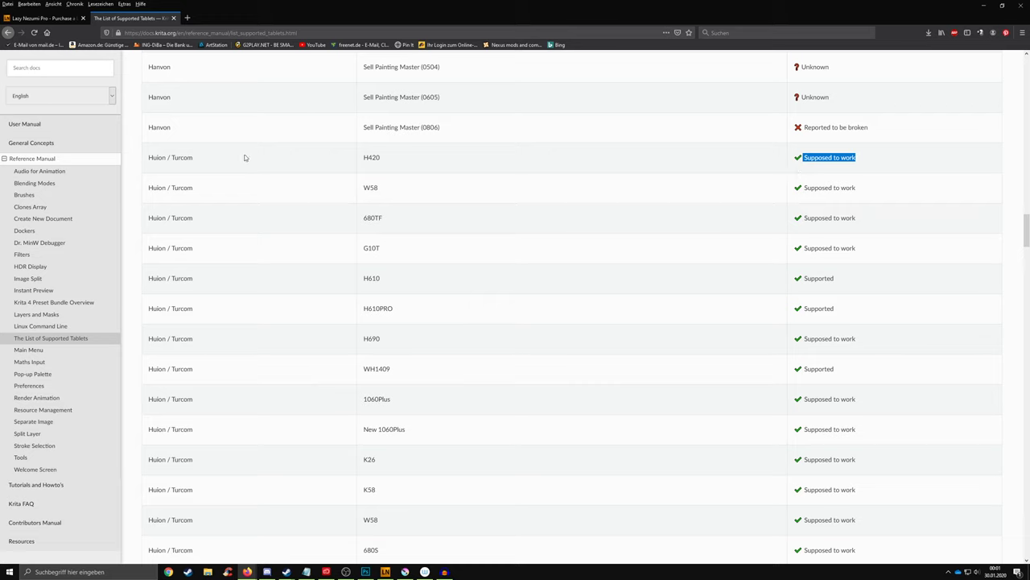
# - Find the Wacom entries and highlight their support statuses, starting with the Intuos Comic
pyautogui.scroll(-10, 457, 157)
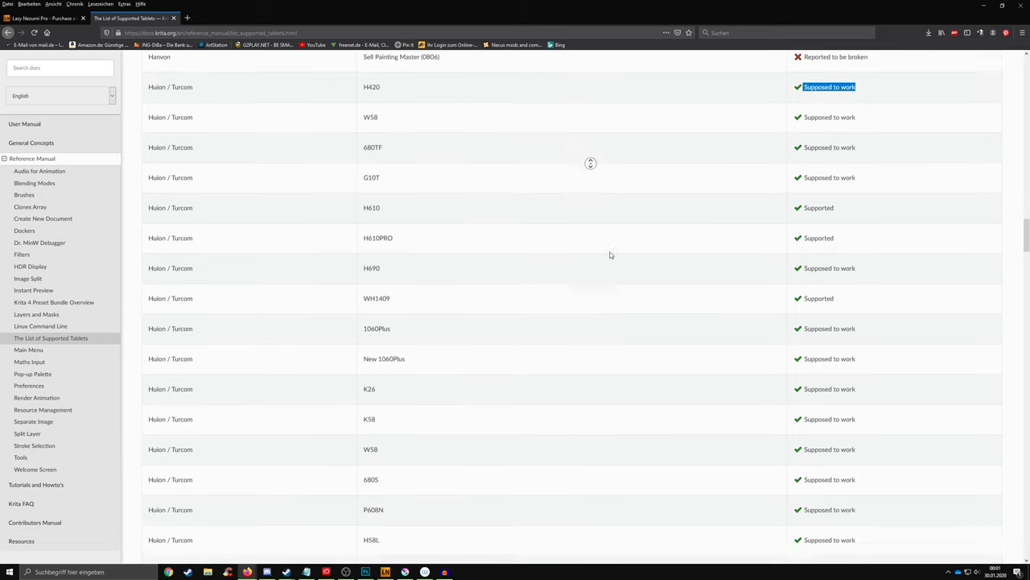
pyautogui.middleClick(508, 243)
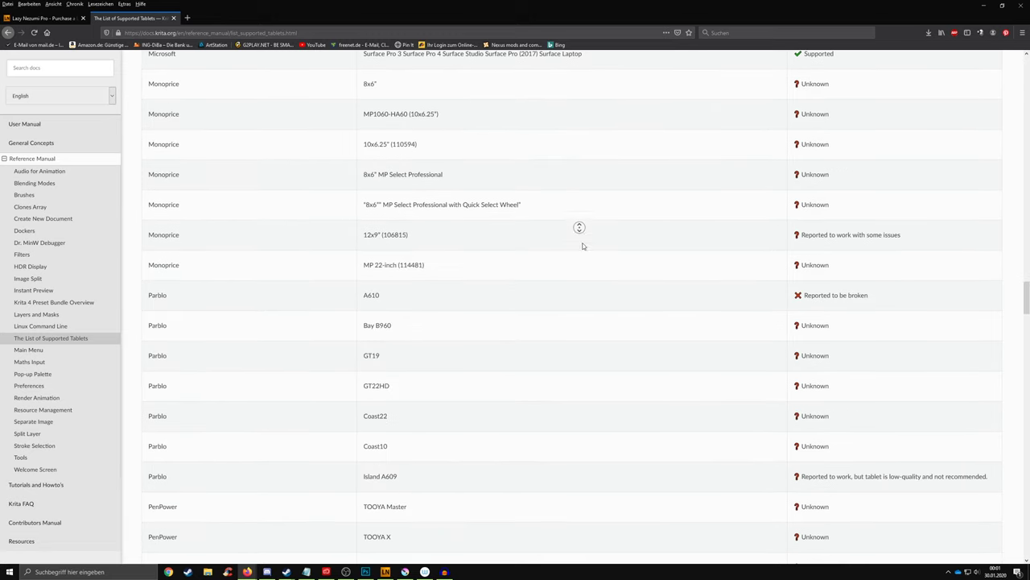
pyautogui.middleClick(586, 230)
pyautogui.middleClick(552, 262)
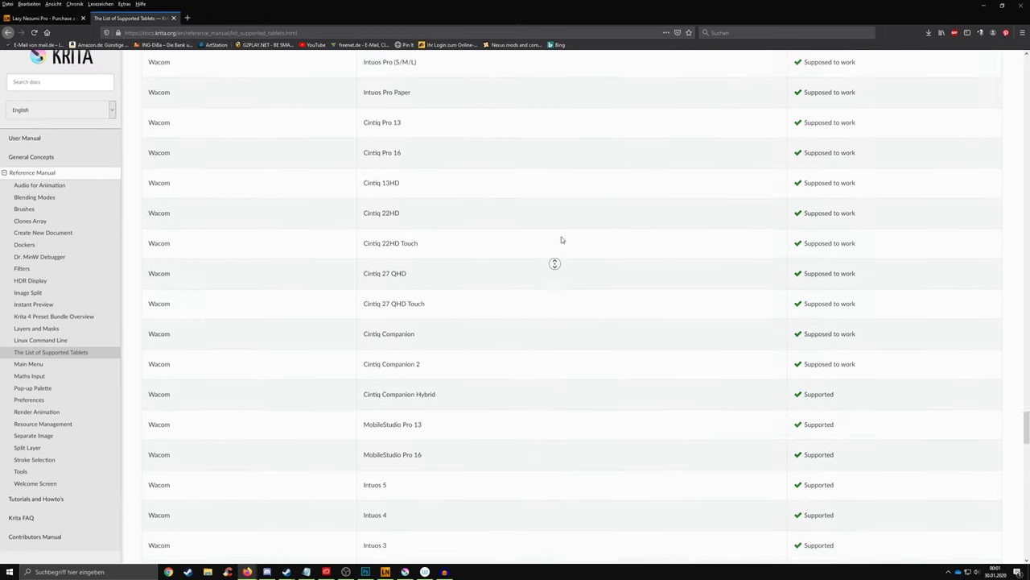
pyautogui.moveTo(795, 80); pyautogui.dragTo(873, 91)
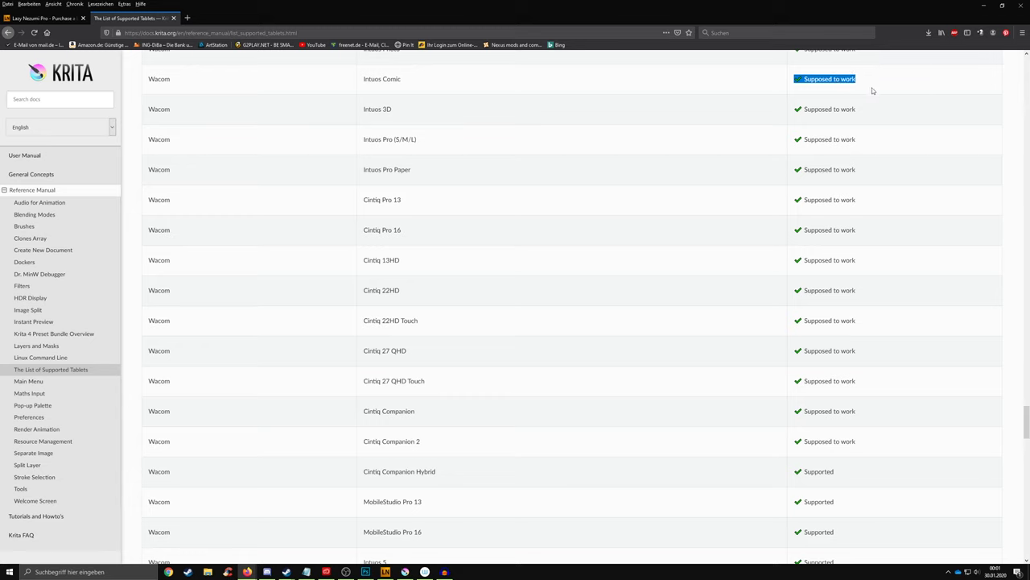
pyautogui.scroll(-8, 802, 201)
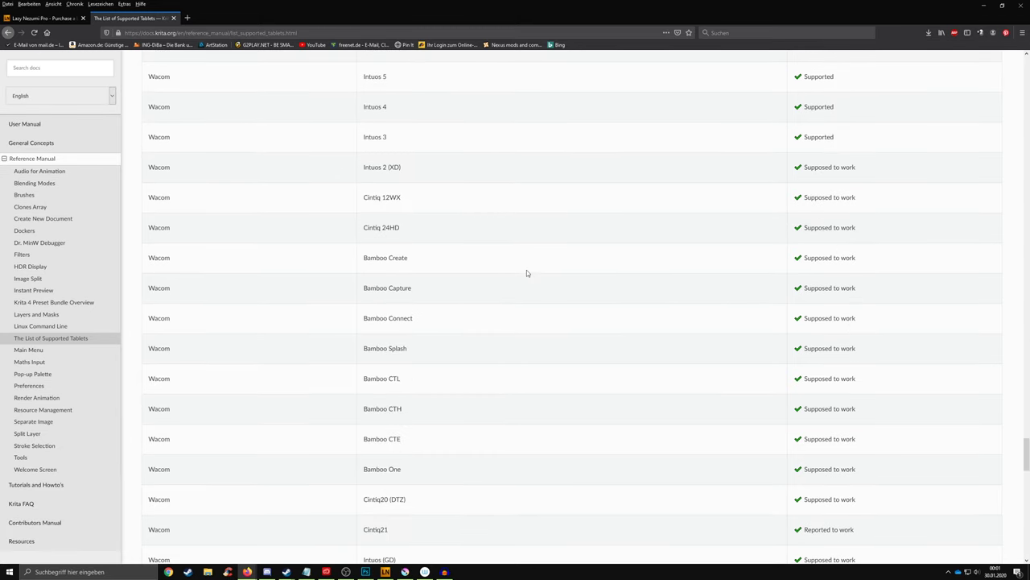
pyautogui.moveTo(855, 338); pyautogui.dragTo(777, 73)
# - Check the XP Pen entries, highlighting the Star G540 Game Play and the Star 05 Wireless with its Star 04 driver note
pyautogui.middleClick(582, 170)
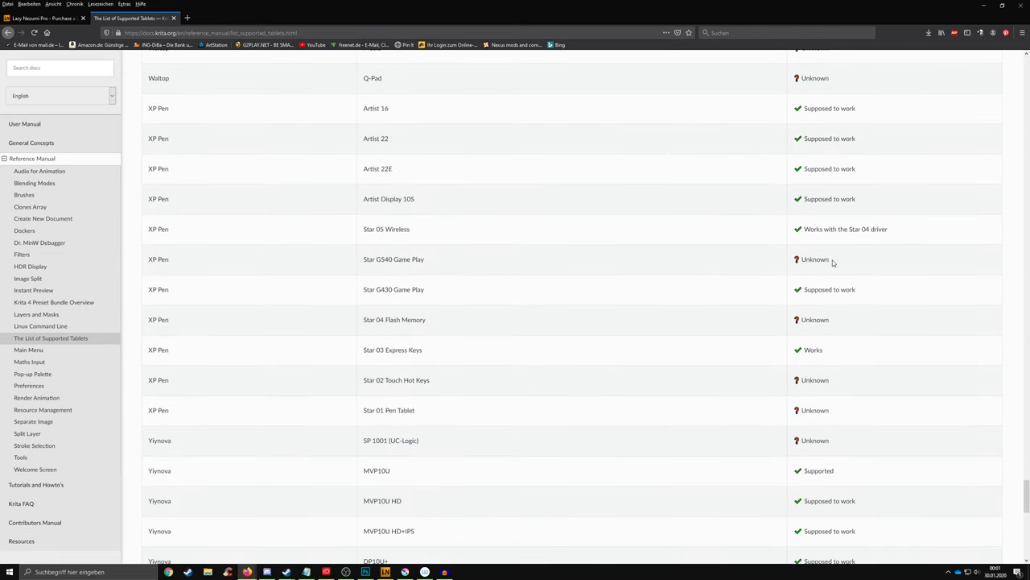
pyautogui.moveTo(833, 262); pyautogui.dragTo(784, 263)
pyautogui.moveTo(424, 259); pyautogui.dragTo(360, 263)
pyautogui.moveTo(891, 265); pyautogui.dragTo(781, 264)
pyautogui.click(797, 233)
pyautogui.moveTo(365, 230); pyautogui.dragTo(412, 230)
pyautogui.moveTo(849, 229); pyautogui.dragTo(889, 230)
pyautogui.click(378, 229)
# - Find the Ugee entries and highlight the M1000L's brand, model and support status
pyautogui.middleClick(875, 250)
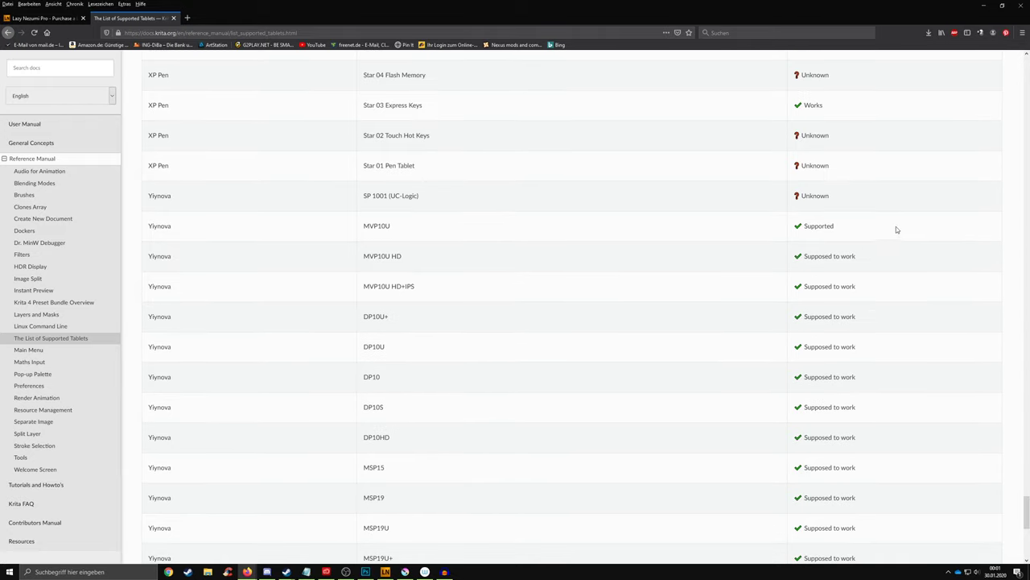
pyautogui.scroll(-5, 896, 226)
pyautogui.middleClick(899, 311)
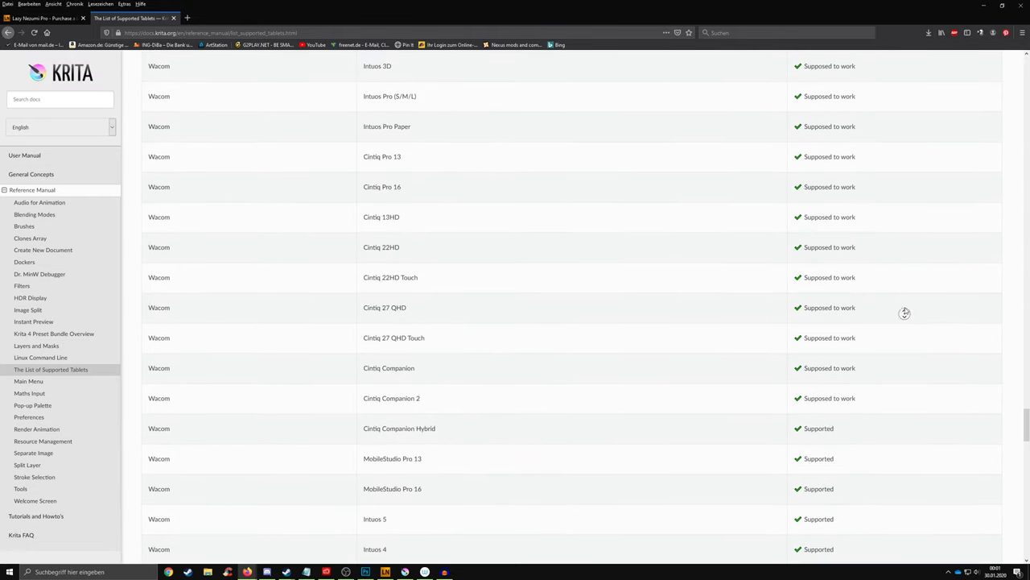
pyautogui.click(921, 285)
pyautogui.moveTo(879, 183); pyautogui.dragTo(794, 182)
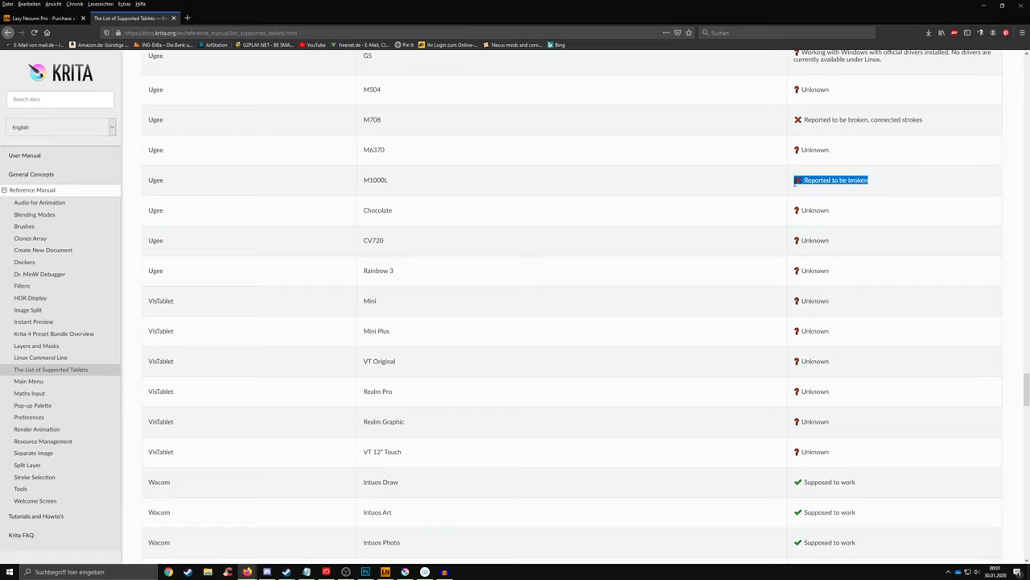
pyautogui.doubleClick(155, 181)
pyautogui.click(364, 181)
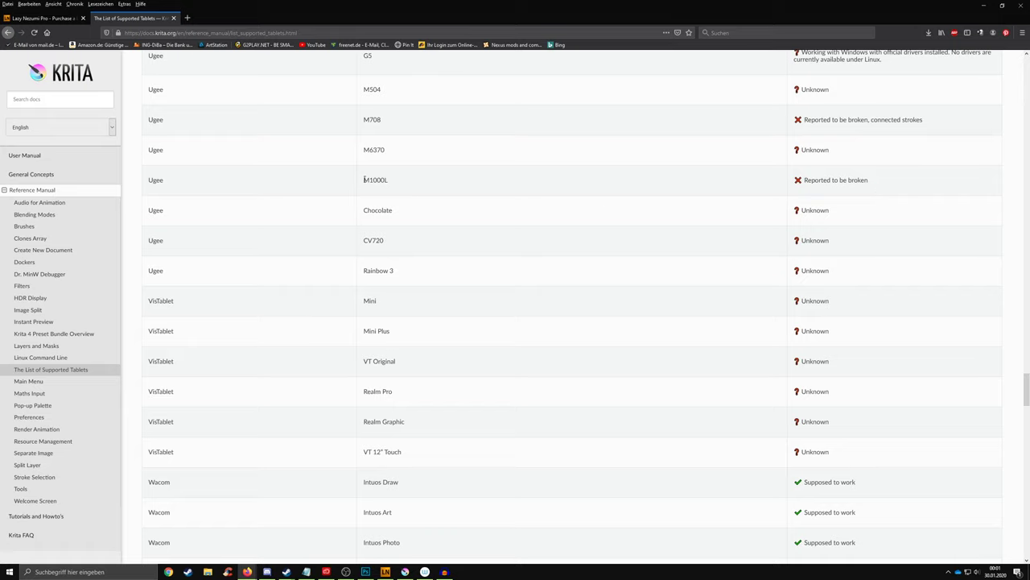
pyautogui.moveTo(364, 180); pyautogui.dragTo(389, 181)
pyautogui.moveTo(892, 181); pyautogui.dragTo(788, 186)
# - Browse the supported tablets list back to its start and on down to the Genius EasyPen entries
pyautogui.scroll(10, 617, 310)
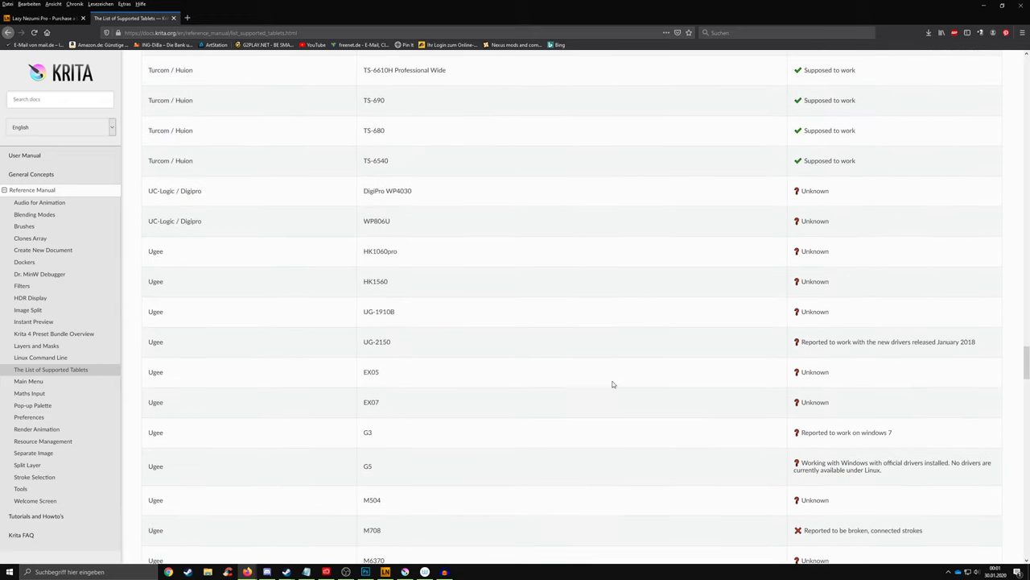
pyautogui.scroll(5, 636, 338)
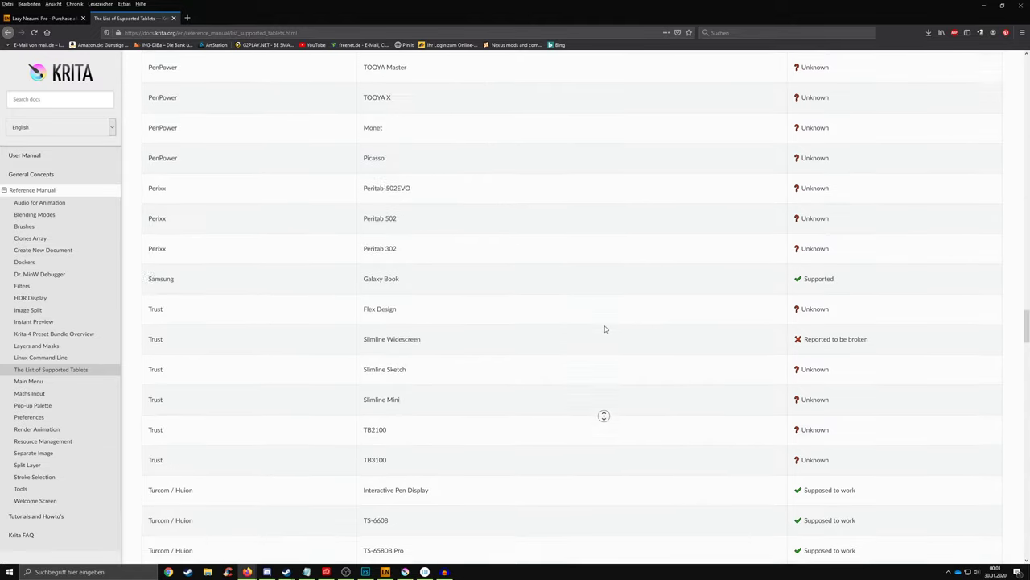
pyautogui.scroll(5, 614, 385)
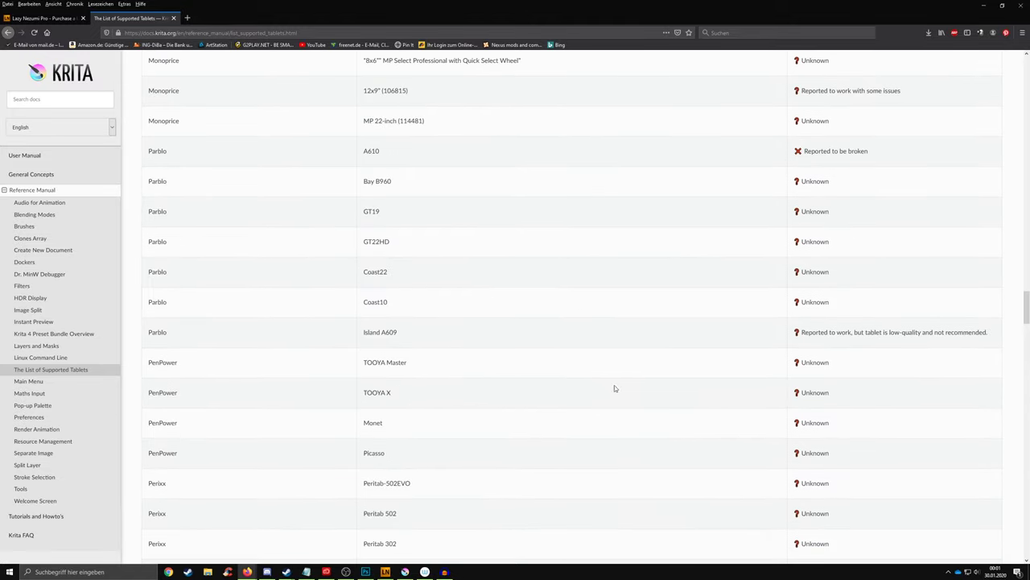
pyautogui.middleClick(687, 407)
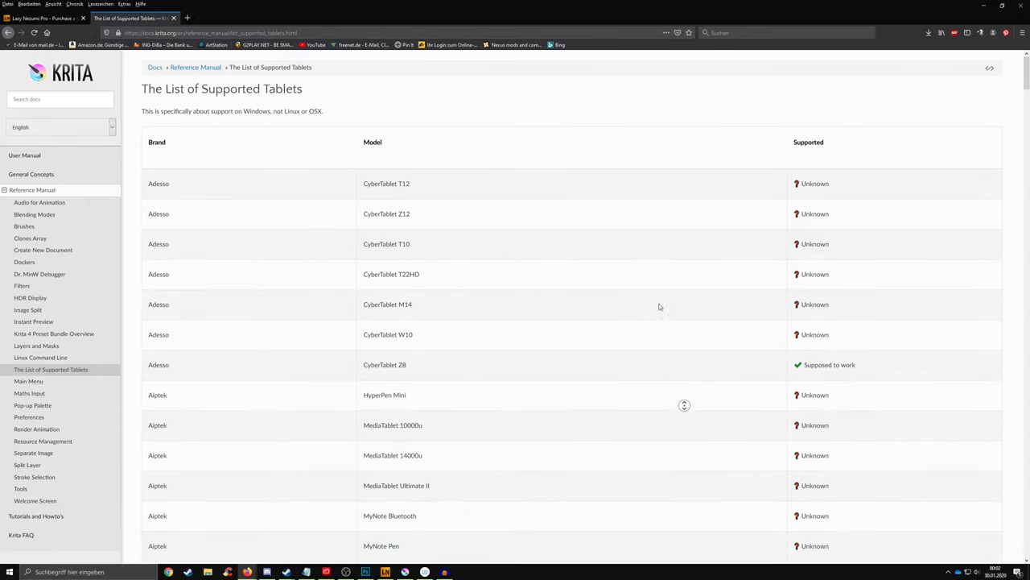
pyautogui.middleClick(658, 306)
pyautogui.scroll(-15, 636, 314)
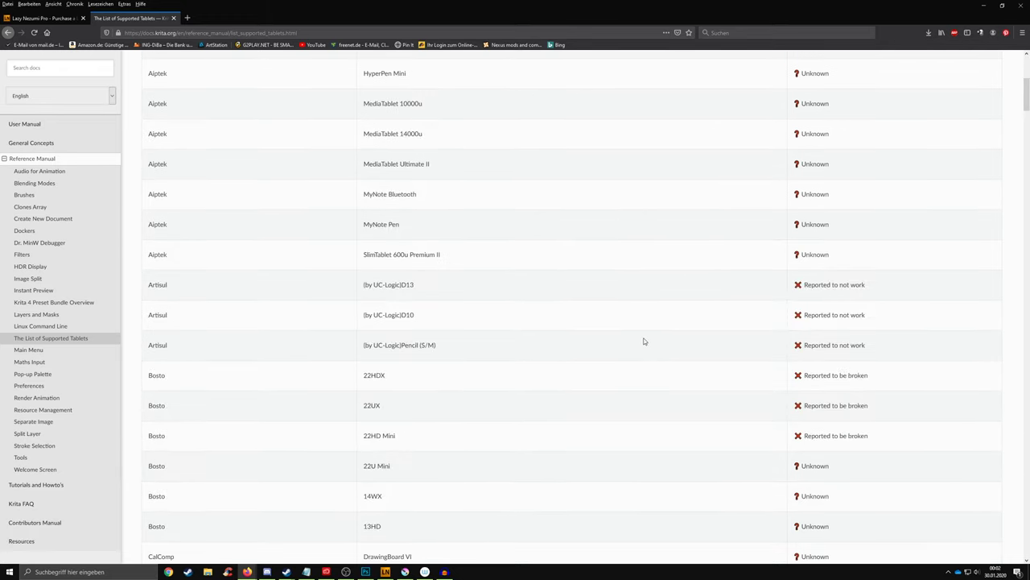
pyautogui.middleClick(622, 288)
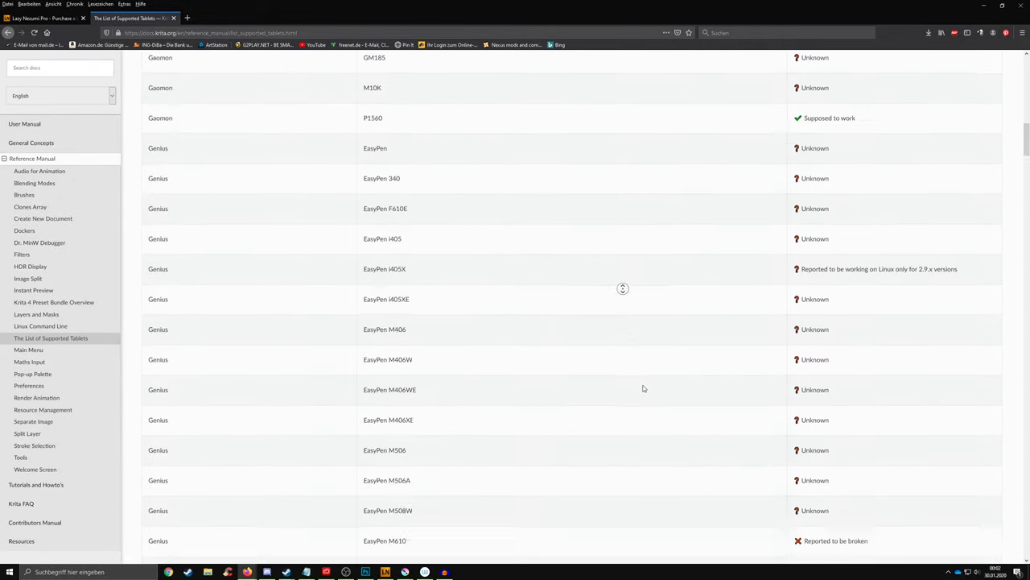
# - Browse the supported tablets list from the Genius entries through Ugee, Wacom and XP Pen down to the Yiynova models
pyautogui.middleClick(655, 318)
pyautogui.middleClick(655, 318)
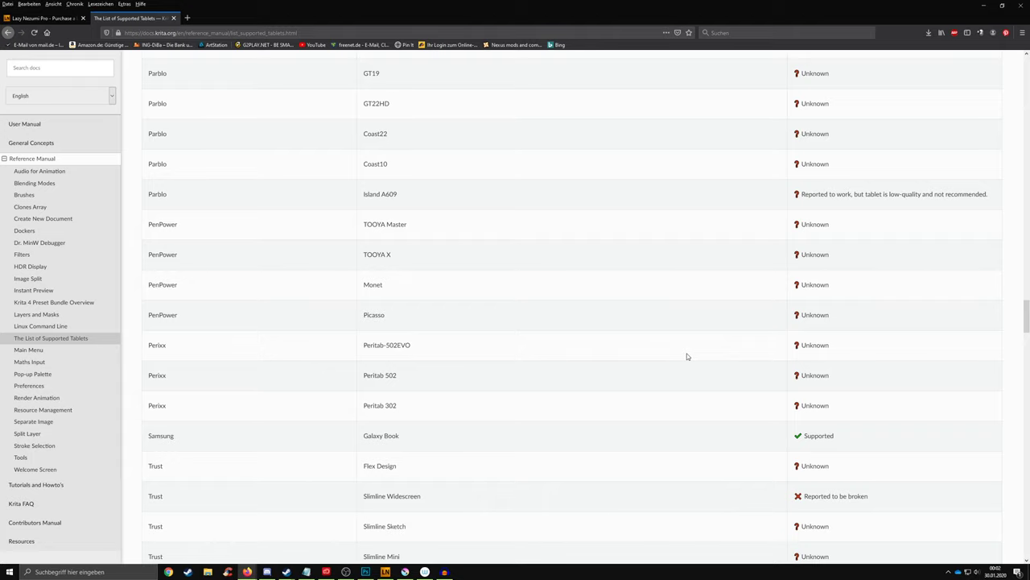
pyautogui.middleClick(647, 265)
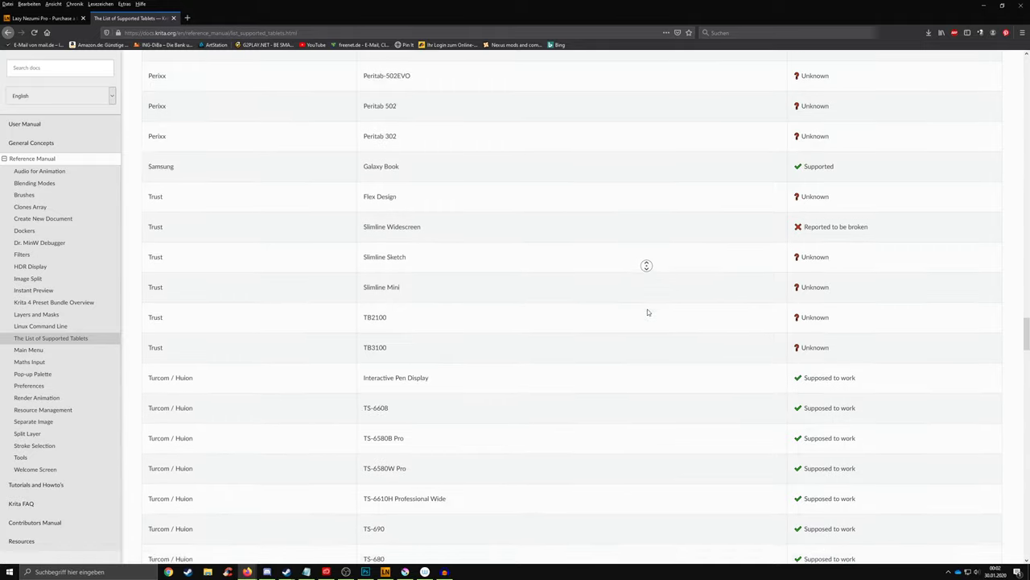
pyautogui.click(660, 349)
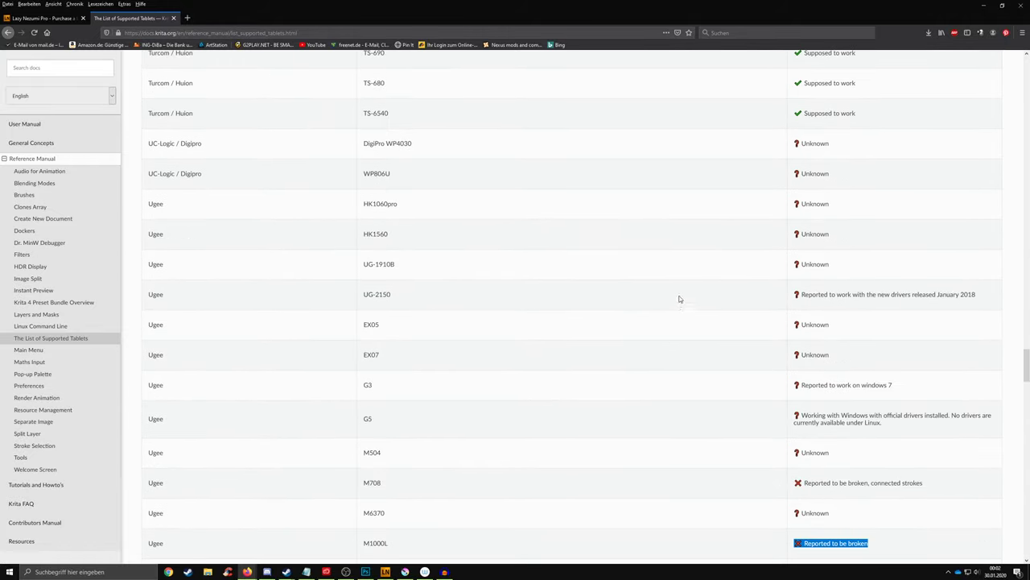
pyautogui.scroll(-3, 679, 298)
pyautogui.middleClick(700, 309)
pyautogui.click(696, 354)
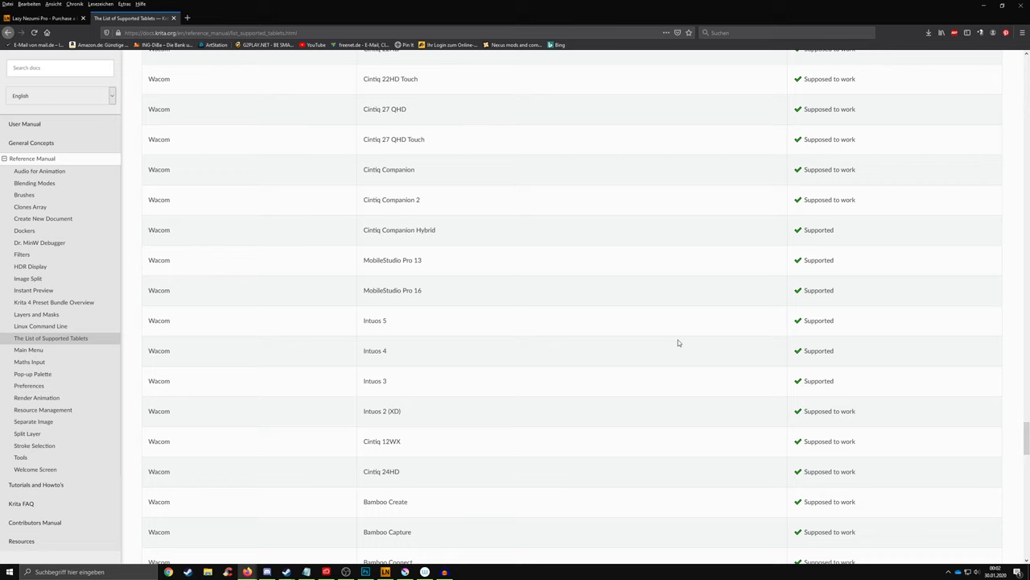
pyautogui.middleClick(647, 276)
pyautogui.click(641, 320)
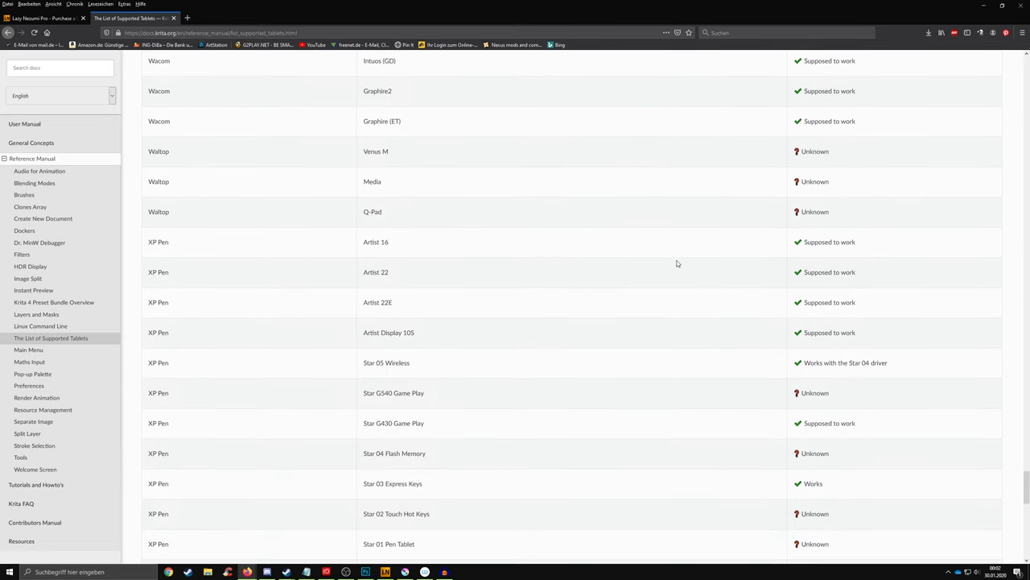
pyautogui.middleClick(663, 242)
pyautogui.click(662, 314)
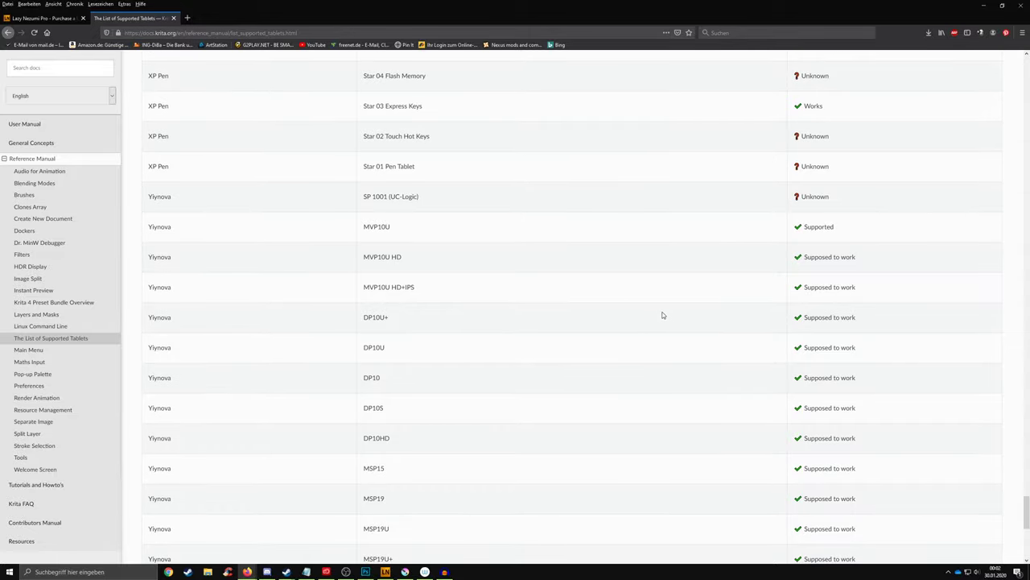
pyautogui.middleClick(660, 366)
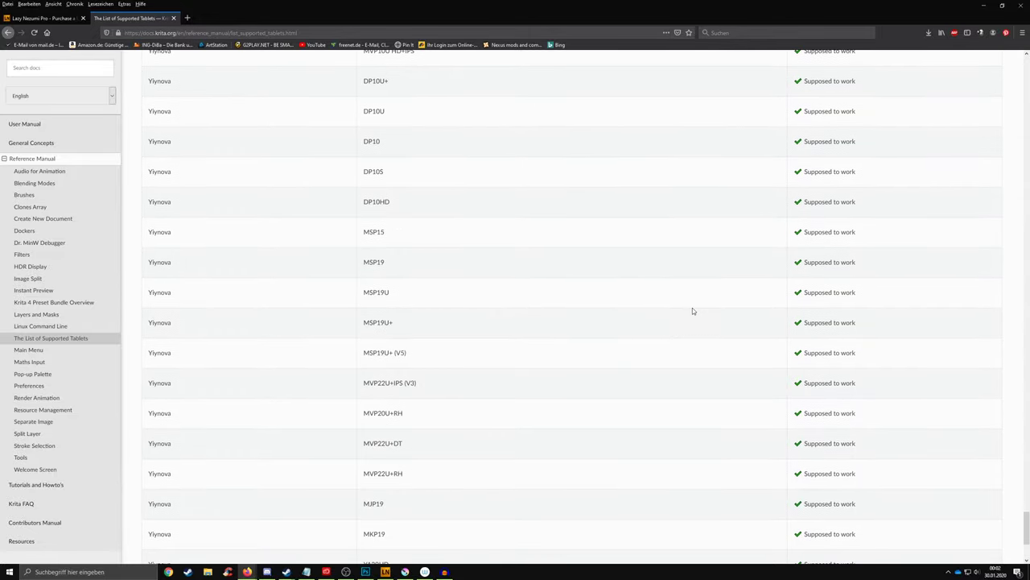
# - Return to the start of the supported tablets list at the Adesso entries
pyautogui.click(538, 325)
pyautogui.scroll(15, 585, 295)
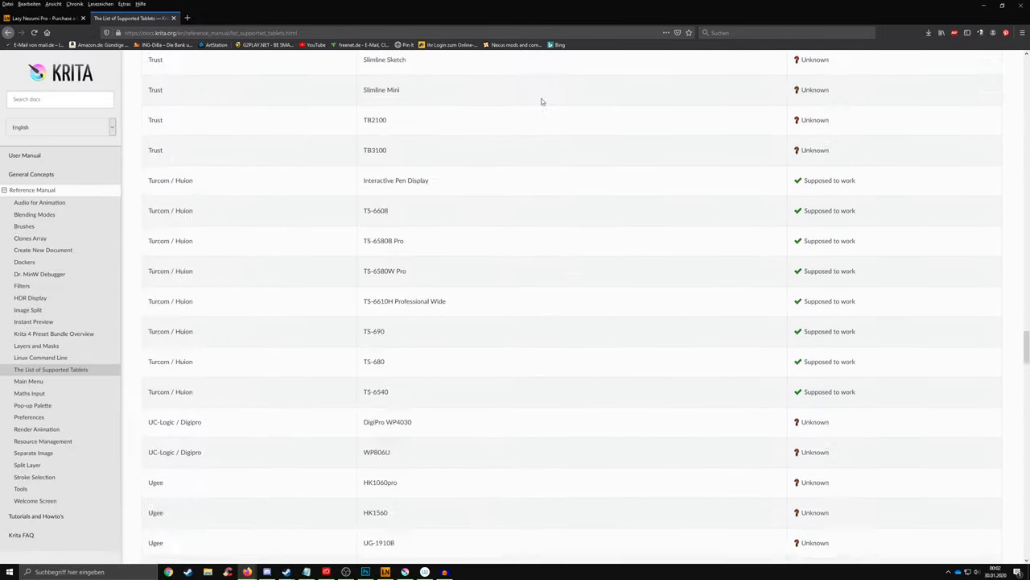
pyautogui.middleClick(678, 322)
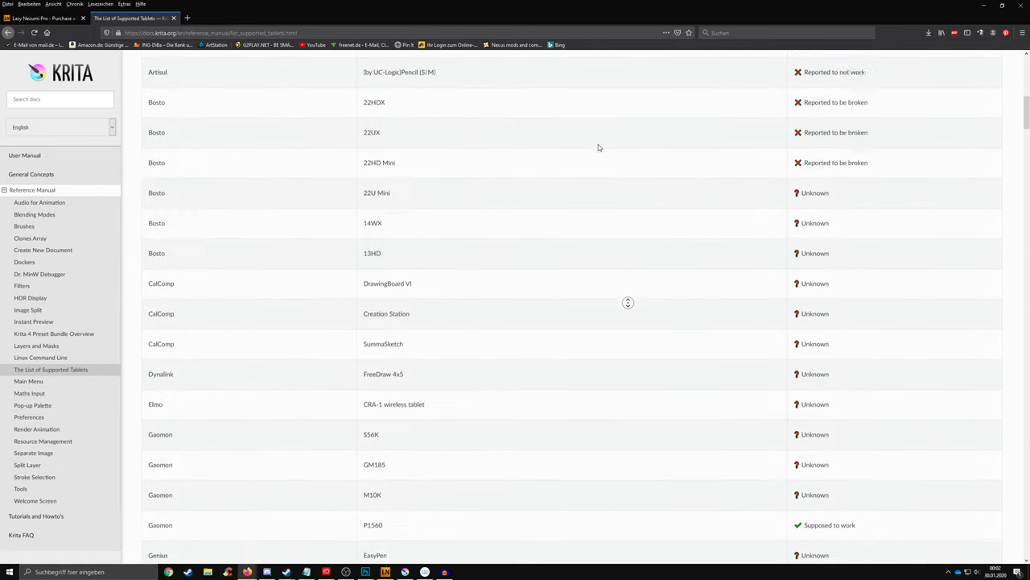
pyautogui.click(590, 179)
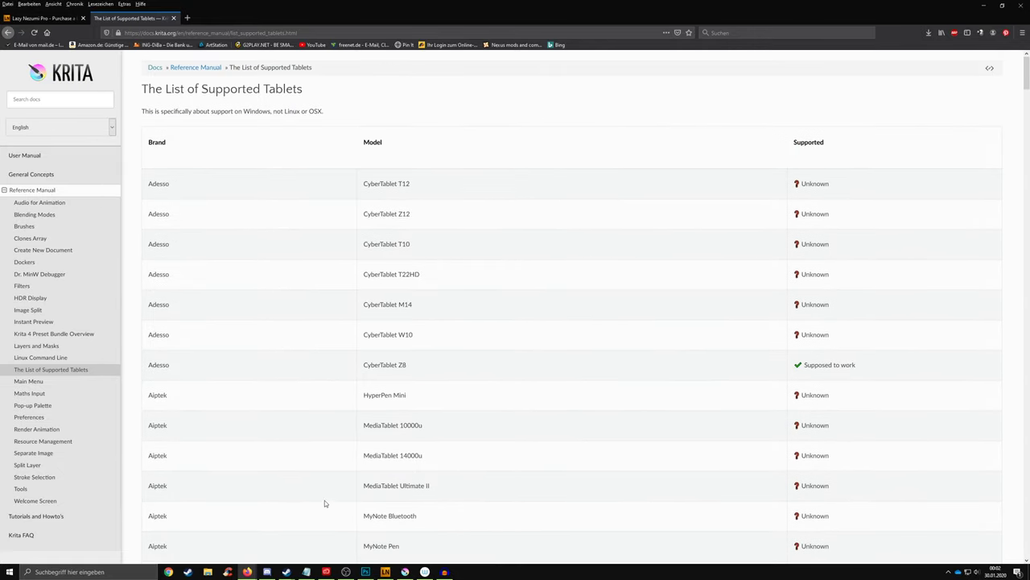
pyautogui.click(306, 572)
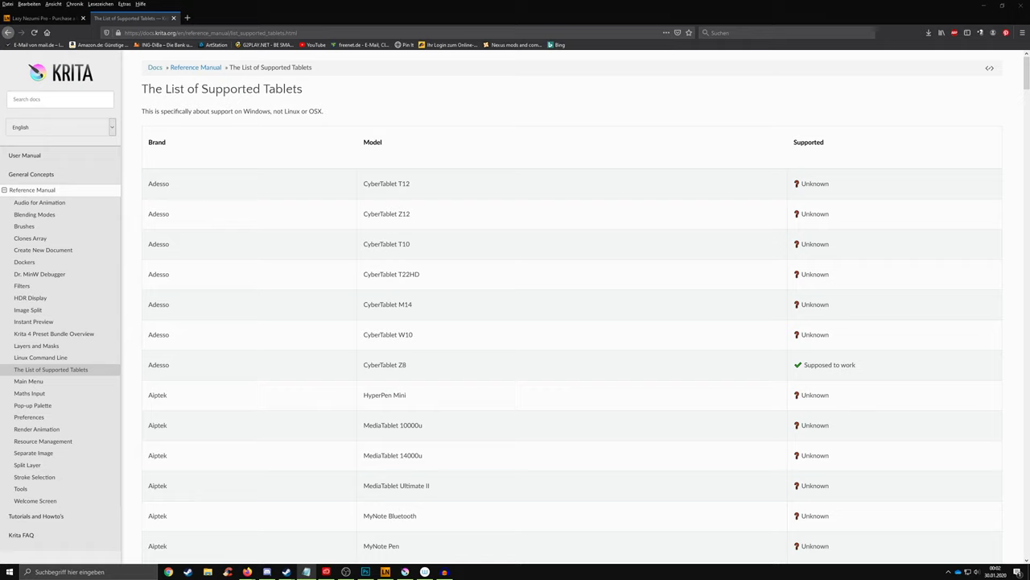
pyautogui.click(705, 137)
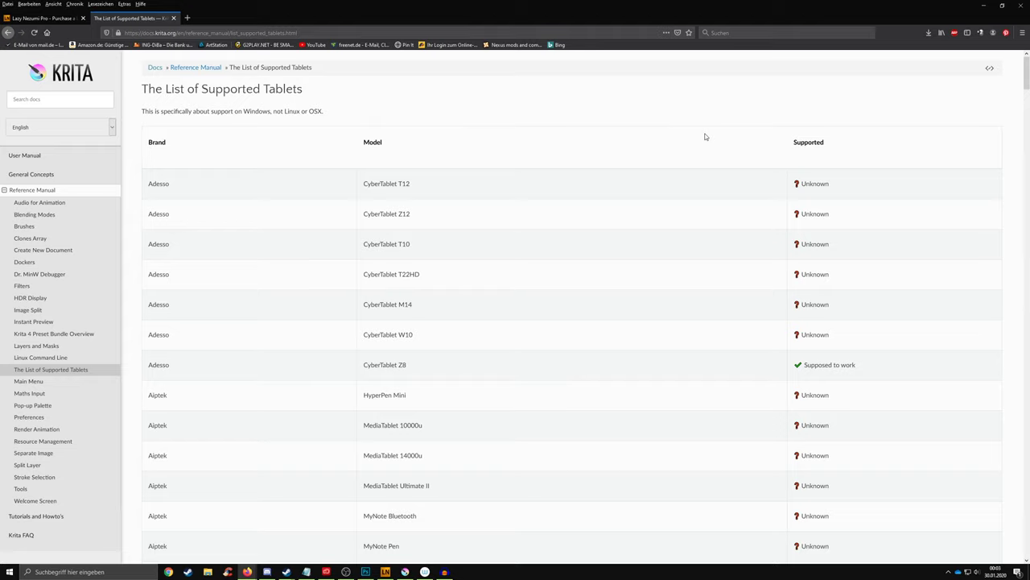
# - Open YouTube and search for "peter haan"
pyautogui.click(314, 45)
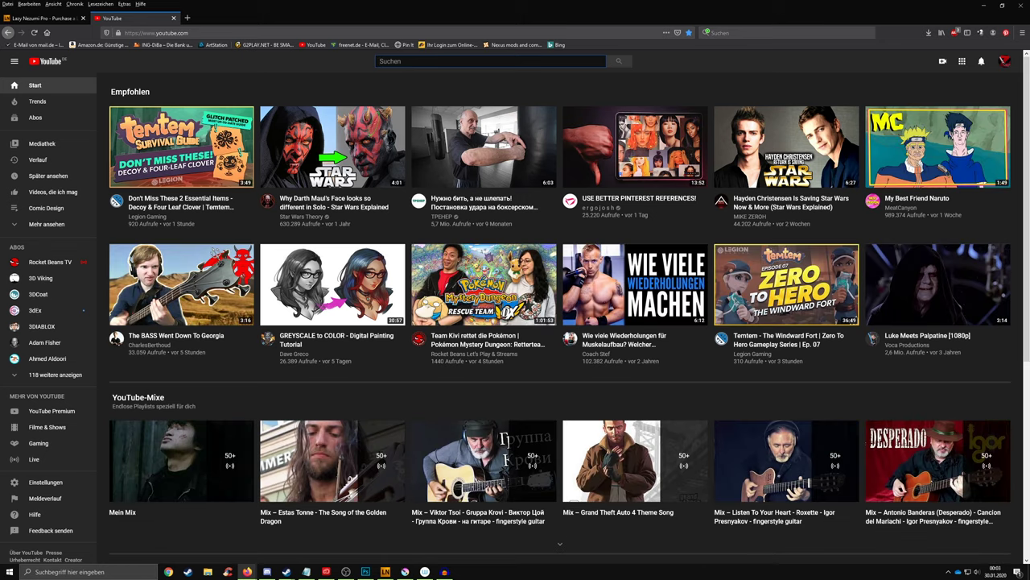
pyautogui.write('peter ')
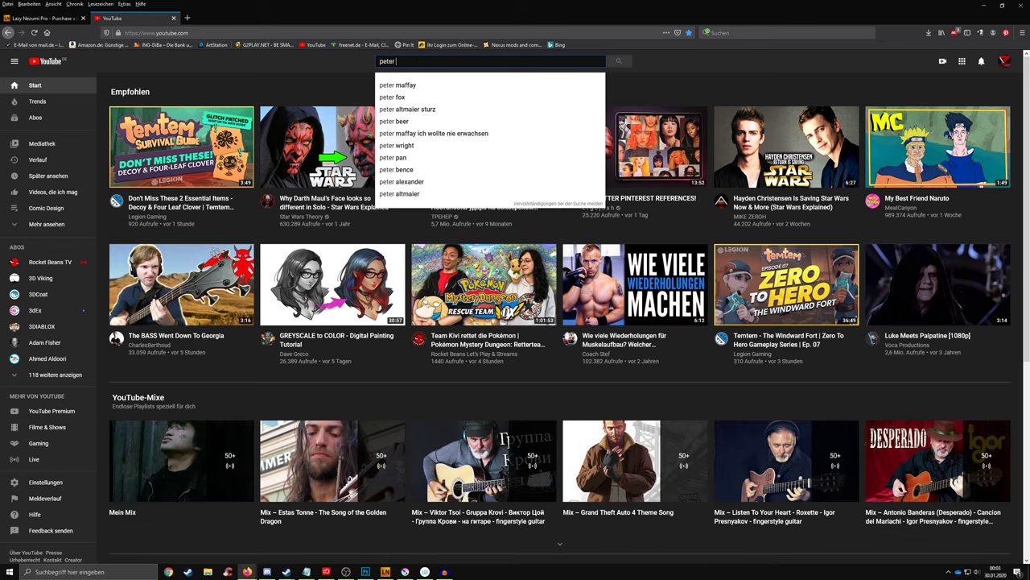
pyautogui.write('haan')
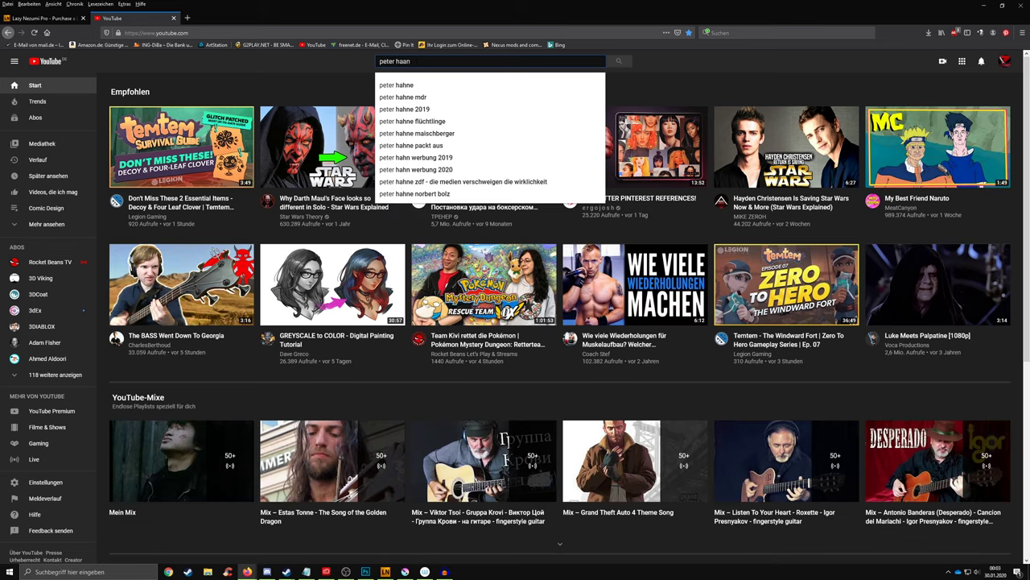
pyautogui.press('Return')
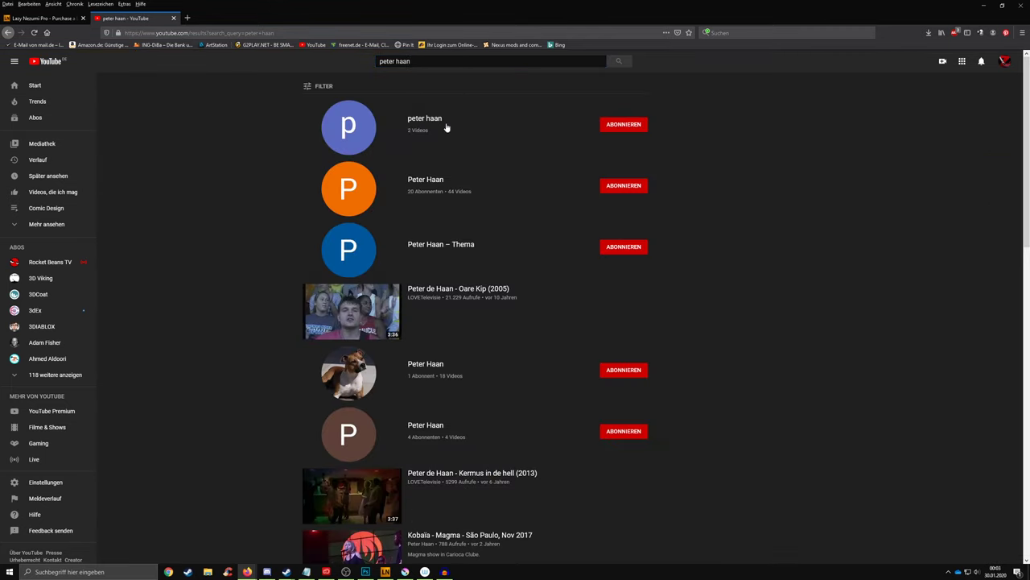
# - Check the search results and extend the query to "peter haan art"
pyautogui.scroll(-5, 639, 328)
pyautogui.scroll(5, 738, 395)
pyautogui.click(433, 62)
pyautogui.write('art')
pyautogui.press('Return')
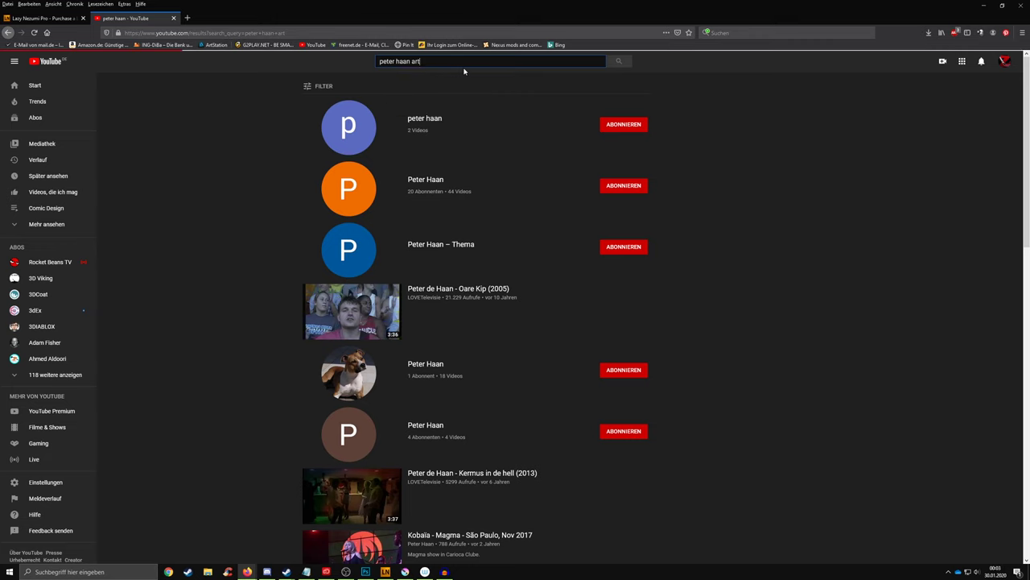
# - Correct the artist's name in the query and search for "peter han art"
pyautogui.press('Left')
pyautogui.press('Left')
pyautogui.press('Left')
pyautogui.press('Left')
pyautogui.press('Left')
pyautogui.press('BackSpace')
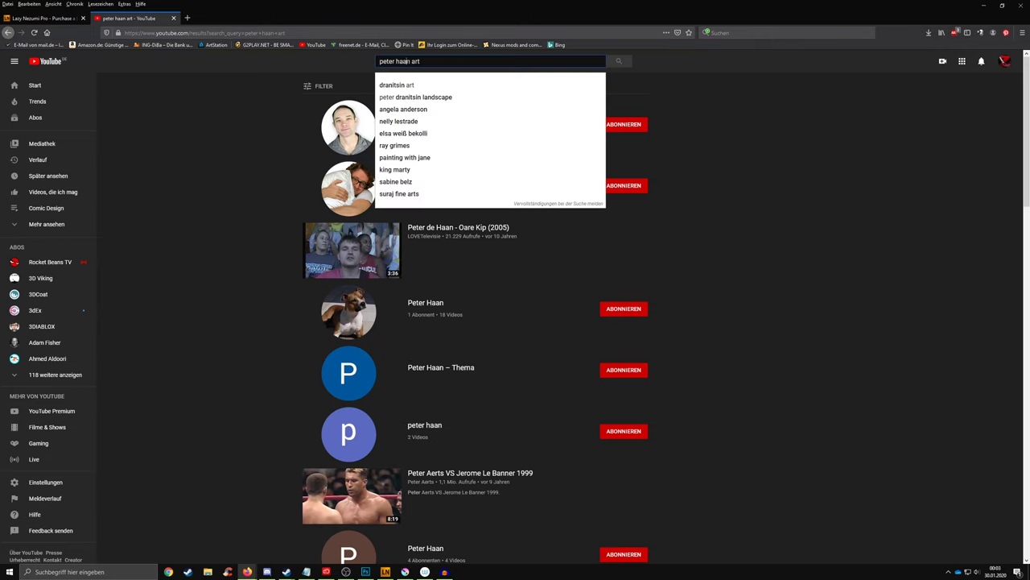
pyautogui.press('Return')
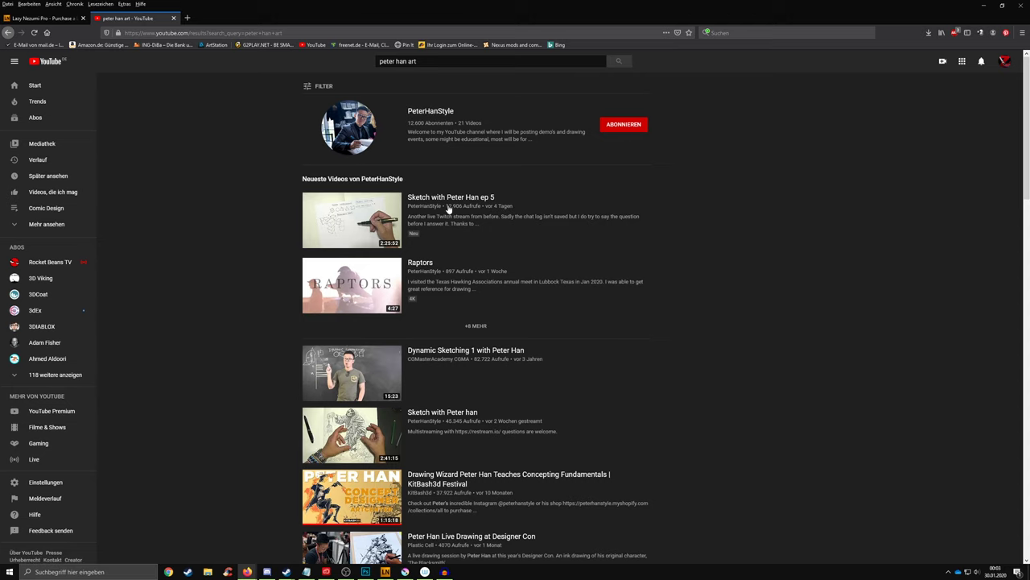
# - Find "Dynamic Sketching 1 with Peter Han" in the results, open the video and pause it
pyautogui.scroll(-3, 449, 209)
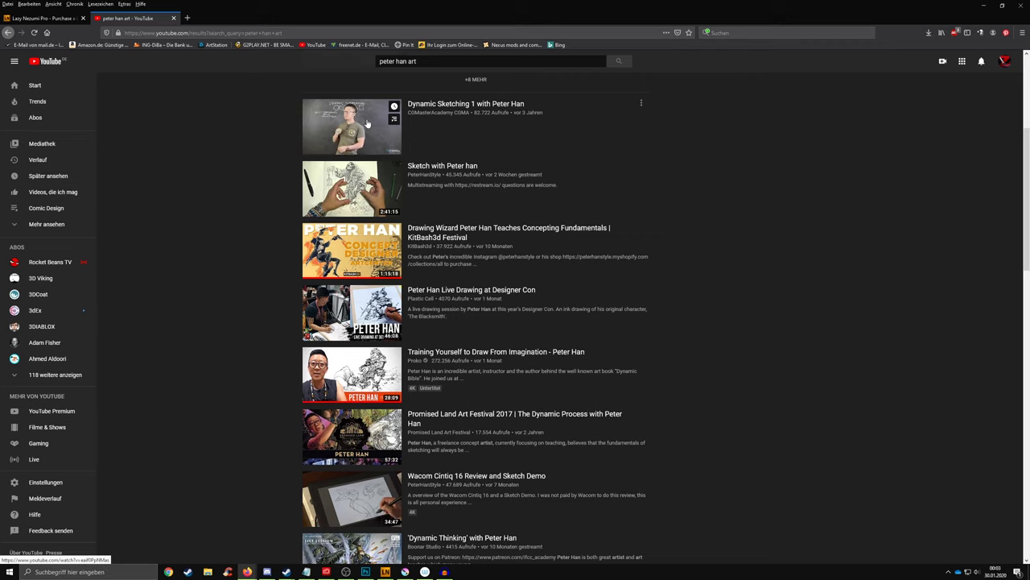
pyautogui.click(463, 104)
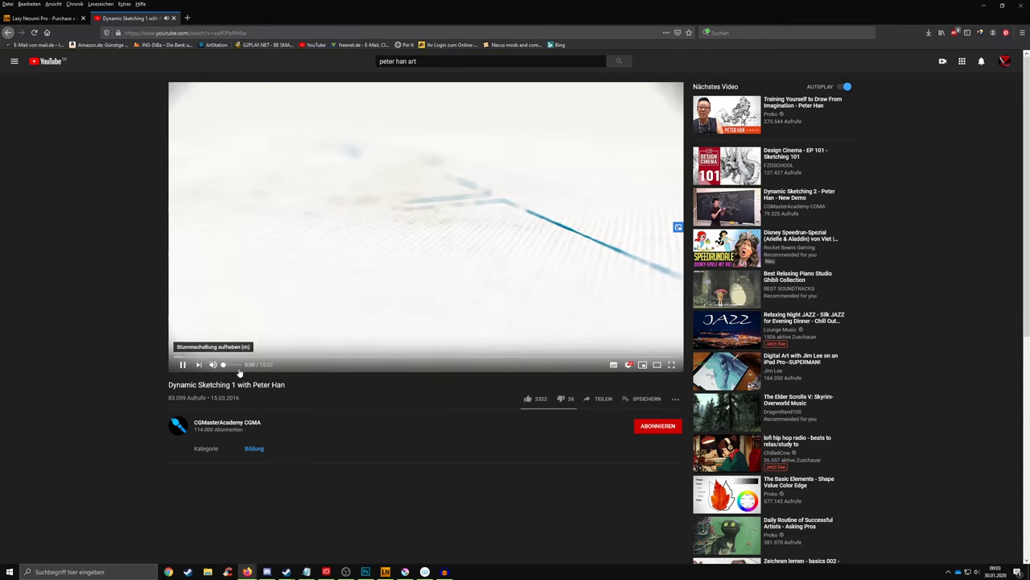
pyautogui.click(334, 265)
# - Skip through the video past the line exercises at 10:37 and 12:00 to the arc exercises at 13:55
pyautogui.click(254, 357)
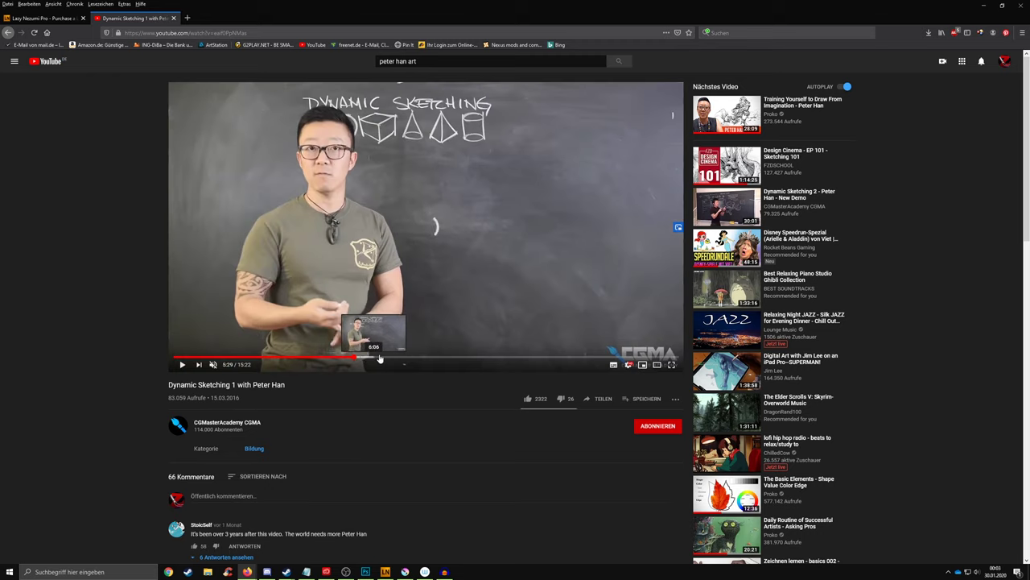
pyautogui.click(427, 357)
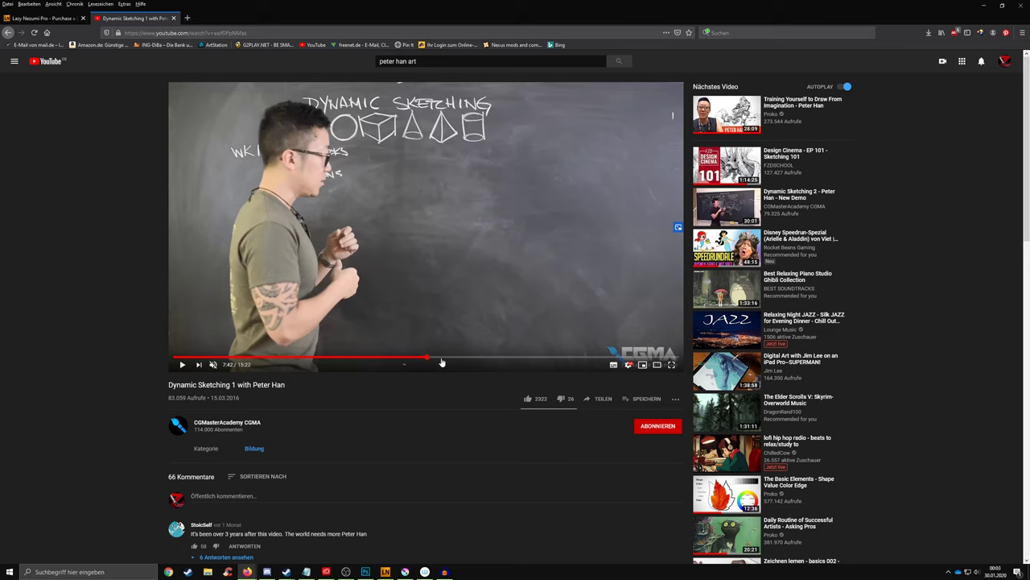
pyautogui.click(522, 357)
pyautogui.press('space')
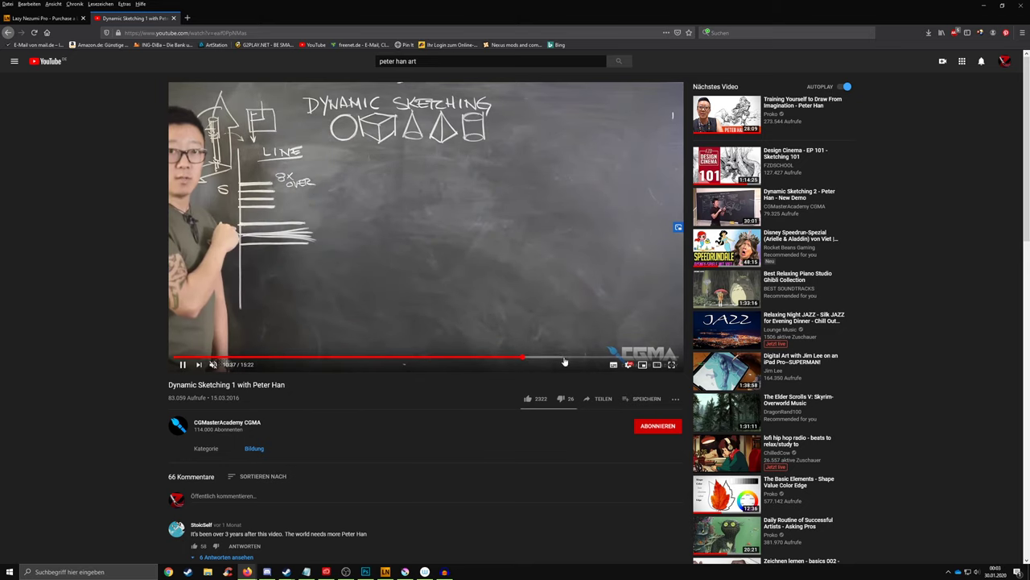
pyautogui.click(566, 358)
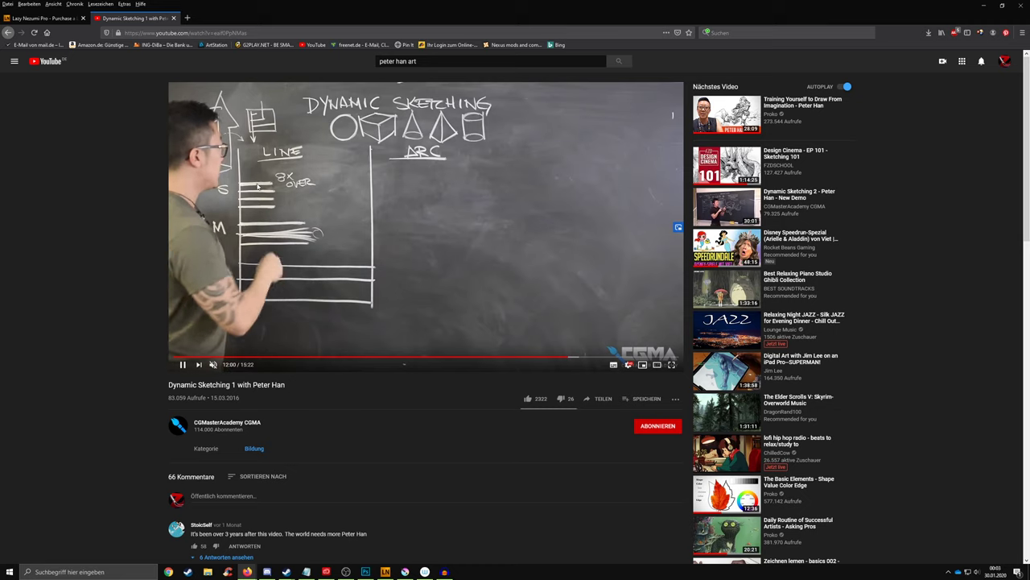
pyautogui.click(334, 219)
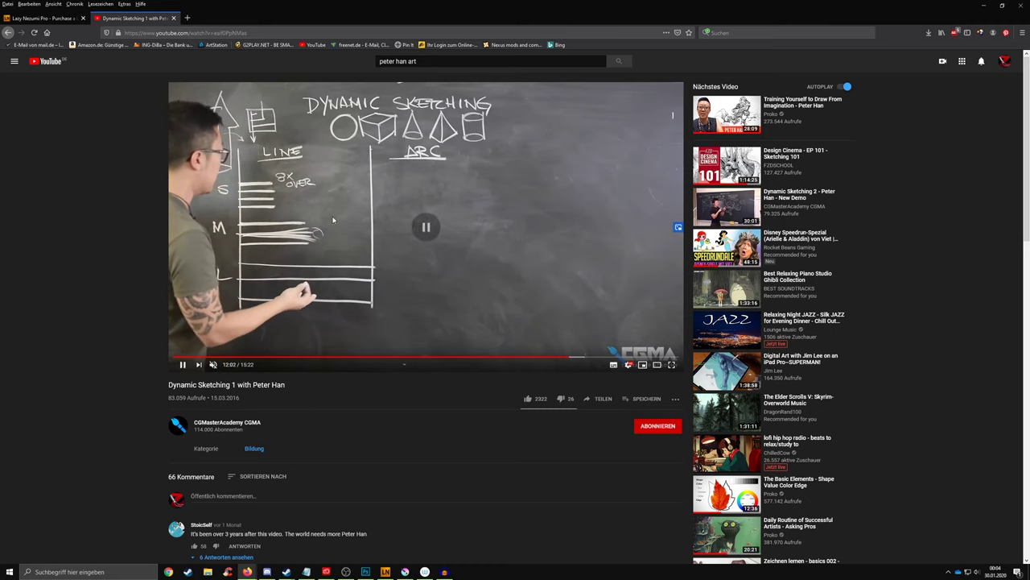
pyautogui.click(604, 358)
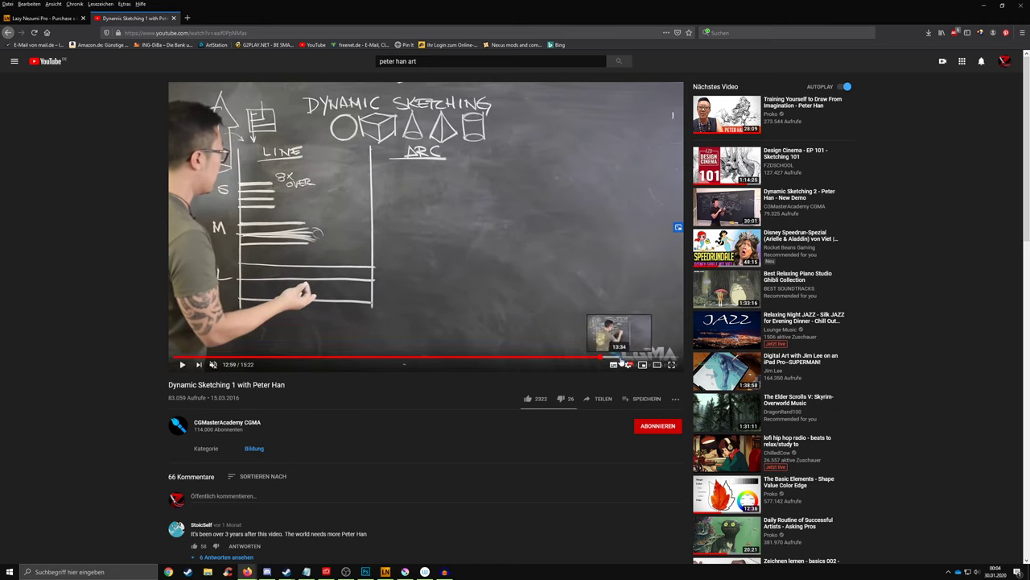
pyautogui.click(630, 357)
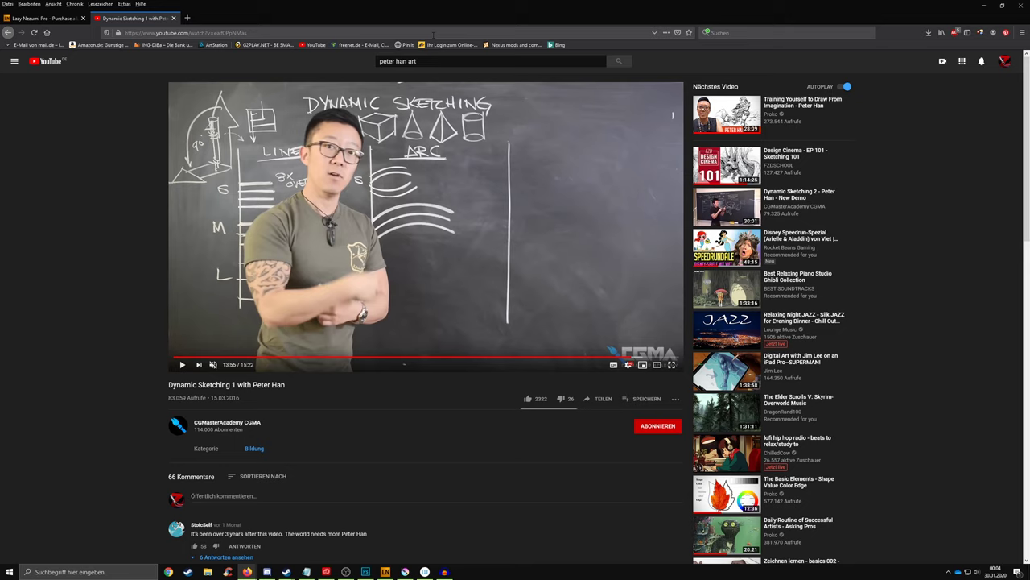
# - Open the suggested "Dynamic Sketching 2" video and skip through the line, ellipse and texture exercises to the contour drawings at 26:20
pyautogui.click(724, 208)
pyautogui.click(247, 357)
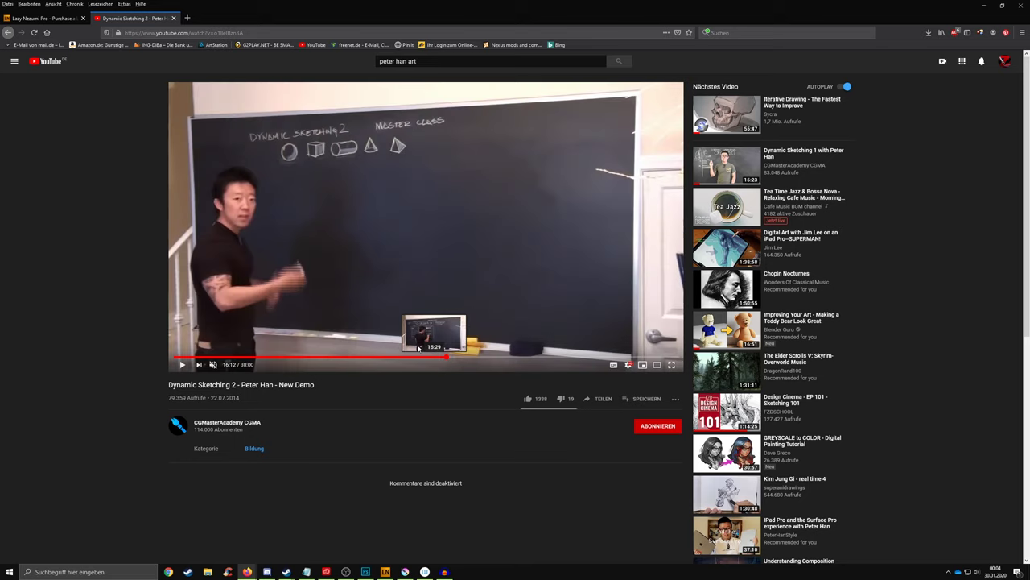
pyautogui.click(447, 356)
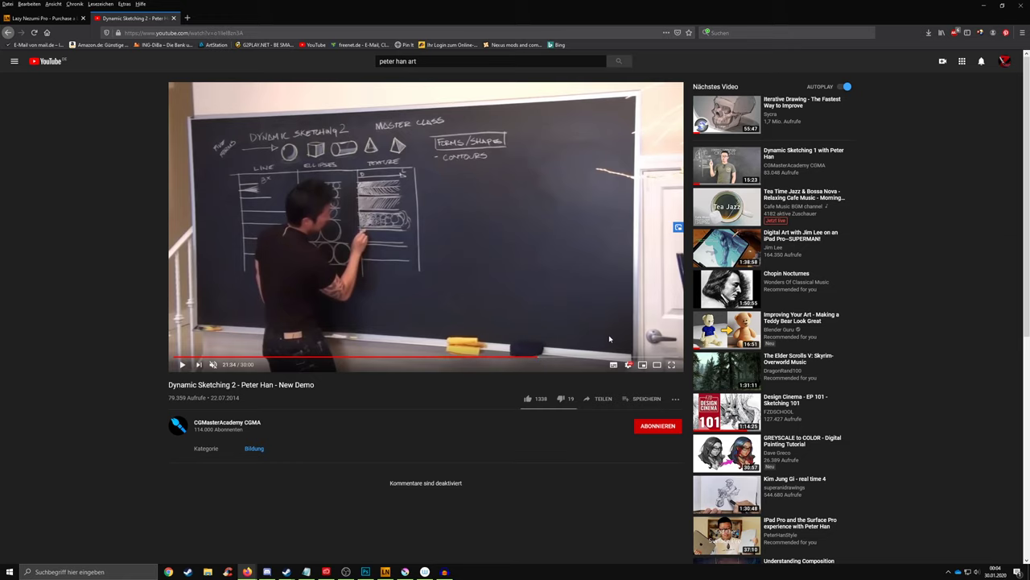
pyautogui.click(538, 356)
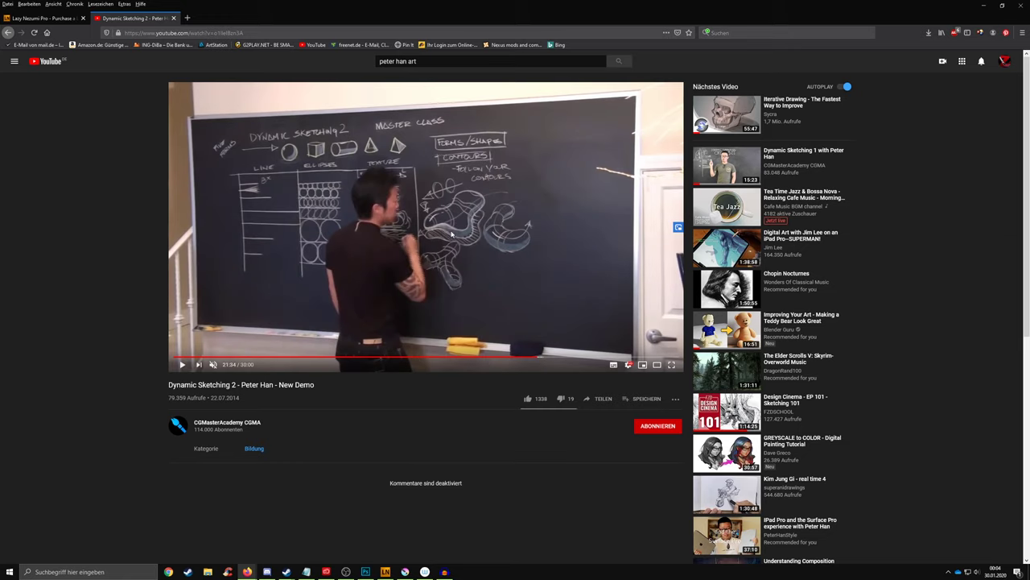
pyautogui.click(623, 356)
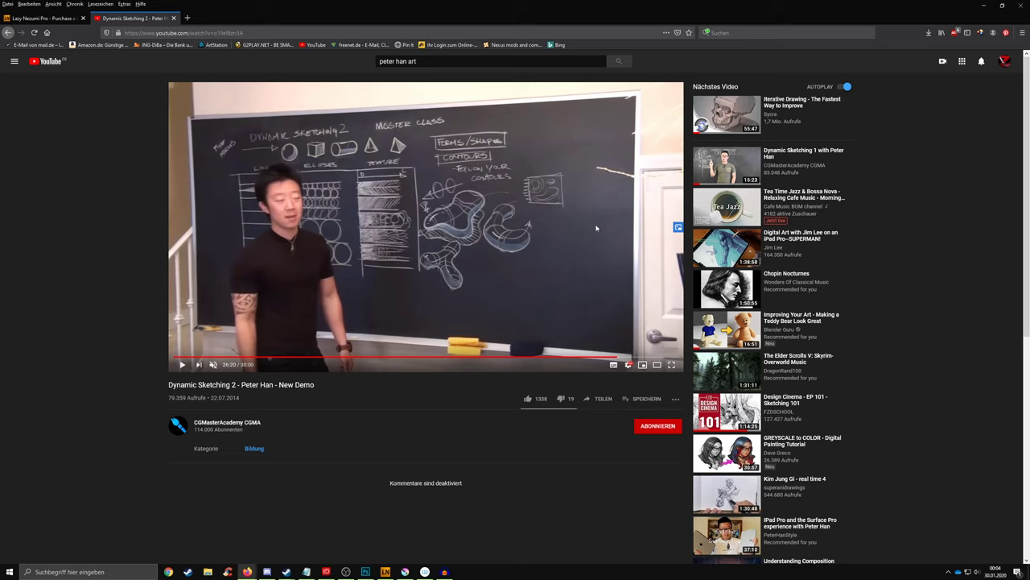